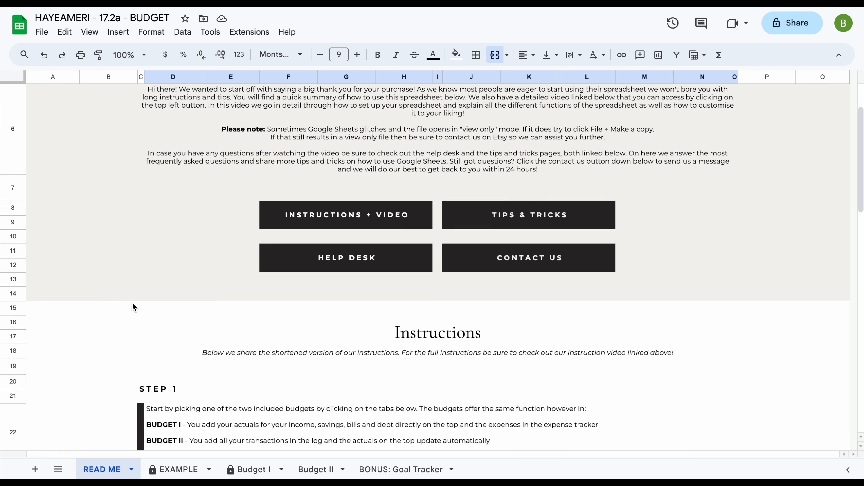
Step: Open the EXAMPLE sheet, read the tips on the Left to Spend and Budget vs Actual headings, and look over the sample budget
{"action": "scroll", "coordinate": [133, 303], "scroll_direction": "up", "scroll_amount": 10}
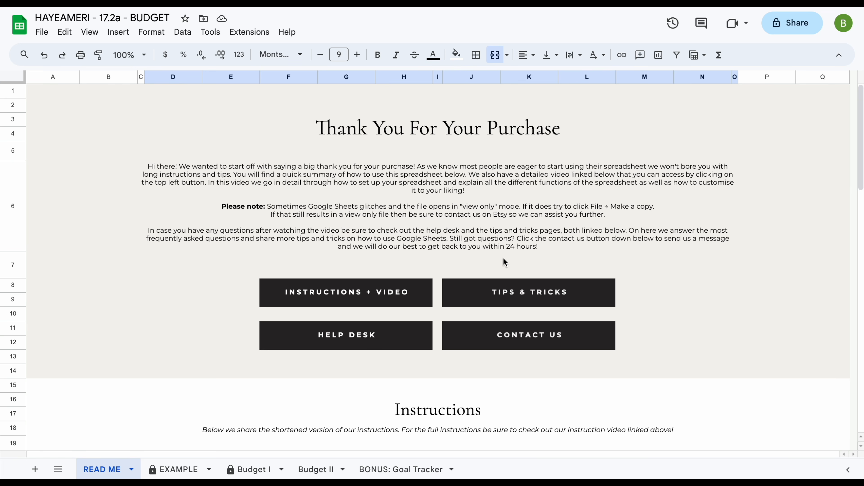
{"action": "left_click", "coordinate": [187, 467]}
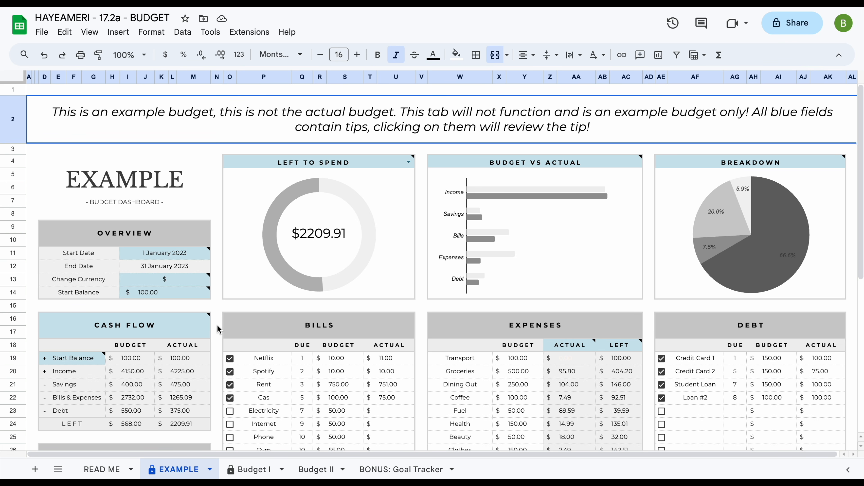
{"action": "left_click", "coordinate": [389, 167]}
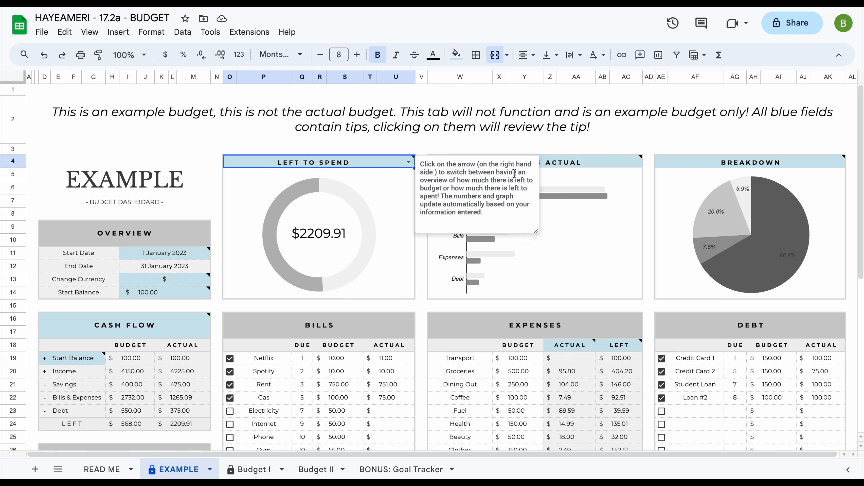
{"action": "left_click", "coordinate": [616, 163]}
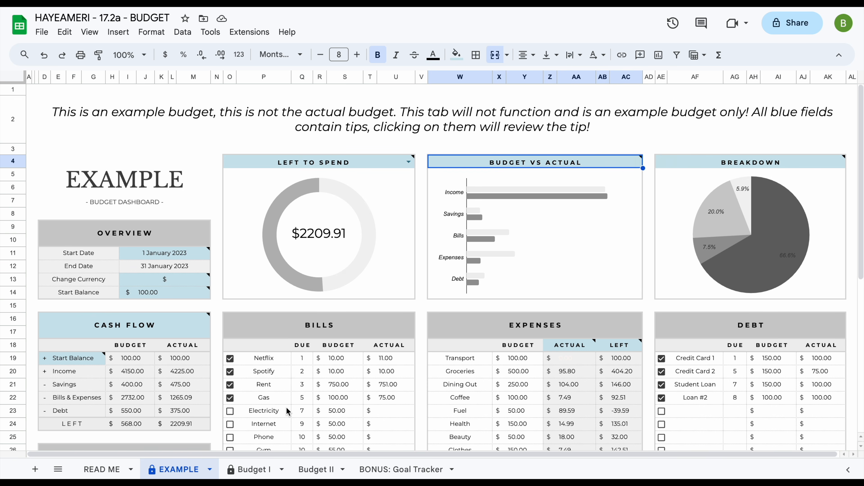
{"action": "scroll", "coordinate": [286, 406], "scroll_direction": "down", "scroll_amount": 5}
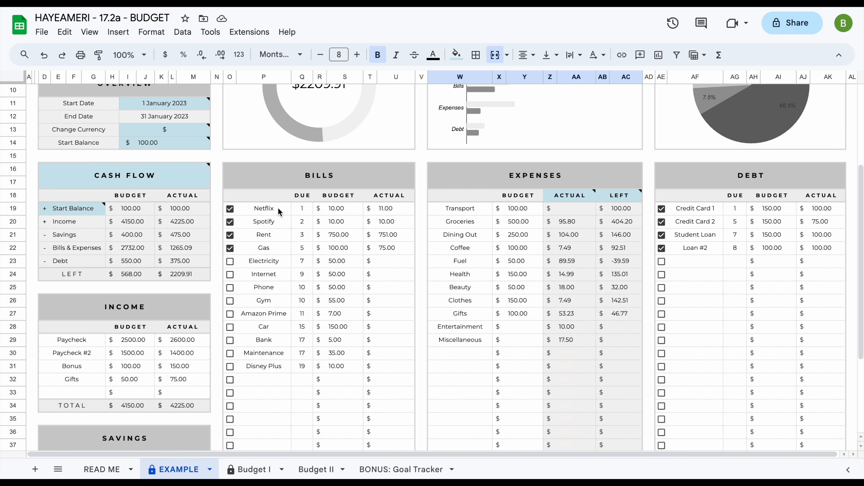
{"action": "scroll", "coordinate": [277, 207], "scroll_direction": "up", "scroll_amount": 5}
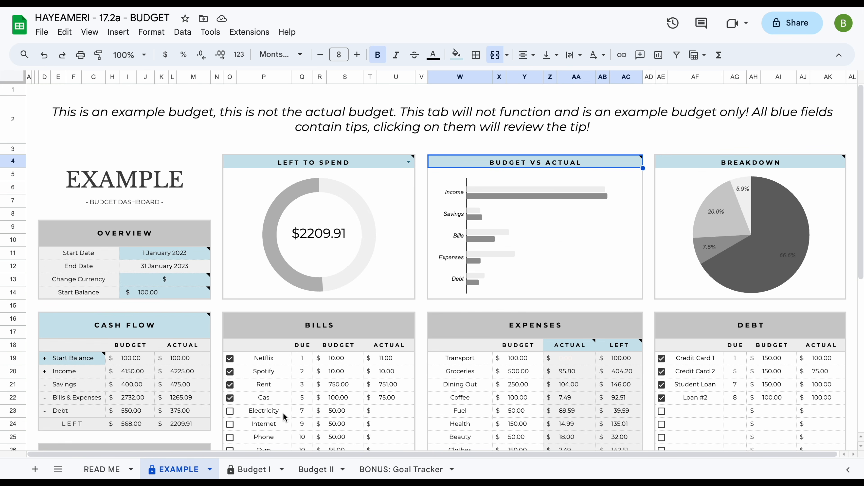
Step: Open the Budget I sheet and review its dashboard, category tables and Expense Tracker
{"action": "left_click", "coordinate": [261, 469]}
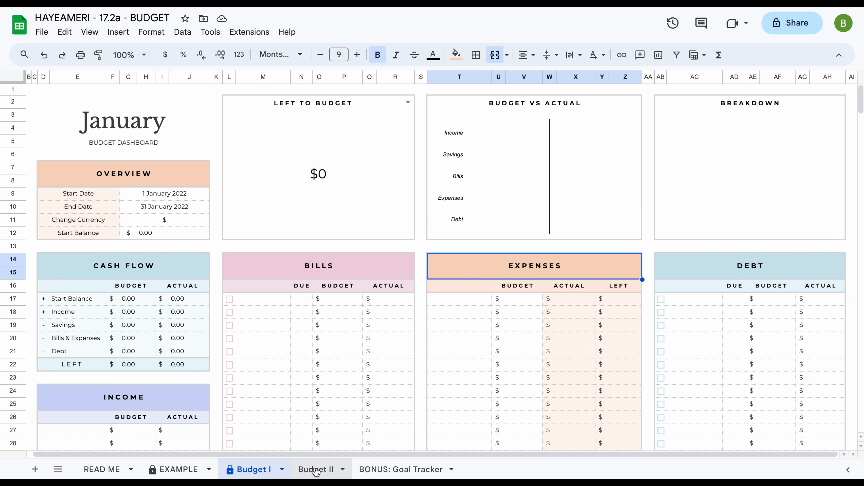
{"action": "scroll", "coordinate": [313, 381], "scroll_direction": "down", "scroll_amount": 3}
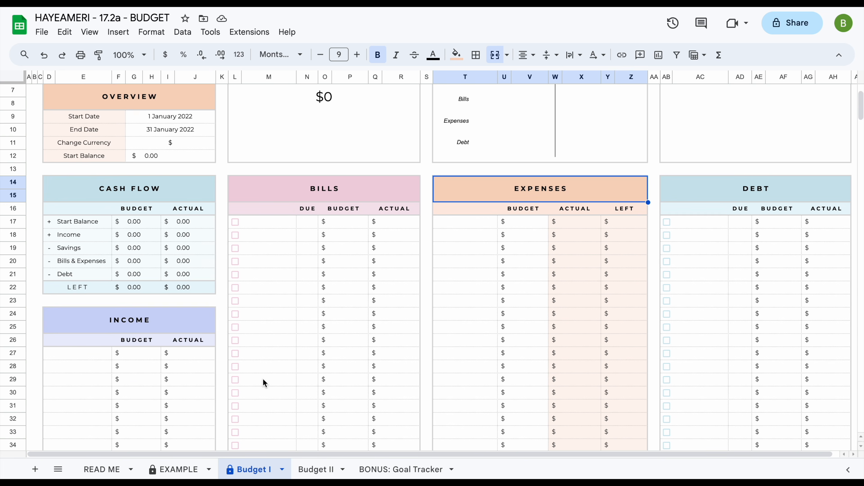
{"action": "scroll", "coordinate": [262, 378], "scroll_direction": "down", "scroll_amount": 15}
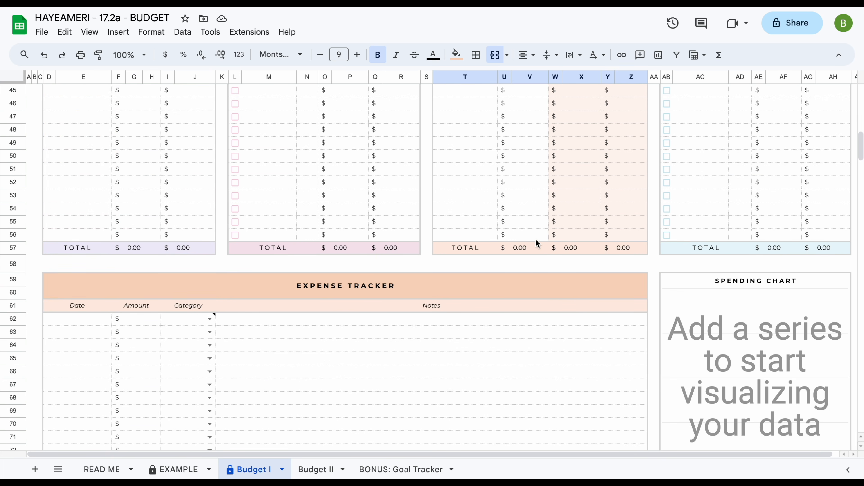
{"action": "scroll", "coordinate": [533, 243], "scroll_direction": "up", "scroll_amount": 18}
{"action": "scroll", "coordinate": [586, 300], "scroll_direction": "down", "scroll_amount": 15}
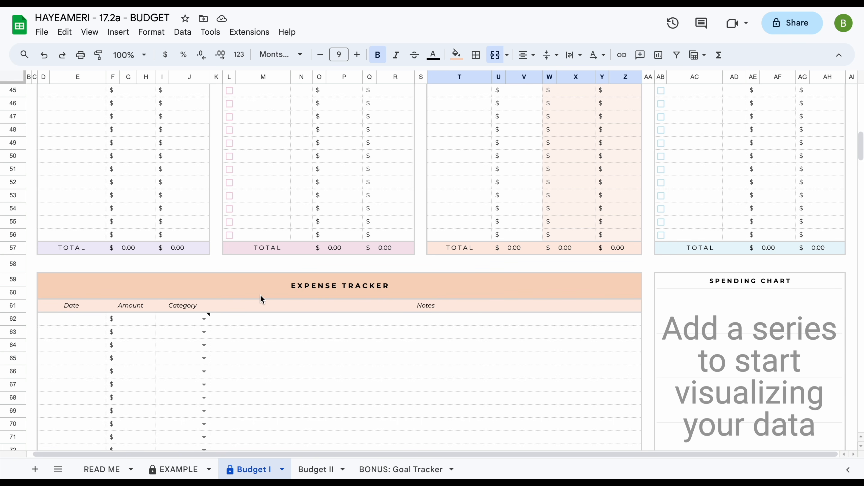
{"action": "scroll", "coordinate": [582, 234], "scroll_direction": "up", "scroll_amount": 15}
{"action": "scroll", "coordinate": [581, 232], "scroll_direction": "up", "scroll_amount": 1}
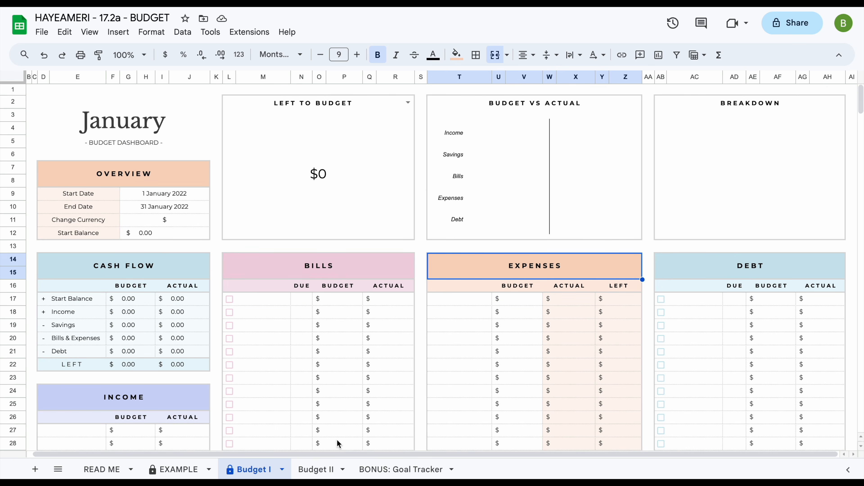
Step: Open the Budget II sheet and examine its budget tables, shaded Actual columns and transaction Log
{"action": "left_click", "coordinate": [316, 470]}
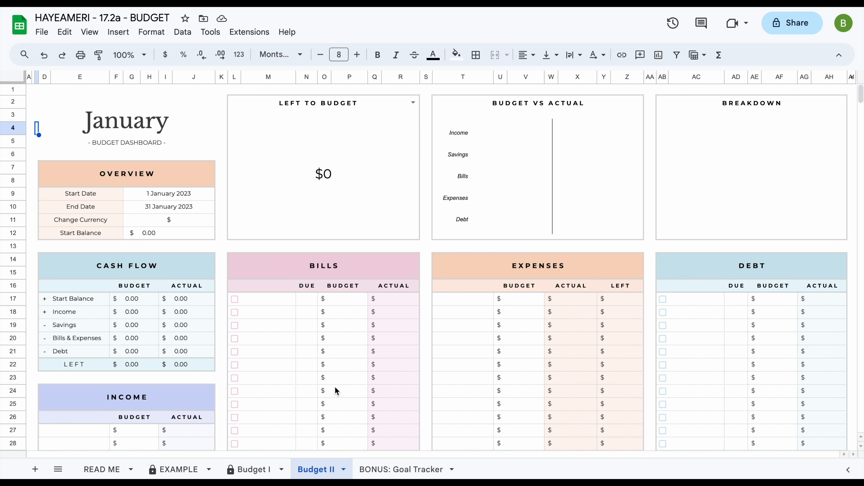
{"action": "scroll", "coordinate": [334, 392], "scroll_direction": "down", "scroll_amount": 2}
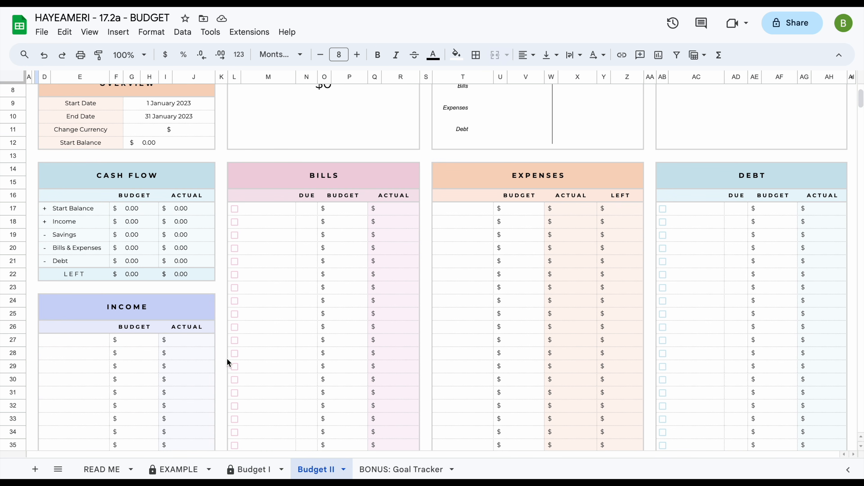
{"action": "scroll", "coordinate": [202, 353], "scroll_direction": "down", "scroll_amount": 3}
{"action": "scroll", "coordinate": [202, 353], "scroll_direction": "up", "scroll_amount": 4}
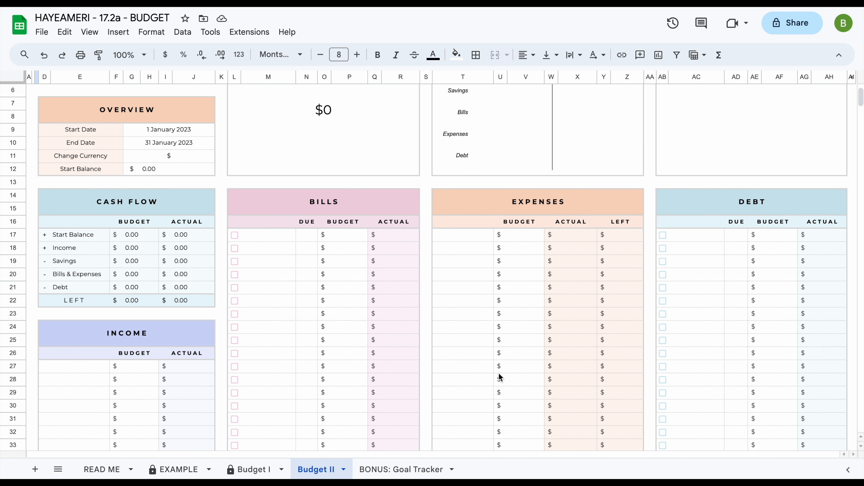
{"action": "scroll", "coordinate": [498, 377], "scroll_direction": "down", "scroll_amount": 10}
{"action": "scroll", "coordinate": [498, 377], "scroll_direction": "down", "scroll_amount": 3}
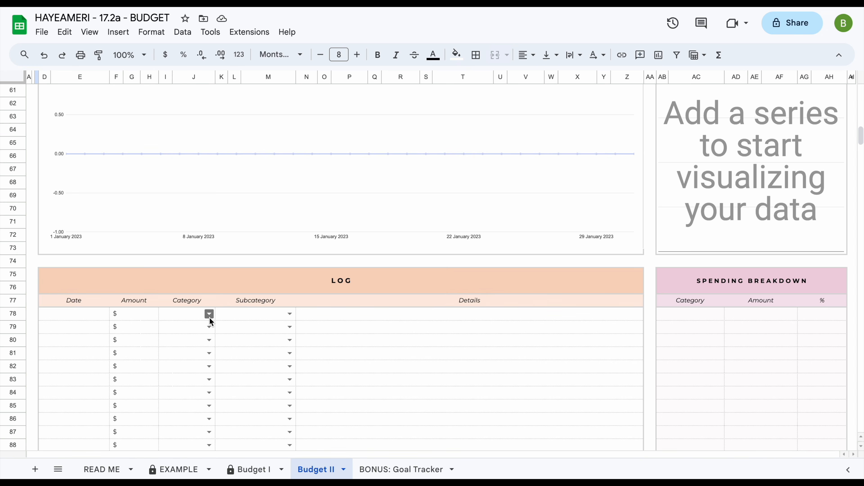
{"action": "scroll", "coordinate": [342, 269], "scroll_direction": "up", "scroll_amount": 14}
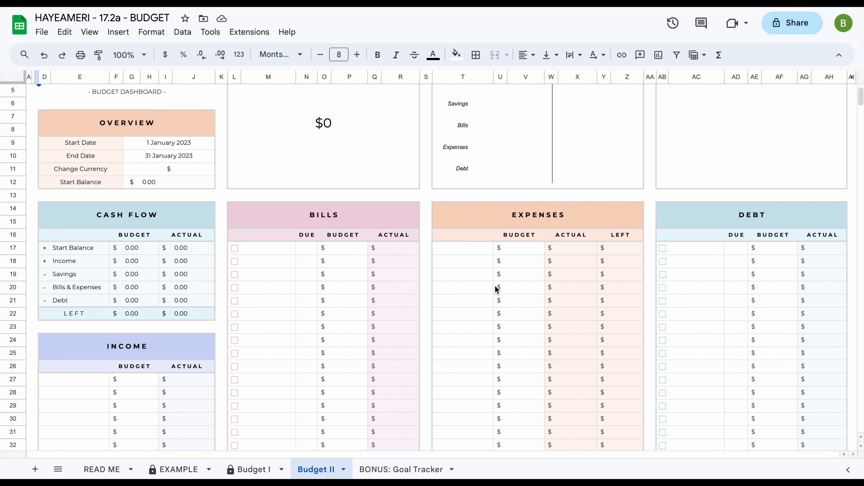
{"action": "scroll", "coordinate": [477, 337], "scroll_direction": "down", "scroll_amount": 6}
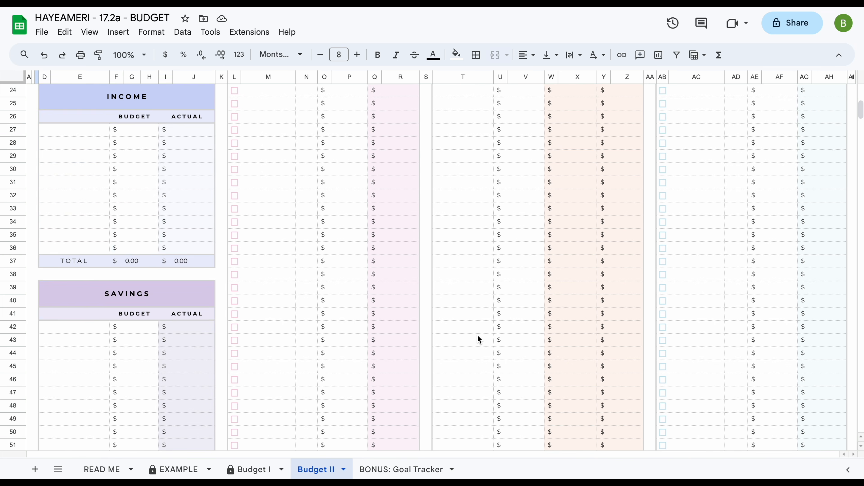
{"action": "scroll", "coordinate": [477, 338], "scroll_direction": "up", "scroll_amount": 2}
{"action": "scroll", "coordinate": [478, 337], "scroll_direction": "up", "scroll_amount": 3}
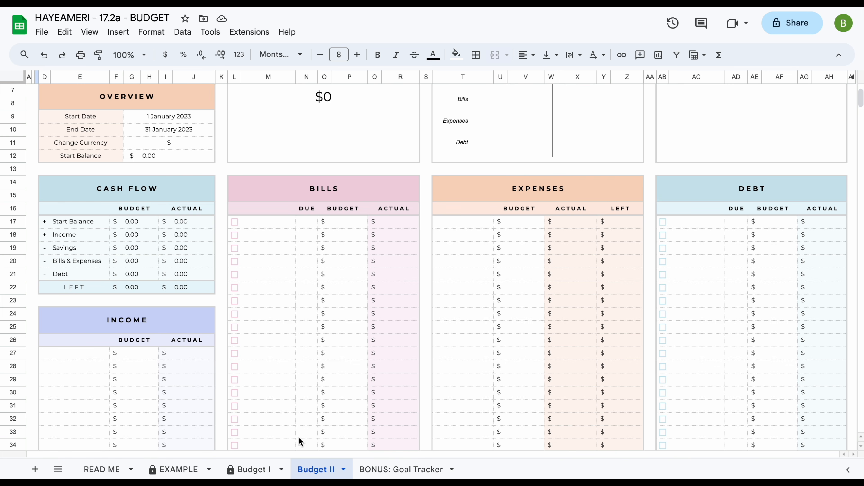
Step: Return to Budget I and highlight the first Actual cells in the Debt and Bills tables
{"action": "left_click", "coordinate": [256, 469]}
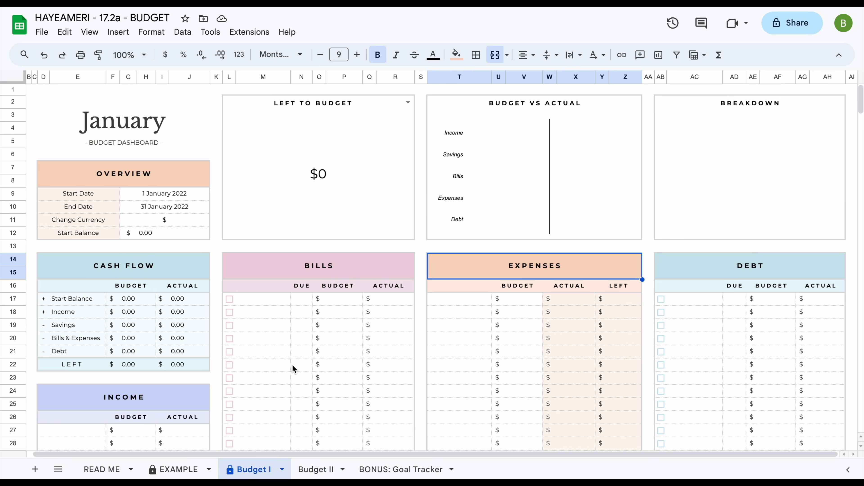
{"action": "scroll", "coordinate": [292, 364], "scroll_direction": "down", "scroll_amount": 2}
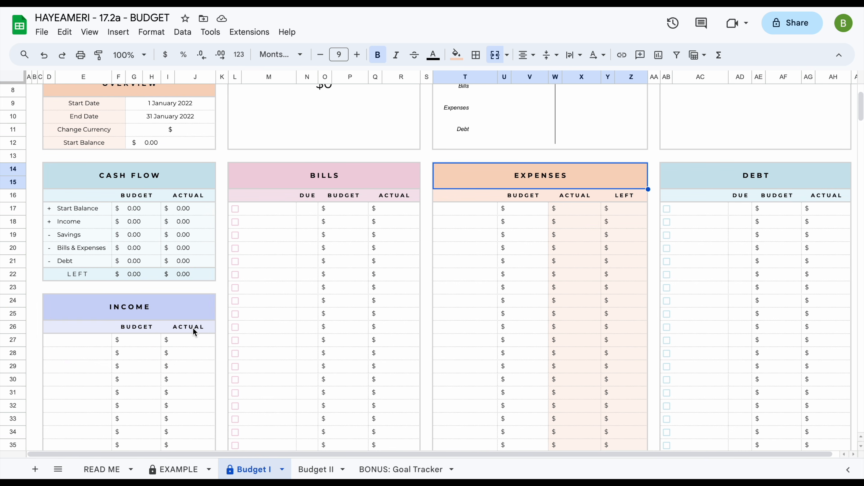
{"action": "scroll", "coordinate": [193, 332], "scroll_direction": "down", "scroll_amount": 3}
{"action": "scroll", "coordinate": [375, 127], "scroll_direction": "up", "scroll_amount": 2}
{"action": "scroll", "coordinate": [376, 128], "scroll_direction": "up", "scroll_amount": 2}
{"action": "left_click_drag", "start_coordinate": [825, 236], "coordinate": [833, 311]}
{"action": "left_click_drag", "start_coordinate": [410, 238], "coordinate": [410, 285]}
Step: Go back to Budget II and examine the daily line chart, Spending Chart and Log section below the budget tables
{"action": "left_click", "coordinate": [323, 469]}
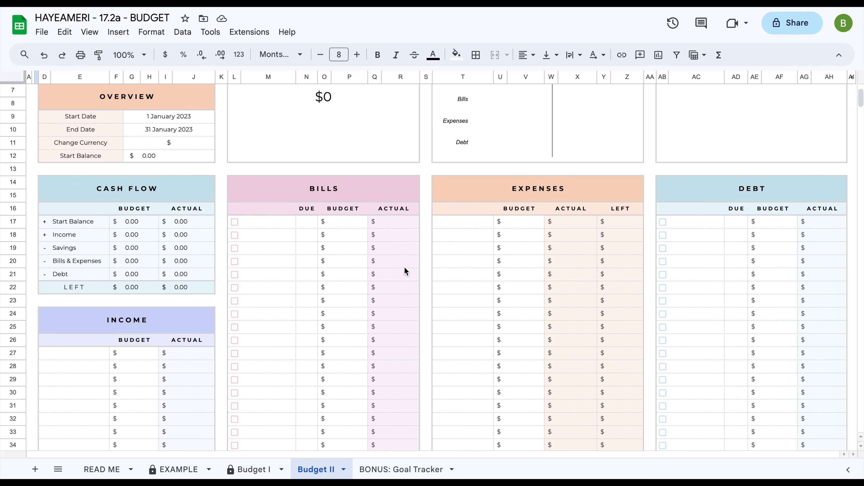
{"action": "scroll", "coordinate": [299, 330], "scroll_direction": "down", "scroll_amount": 15}
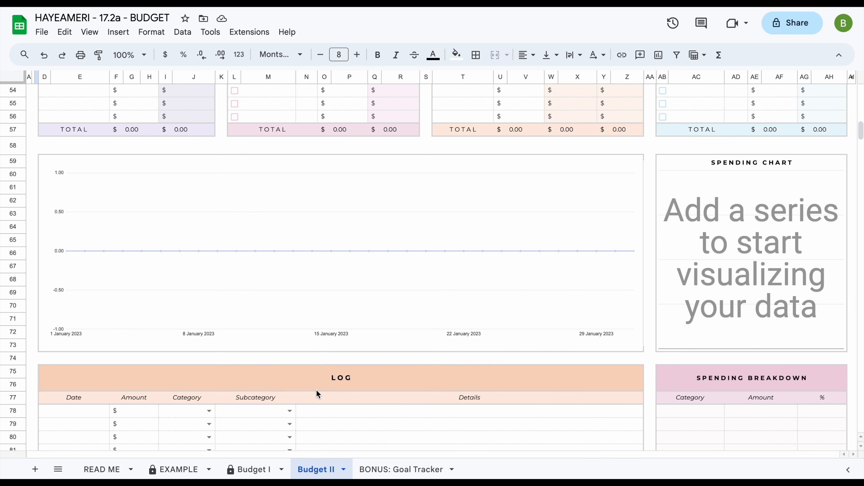
{"action": "scroll", "coordinate": [345, 381], "scroll_direction": "up", "scroll_amount": 17}
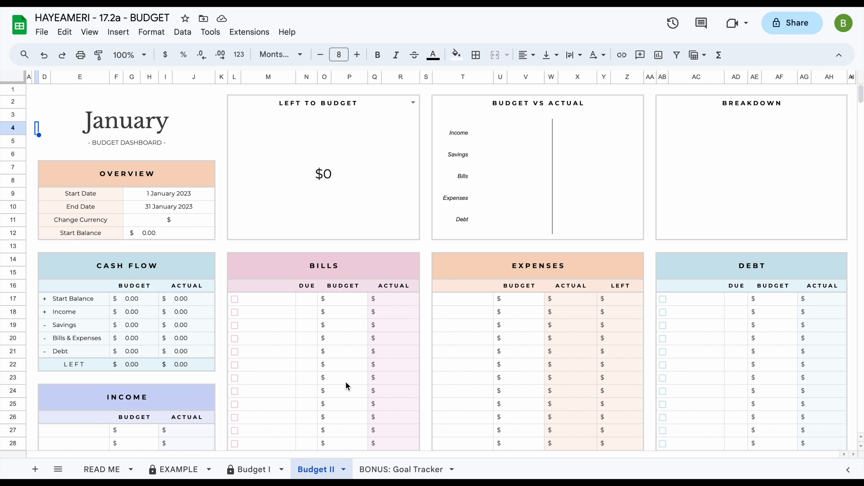
{"action": "scroll", "coordinate": [346, 384], "scroll_direction": "down", "scroll_amount": 15}
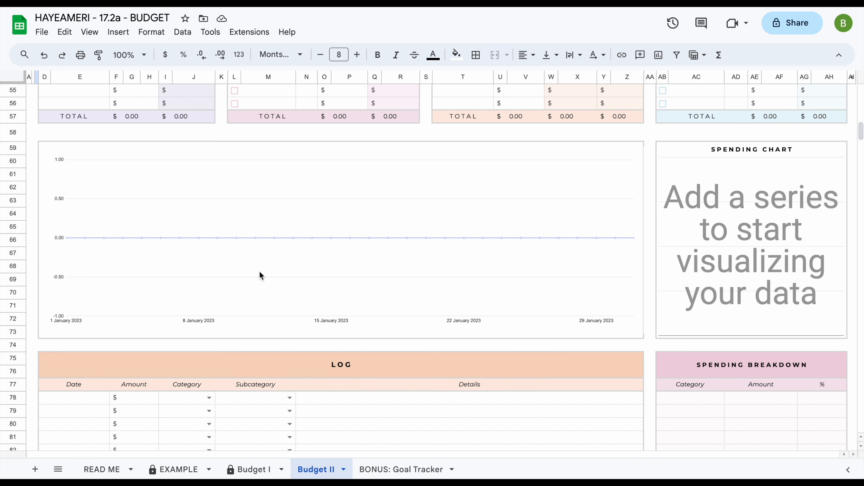
{"action": "scroll", "coordinate": [259, 296], "scroll_direction": "down", "scroll_amount": 4}
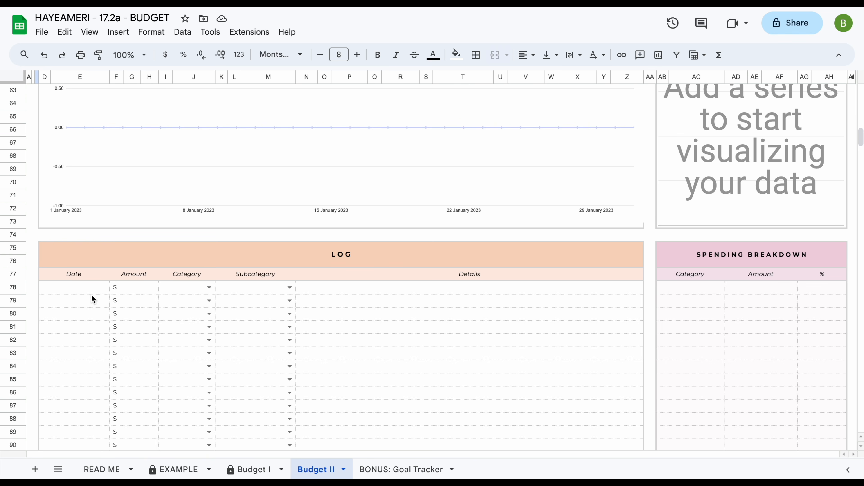
{"action": "scroll", "coordinate": [84, 318], "scroll_direction": "up", "scroll_amount": 2}
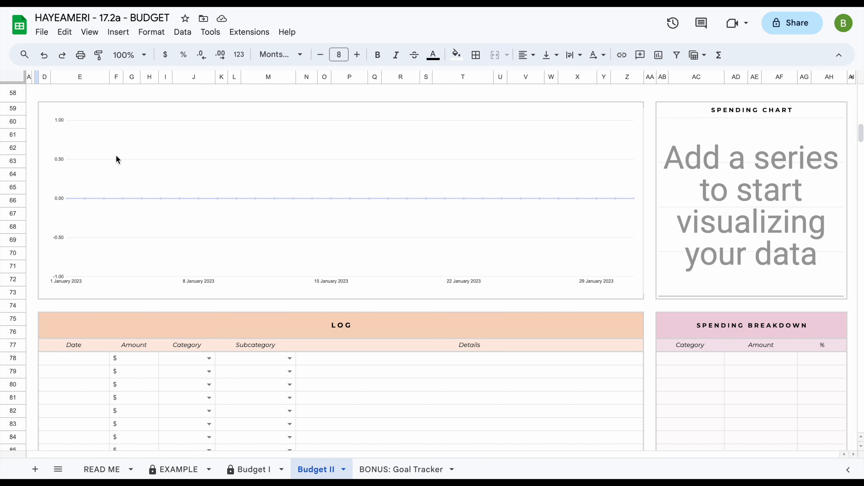
Step: Compare the Budget I dashboard with the Budget II sheet, viewing Budget II from its chart up to the Income and Savings tables
{"action": "left_click", "coordinate": [252, 469]}
{"action": "scroll", "coordinate": [256, 281], "scroll_direction": "up", "scroll_amount": 1}
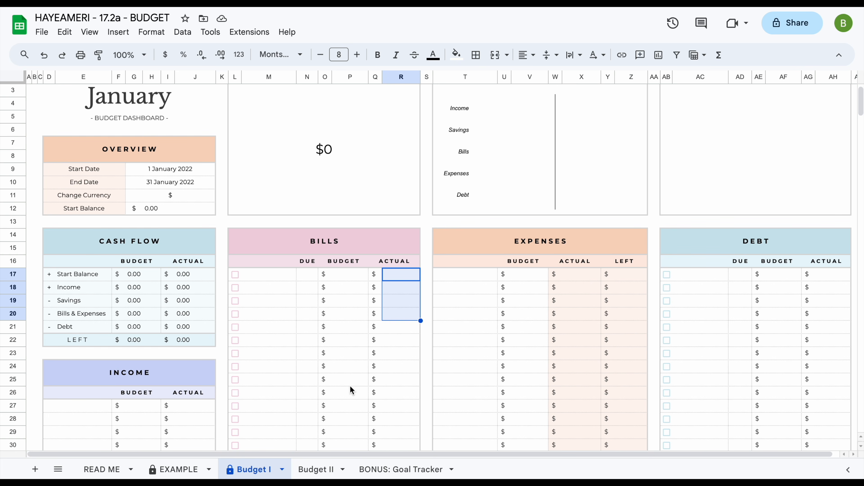
{"action": "scroll", "coordinate": [351, 387], "scroll_direction": "up", "scroll_amount": 1}
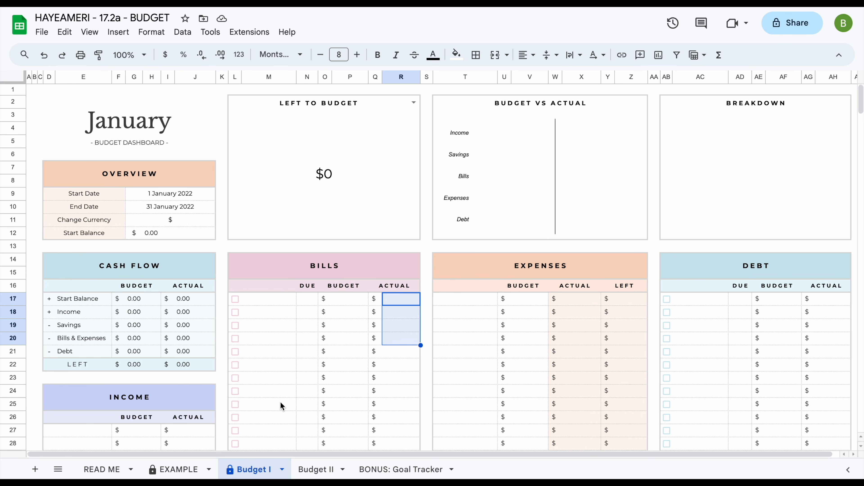
{"action": "left_click", "coordinate": [319, 470]}
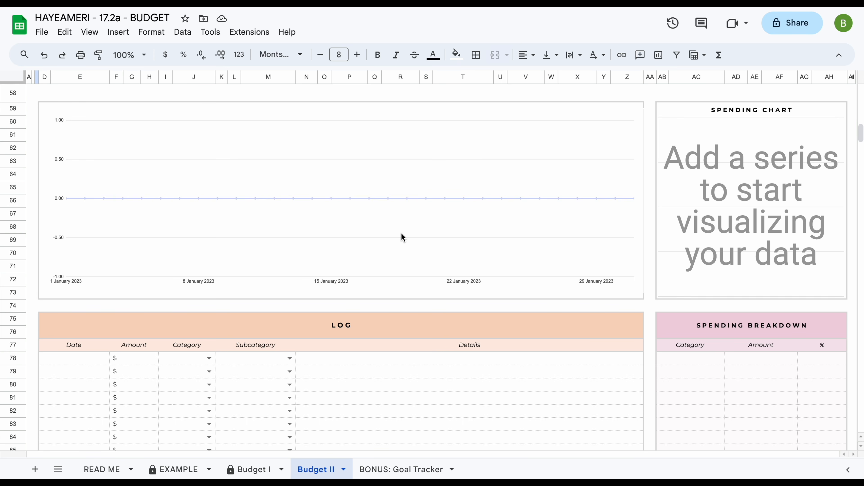
{"action": "scroll", "coordinate": [370, 355], "scroll_direction": "up", "scroll_amount": 10}
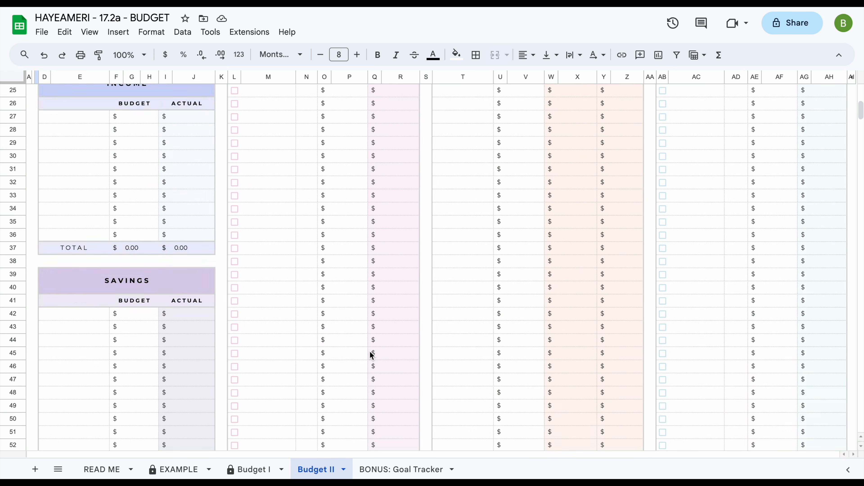
{"action": "scroll", "coordinate": [370, 355], "scroll_direction": "up", "scroll_amount": 8}
Step: Open the BONUS: Goal Tracker sheet and review its Savings and Debt goal tables
{"action": "left_click", "coordinate": [387, 469]}
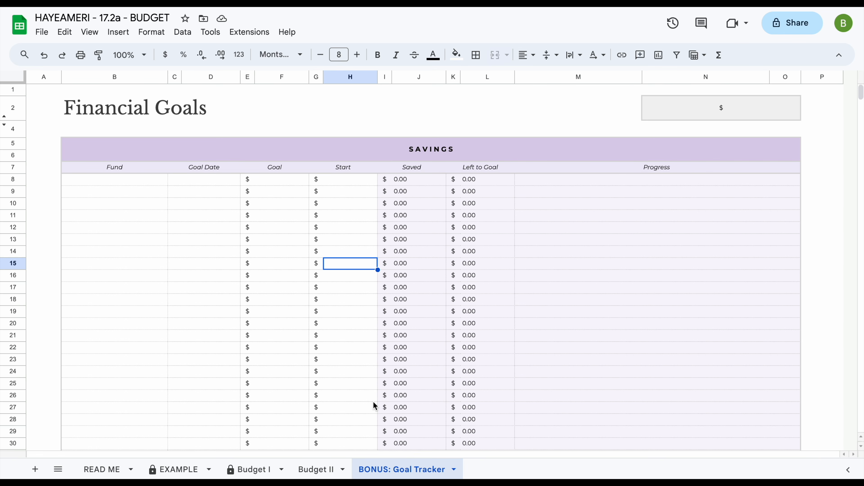
{"action": "scroll", "coordinate": [399, 265], "scroll_direction": "down", "scroll_amount": 9}
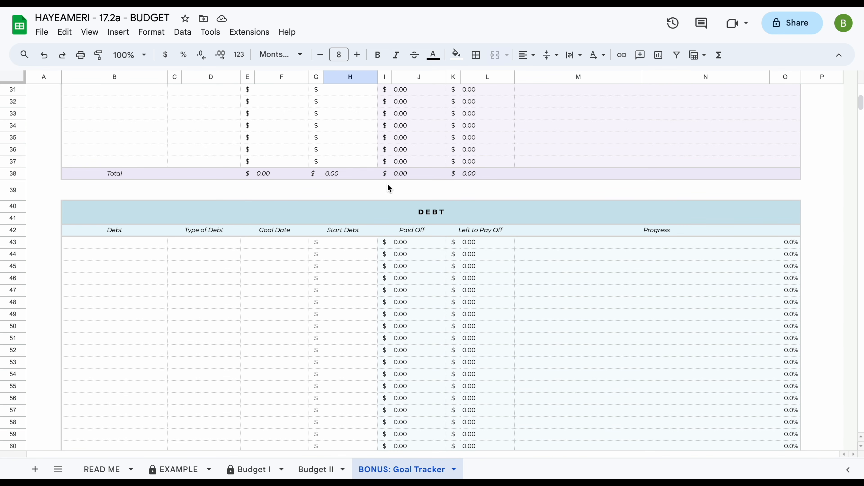
{"action": "scroll", "coordinate": [431, 145], "scroll_direction": "up", "scroll_amount": 9}
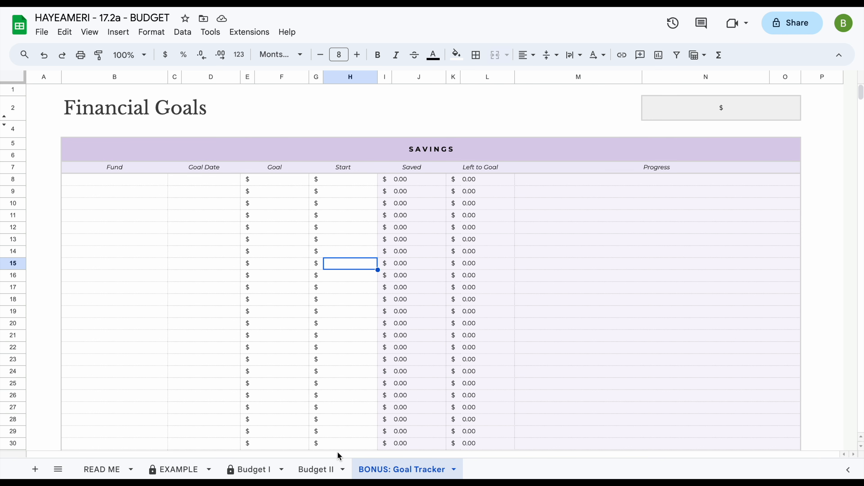
Step: Switch back to the Budget I sheet and look over its upper budget tables once more
{"action": "left_click", "coordinate": [251, 469]}
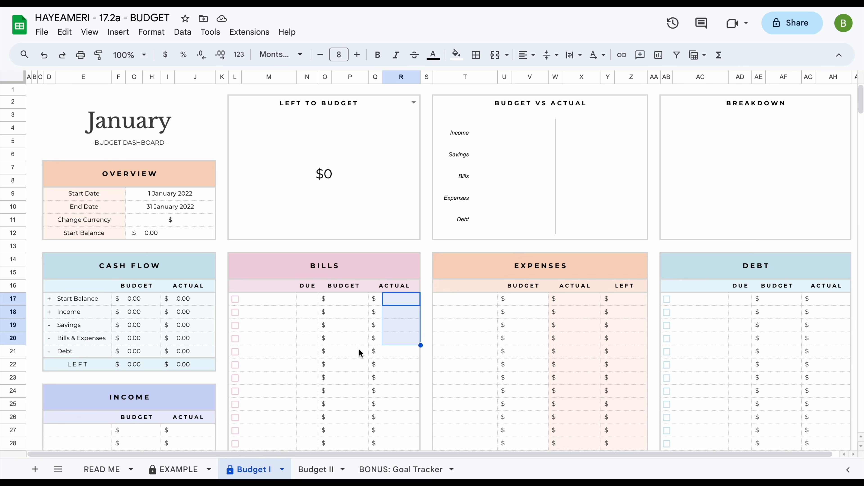
{"action": "scroll", "coordinate": [361, 354], "scroll_direction": "down", "scroll_amount": 5}
{"action": "scroll", "coordinate": [316, 219], "scroll_direction": "up", "scroll_amount": 5}
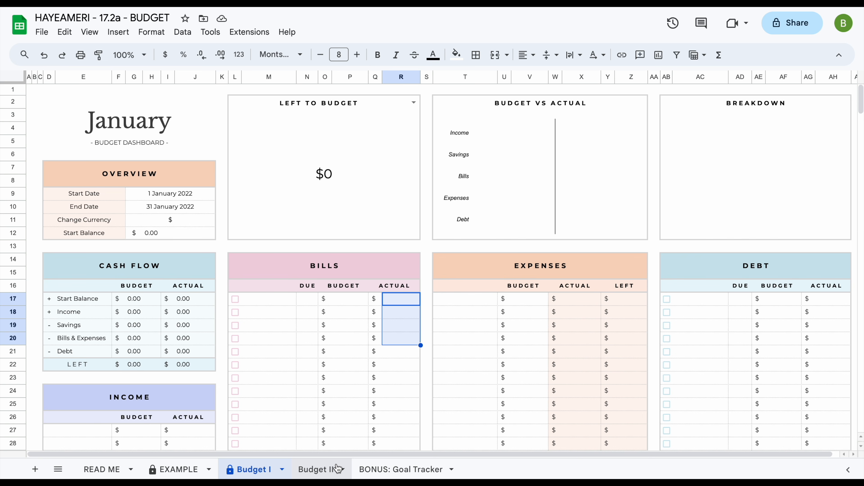
Step: Look over the Budget I sheet from the dashboard down to the Expense Tracker and back up
{"action": "left_click", "coordinate": [291, 402]}
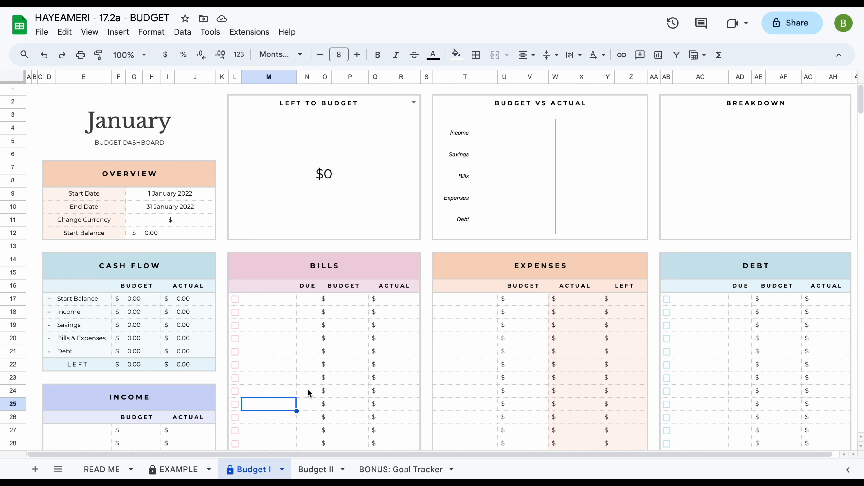
{"action": "scroll", "coordinate": [306, 372], "scroll_direction": "down", "scroll_amount": 3}
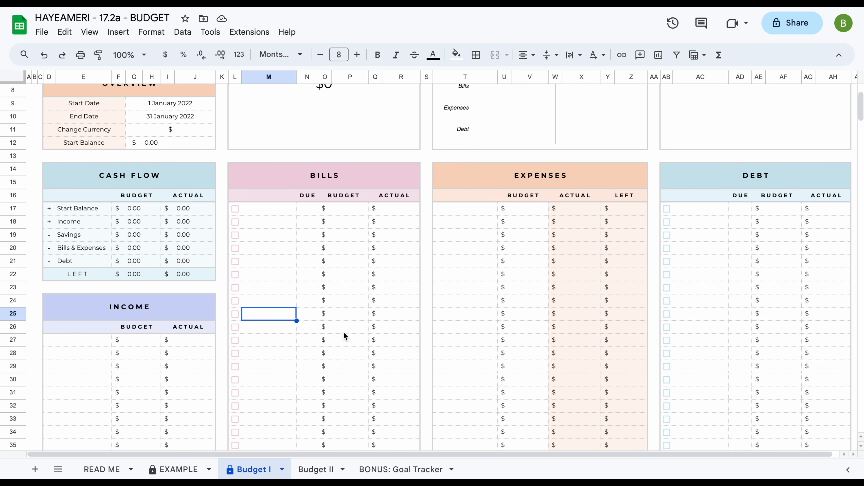
{"action": "scroll", "coordinate": [344, 336], "scroll_direction": "down", "scroll_amount": 15}
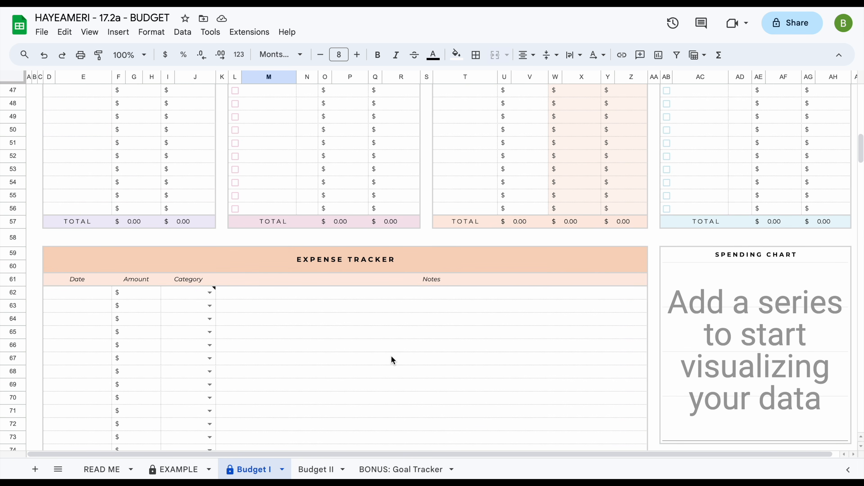
{"action": "scroll", "coordinate": [392, 284], "scroll_direction": "up", "scroll_amount": 15}
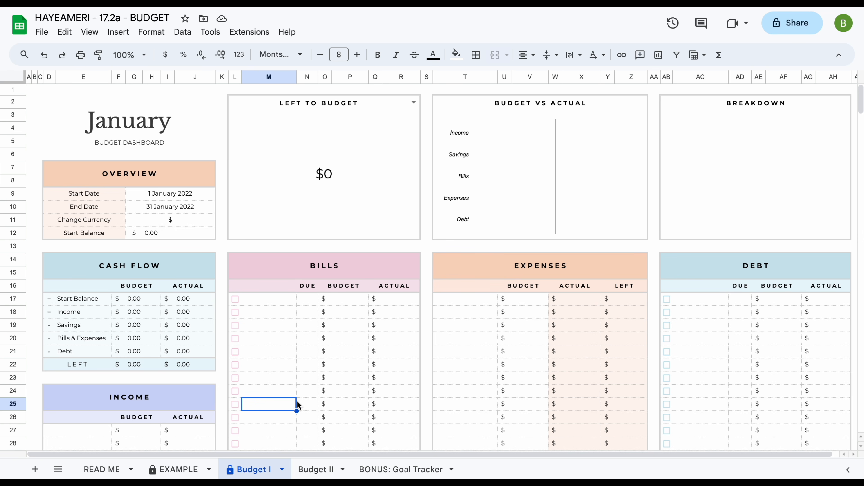
Step: Change the dashboard currency in the Overview table to €, and undo the currency change
{"action": "left_click", "coordinate": [188, 220]}
{"action": "key", "text": "BackSpace"}
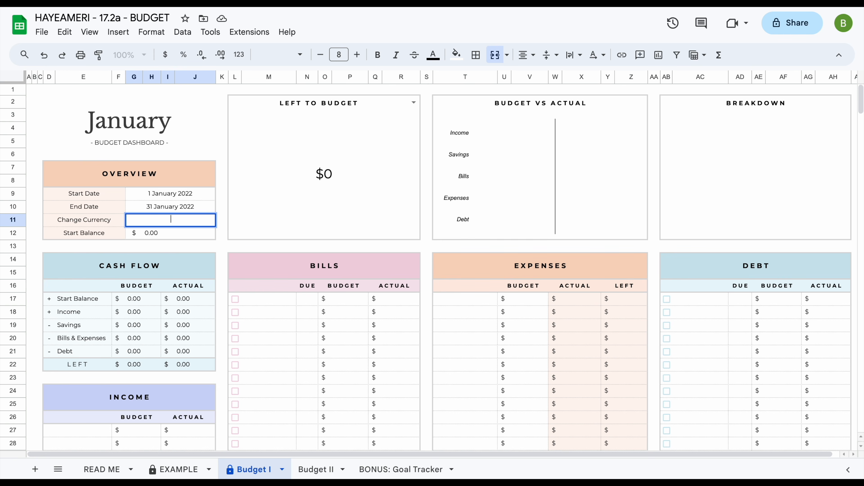
{"action": "type", "text": "€"}
{"action": "key", "text": "Return"}
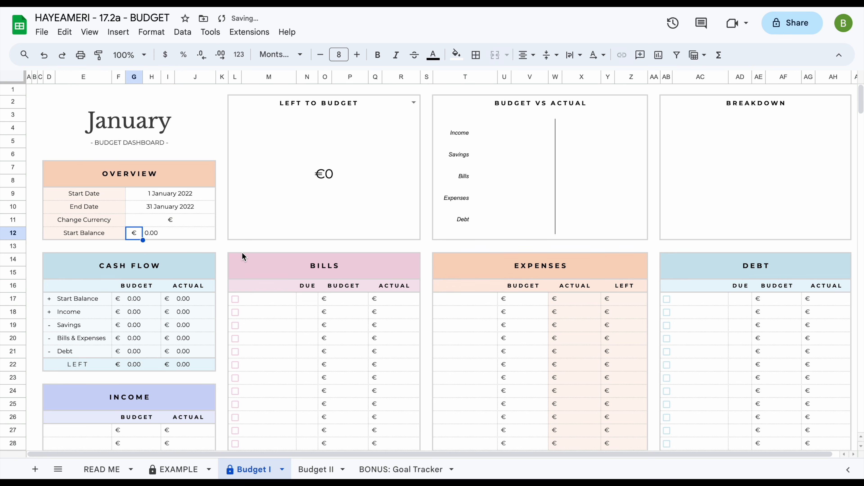
{"action": "key", "text": "ctrl+z"}
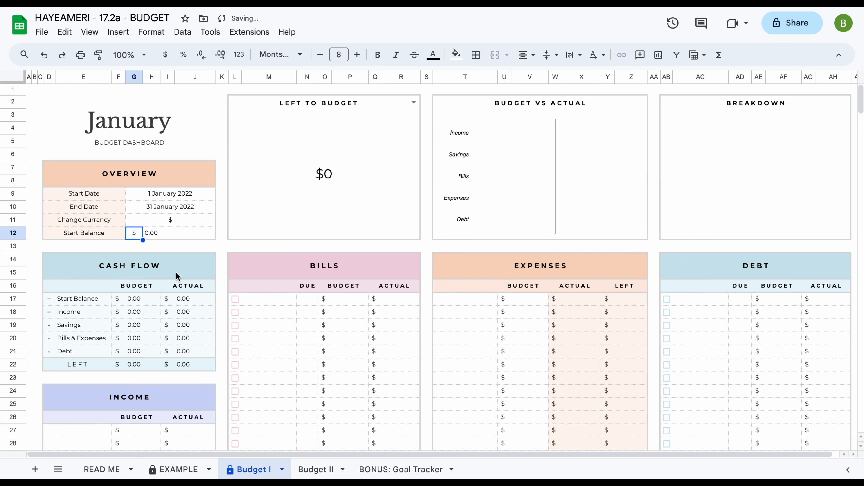
Step: Examine the empty Income, Savings, Bills, Expenses and Debt tables where the budget categories are entered
{"action": "scroll", "coordinate": [176, 273], "scroll_direction": "down", "scroll_amount": 2}
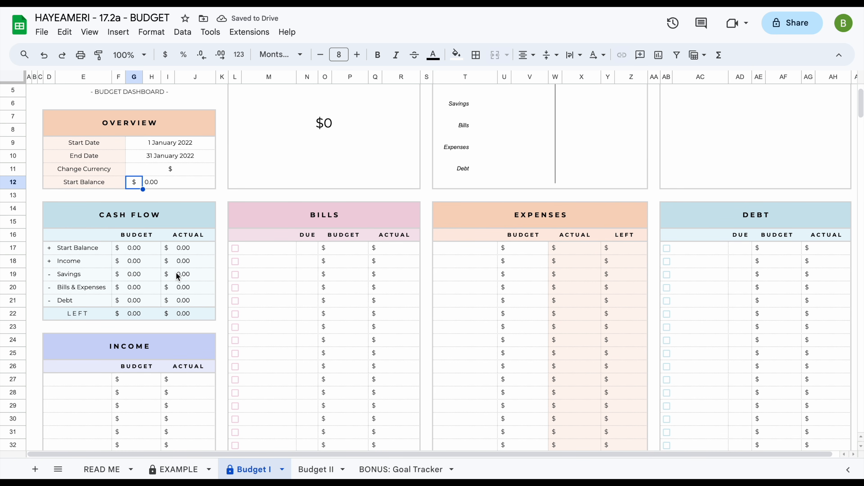
{"action": "scroll", "coordinate": [177, 273], "scroll_direction": "down", "scroll_amount": 4}
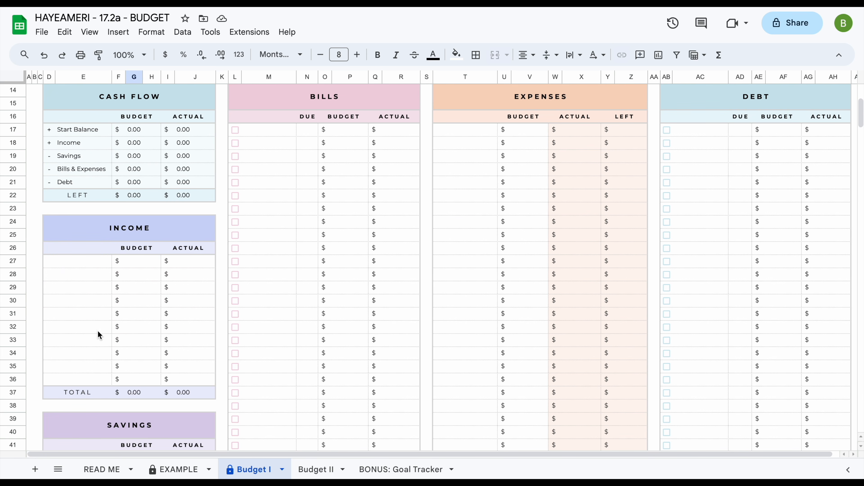
{"action": "scroll", "coordinate": [108, 365], "scroll_direction": "down", "scroll_amount": 3}
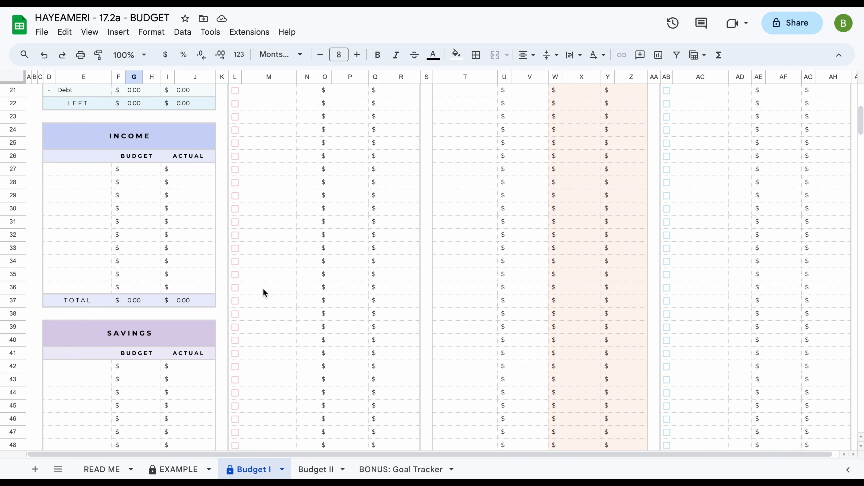
{"action": "scroll", "coordinate": [302, 186], "scroll_direction": "up", "scroll_amount": 5}
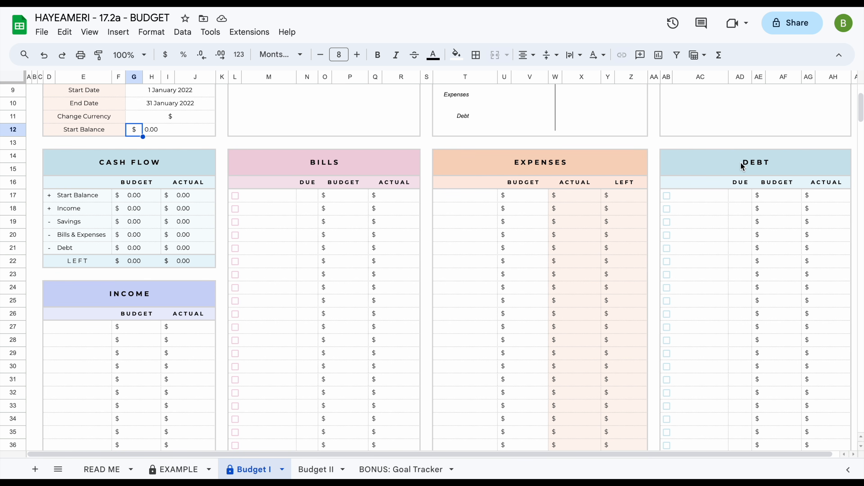
{"action": "scroll", "coordinate": [473, 239], "scroll_direction": "up", "scroll_amount": 3}
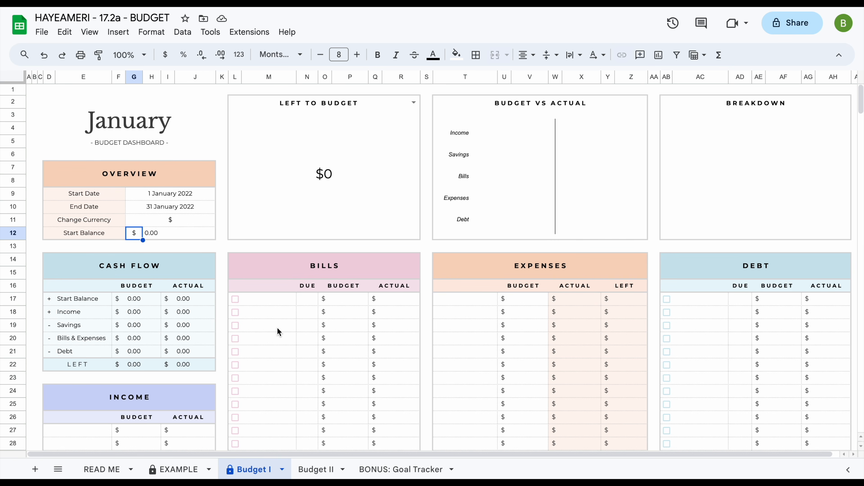
Step: List Paycheck, Bonus and Gifts as the categories in the Income table
{"action": "scroll", "coordinate": [266, 337], "scroll_direction": "down", "scroll_amount": 2}
{"action": "left_click", "coordinate": [78, 366]}
{"action": "type", "text": "Paycheck"}
{"action": "key", "text": "Return"}
{"action": "type", "text": "Bonus"}
{"action": "key", "text": "Return"}
{"action": "type", "text": "Gifts"}
{"action": "key", "text": "Return"}
Step: List Netflix, Disney +, Amazon Prime, Rent and Car as the entries in the Bills table
{"action": "key", "text": "Return"}
{"action": "type", "text": "Disney +"}
{"action": "key", "text": "Return"}
{"action": "type", "text": "Amazon Prime"}
{"action": "key", "text": "Return"}
{"action": "type", "text": "Rent"}
{"action": "key", "text": "Return"}
{"action": "type", "text": "Car"}
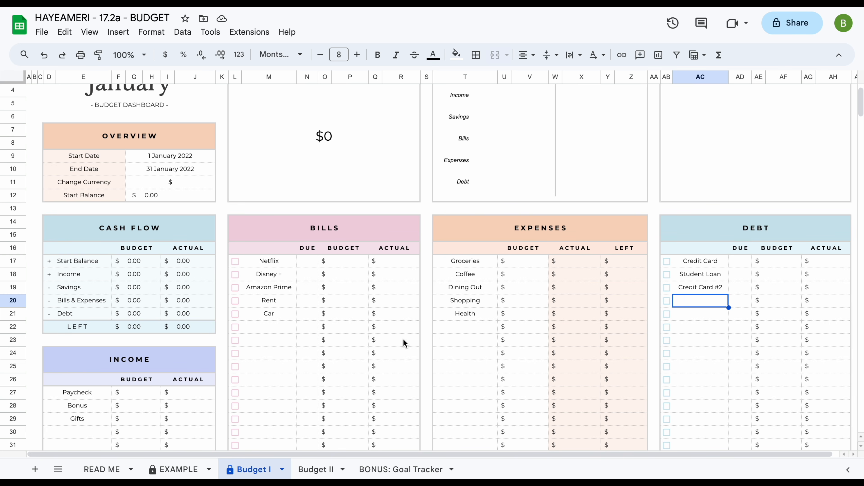
Step: Review the sample budget tables on the EXAMPLE sheet, and return to the Budget I dashboard
{"action": "left_click", "coordinate": [184, 469]}
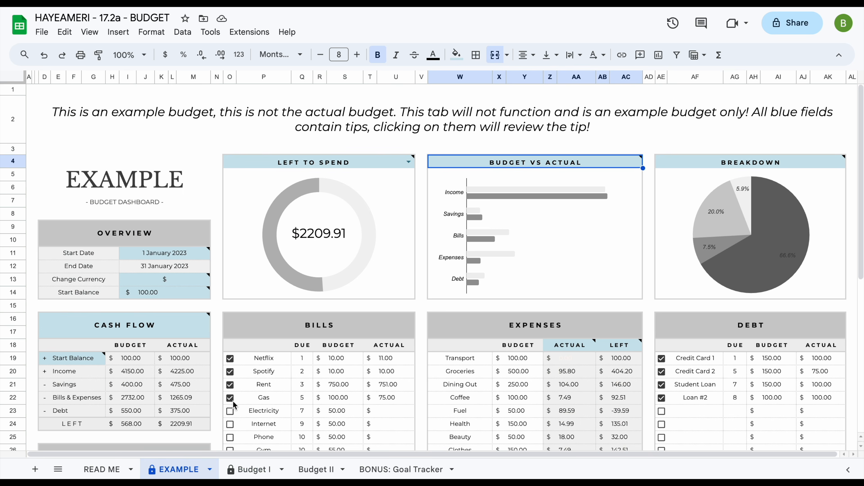
{"action": "scroll", "coordinate": [248, 384], "scroll_direction": "down", "scroll_amount": 5}
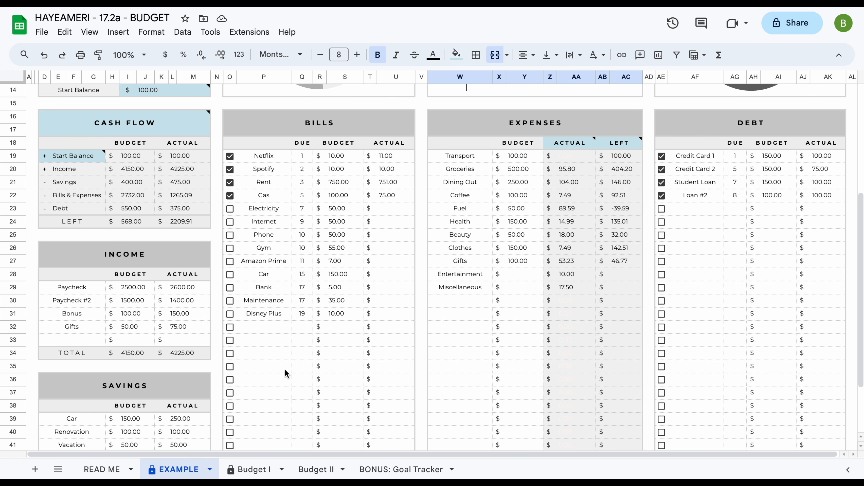
{"action": "left_click", "coordinate": [254, 469]}
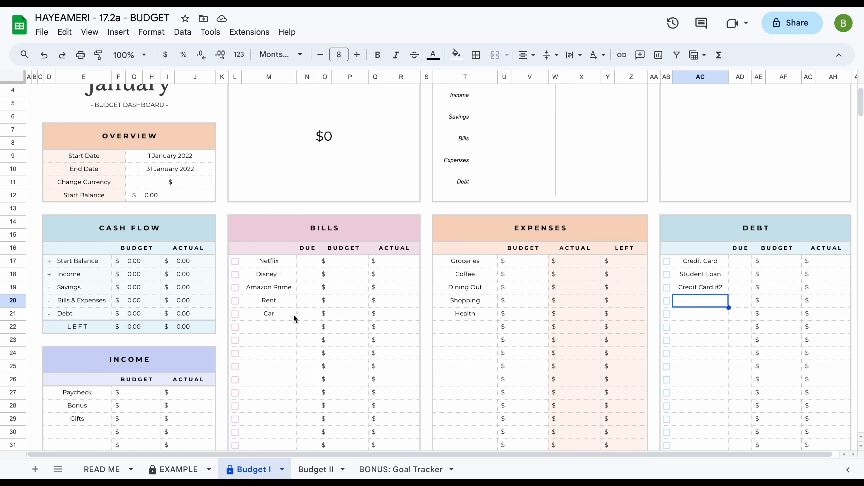
{"action": "scroll", "coordinate": [295, 318], "scroll_direction": "down", "scroll_amount": 2}
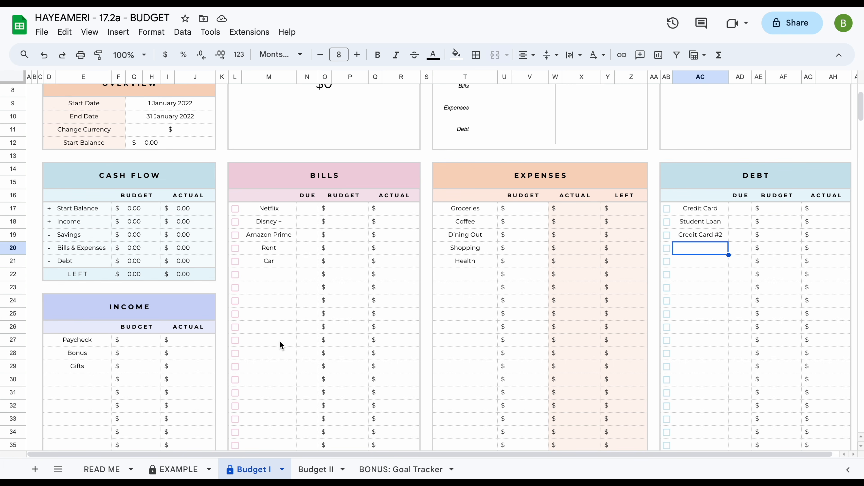
{"action": "scroll", "coordinate": [280, 341], "scroll_direction": "up", "scroll_amount": 1}
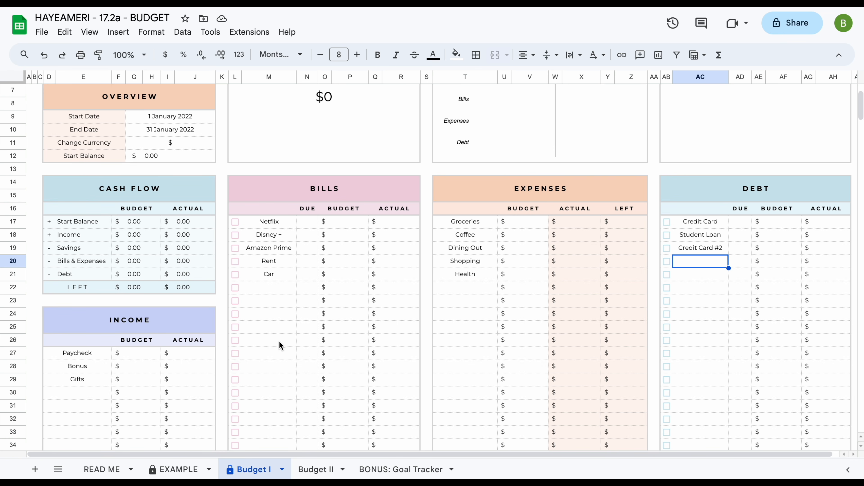
{"action": "scroll", "coordinate": [279, 341], "scroll_direction": "up", "scroll_amount": 3}
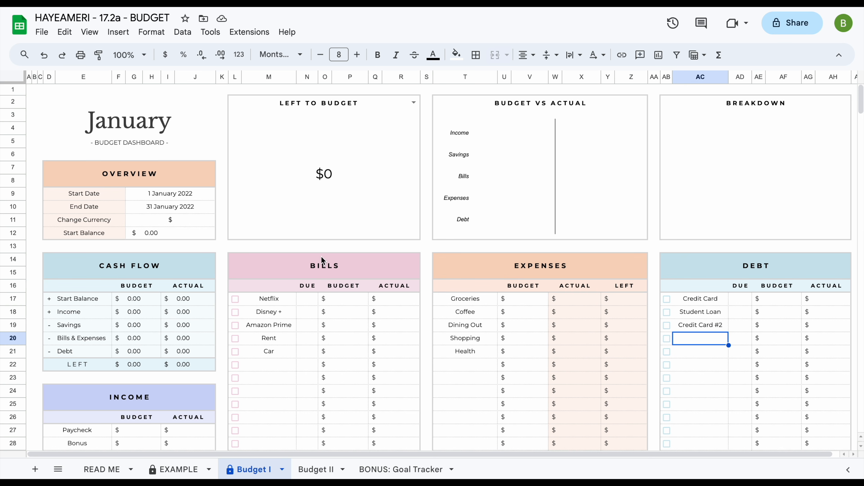
Step: View the display choices of the Left to Budget chart and close them without choosing another one
{"action": "left_click", "coordinate": [413, 102]}
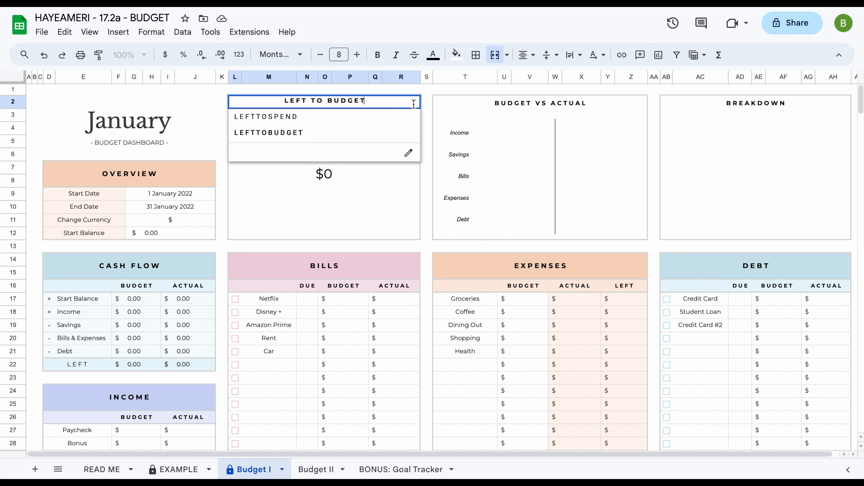
{"action": "left_click", "coordinate": [435, 118]}
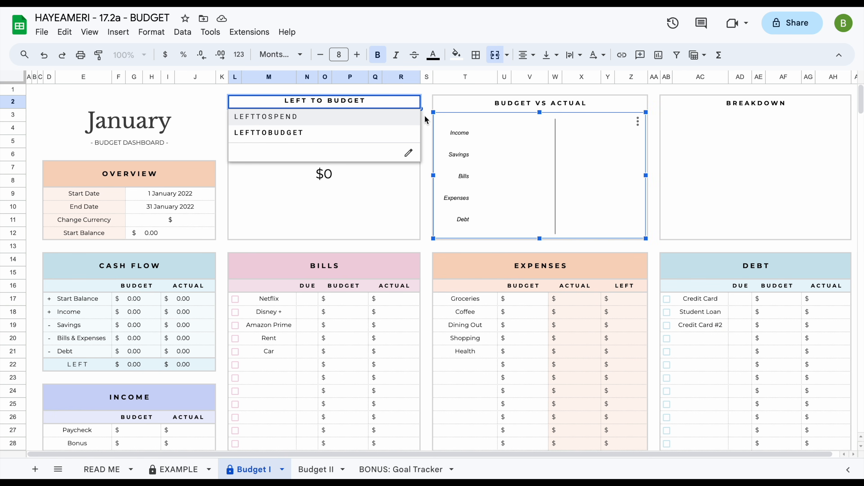
{"action": "left_click", "coordinate": [428, 103]}
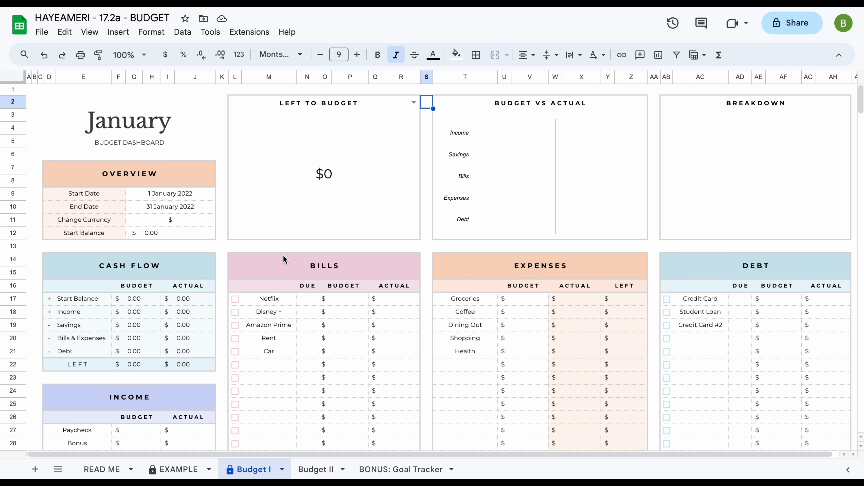
Step: Enter the Income budget amounts: 2500 for Paycheck, 100 for Bonus and 100 for Gifts
{"action": "scroll", "coordinate": [181, 400], "scroll_direction": "down", "scroll_amount": 1}
{"action": "left_click", "coordinate": [151, 407]}
{"action": "type", "text": "2500"}
{"action": "key", "text": "Return"}
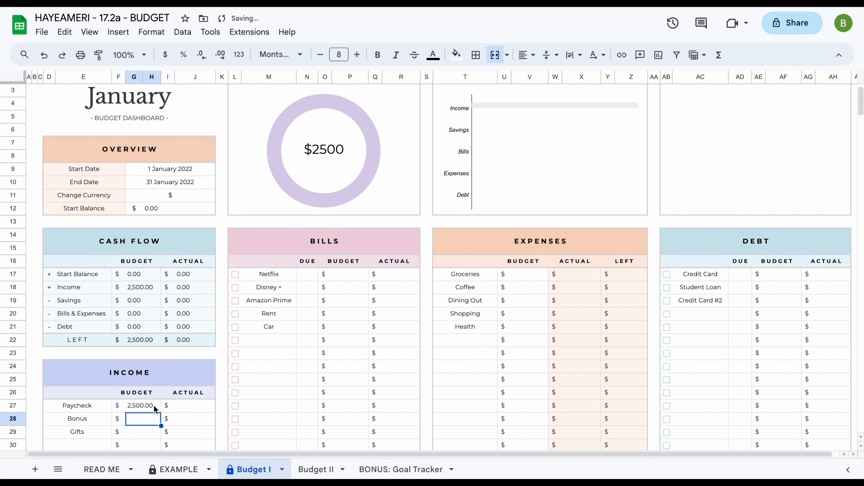
{"action": "scroll", "coordinate": [154, 405], "scroll_direction": "up", "scroll_amount": 1}
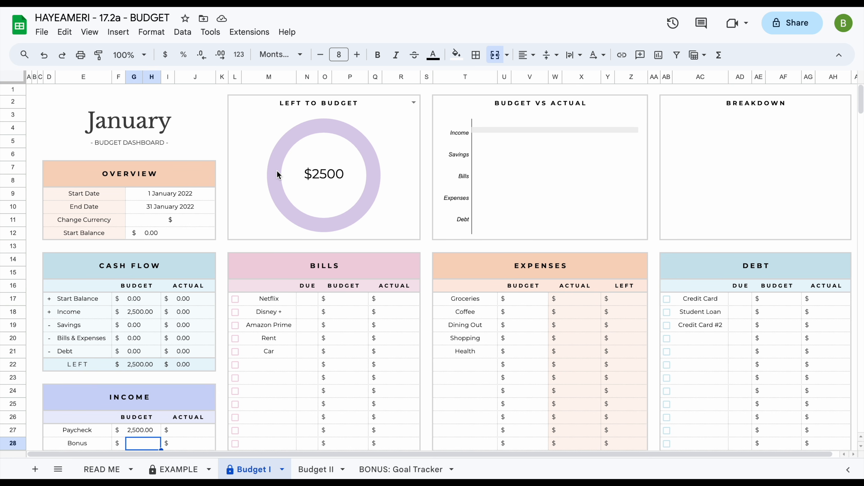
{"action": "scroll", "coordinate": [229, 330], "scroll_direction": "down", "scroll_amount": 3}
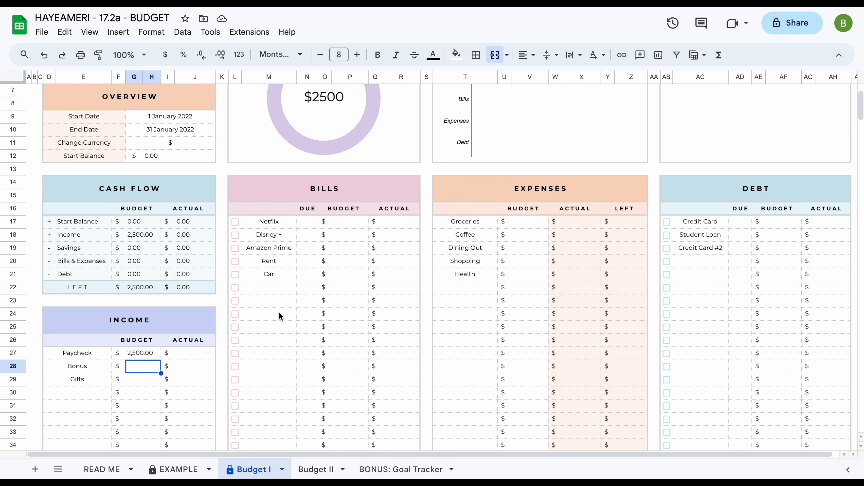
{"action": "scroll", "coordinate": [279, 313], "scroll_direction": "up", "scroll_amount": 3}
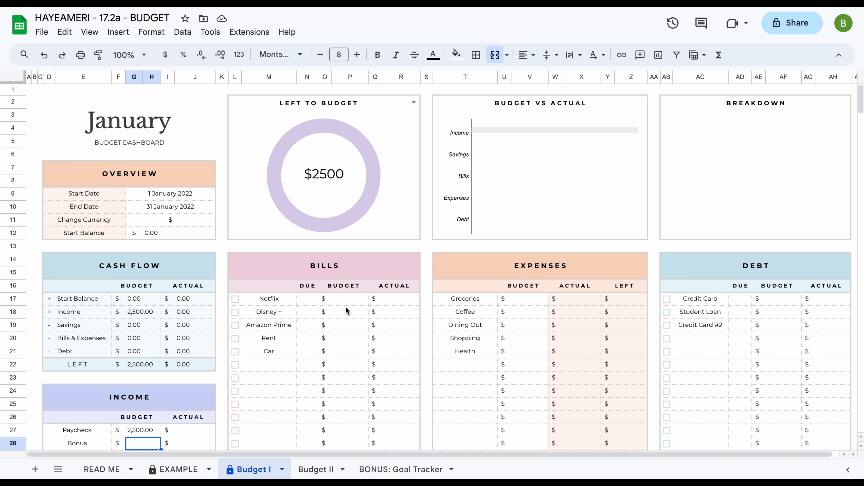
{"action": "scroll", "coordinate": [146, 400], "scroll_direction": "down", "scroll_amount": 1}
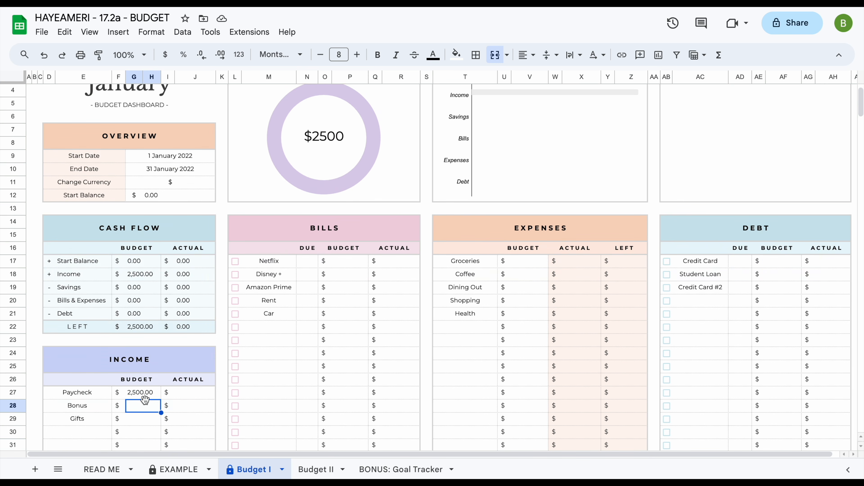
{"action": "type", "text": "100"}
{"action": "key", "text": "Return"}
{"action": "type", "text": "100"}
{"action": "key", "text": "Return"}
Step: Try a start balance of 500 in the Overview table, and set it back to 0
{"action": "scroll", "coordinate": [321, 335], "scroll_direction": "up", "scroll_amount": 1}
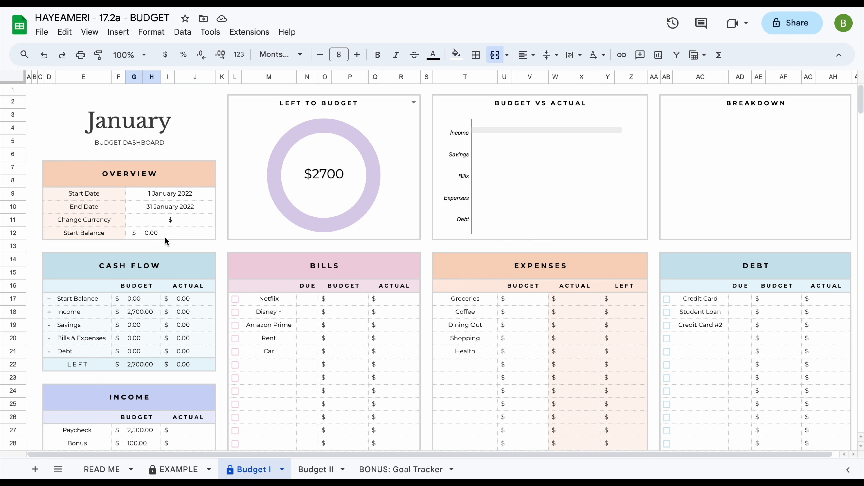
{"action": "left_click", "coordinate": [159, 232]}
{"action": "type", "text": "500"}
{"action": "key", "text": "Return"}
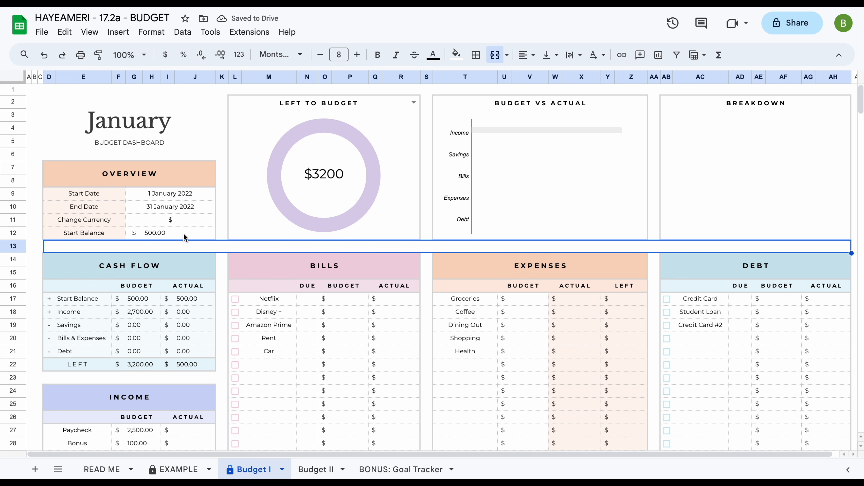
{"action": "left_click", "coordinate": [163, 234]}
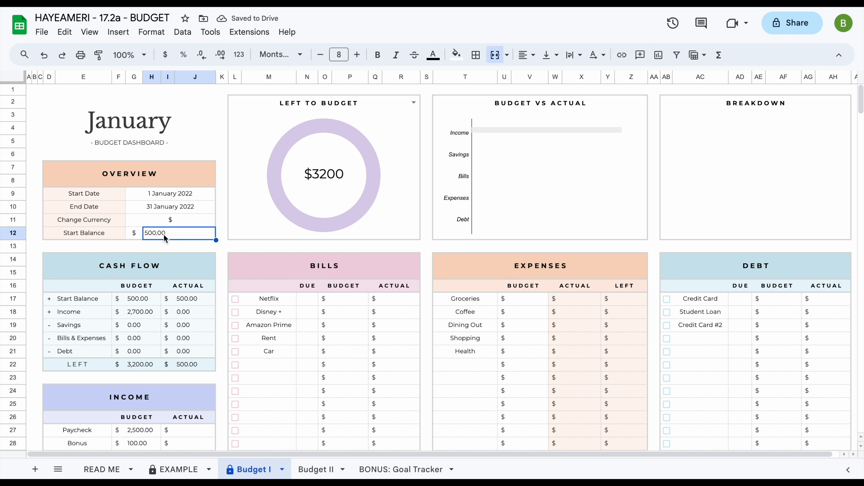
{"action": "type", "text": "0"}
{"action": "key", "text": "Return"}
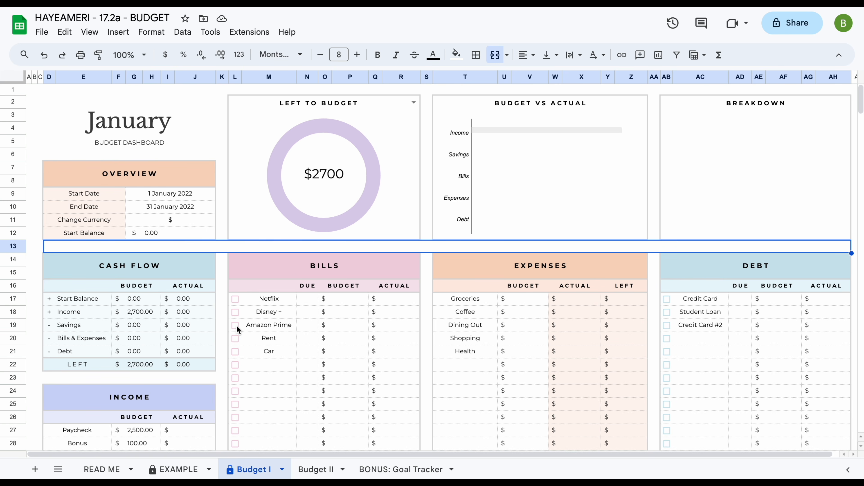
Step: Enter the Savings budget amounts: Wedding 150, Car 100, Renovation 50 and Holidays 75
{"action": "scroll", "coordinate": [236, 329], "scroll_direction": "down", "scroll_amount": 5}
{"action": "left_click", "coordinate": [143, 366]}
{"action": "type", "text": "150"}
{"action": "key", "text": "Return"}
{"action": "type", "text": "100"}
{"action": "key", "text": "Return"}
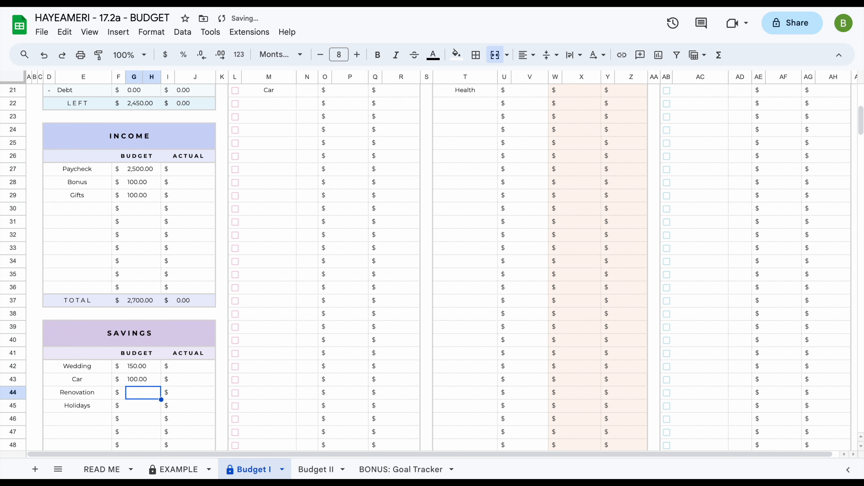
{"action": "type", "text": "50"}
{"action": "key", "text": "Return"}
{"action": "type", "text": "75"}
{"action": "key", "text": "Return"}
Step: Enter the Bills budget amounts: Netflix 10, Disney + 10, Amazon Prime 15, Rent 750 and Car 250
{"action": "scroll", "coordinate": [260, 253], "scroll_direction": "up", "scroll_amount": 7}
{"action": "left_click", "coordinate": [350, 299]}
{"action": "type", "text": "10.00 10.00 15.00 750"}
{"action": "key", "text": "Return"}
{"action": "type", "text": "250"}
Step: Budget Groceries at 350, Coffee, Dining Out and Shopping at 100 each, Health at 75, and the three debts at 250, 100 and 100
{"action": "left_click", "coordinate": [530, 299]}
{"action": "type", "text": "350 "}
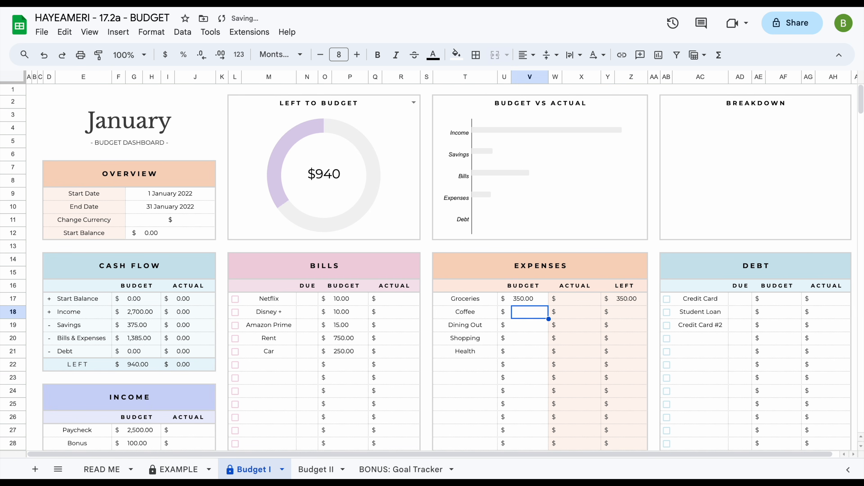
{"action": "type", "text": "100 100 100 75"}
{"action": "left_click", "coordinate": [779, 298]}
{"action": "type", "text": "250 100 100"}
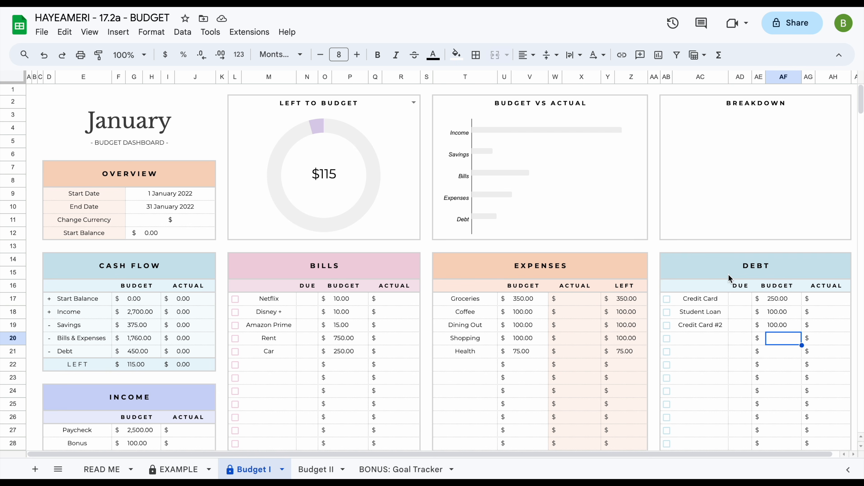
Step: Enter the Bills due days: Netflix 1, Disney + 5, Amazon Prime 7, Rent 1 and Car 3
{"action": "left_click", "coordinate": [308, 299]}
{"action": "type", "text": "1"}
{"action": "key", "text": "Return"}
{"action": "key", "text": "Return"}
{"action": "type", "text": "7"}
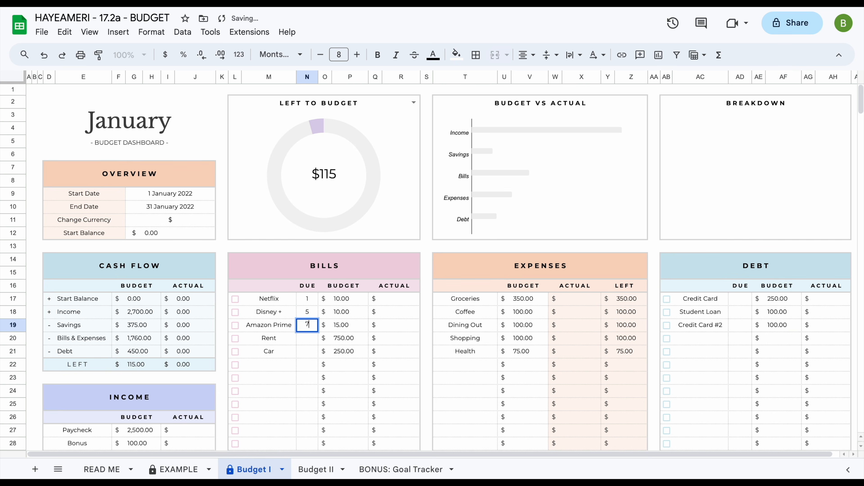
{"action": "key", "text": "Return"}
{"action": "type", "text": "1"}
{"action": "key", "text": "Return"}
{"action": "type", "text": "3"}
{"action": "key", "text": "Return"}
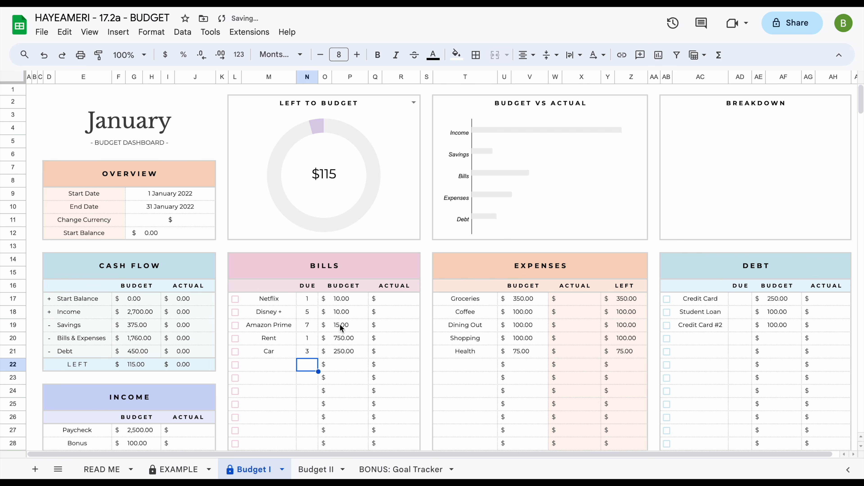
Step: Enter the Debt due days: Credit Card 17, Student Loan 8 and Credit Card #2 9
{"action": "left_click", "coordinate": [743, 304]}
{"action": "type", "text": "17"}
{"action": "key", "text": "Return"}
{"action": "type", "text": "8"}
{"action": "key", "text": "Return"}
{"action": "type", "text": "9"}
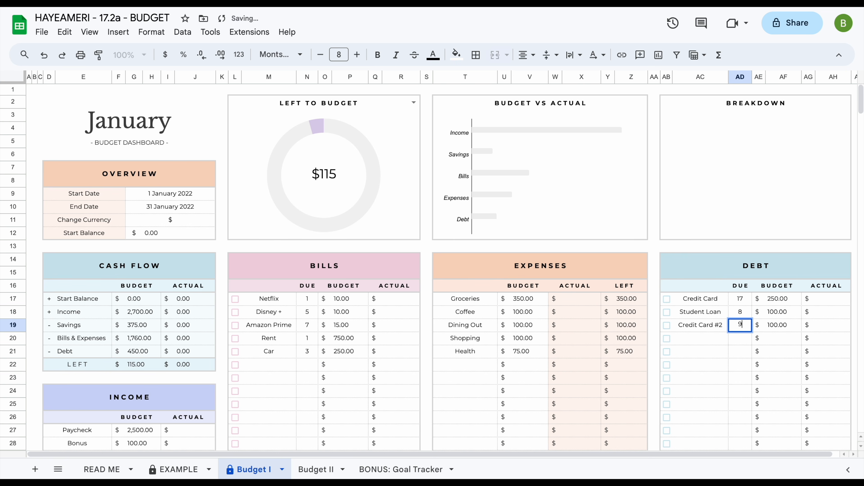
{"action": "key", "text": "Return"}
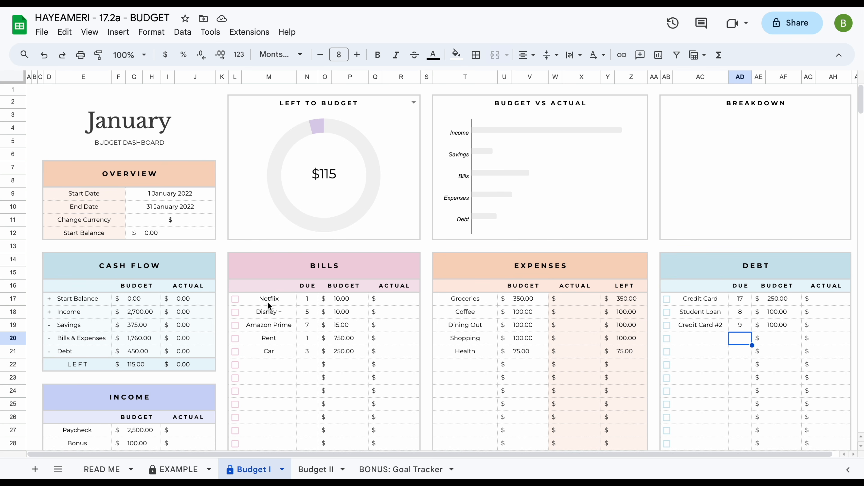
Step: Sort the Bills range M17 to P21 by due day in column N, A to Z, and accept the protected-cell edit
{"action": "scroll", "coordinate": [268, 303], "scroll_direction": "down", "scroll_amount": 2}
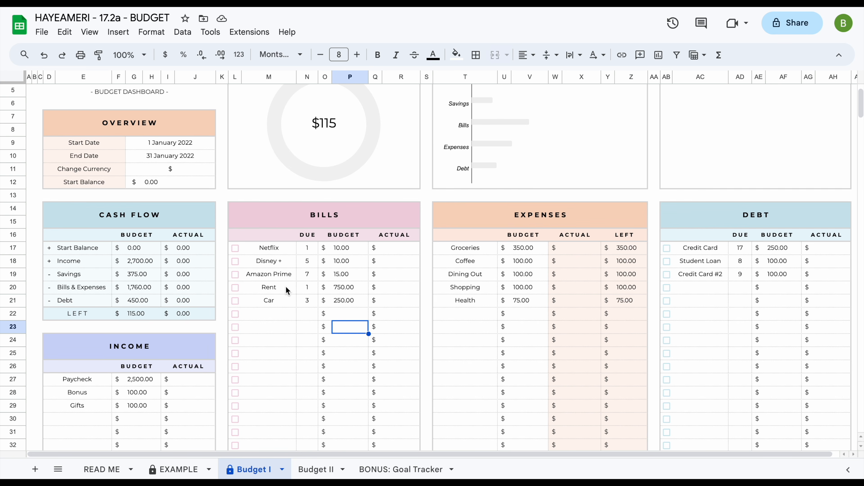
{"action": "left_click", "coordinate": [274, 250]}
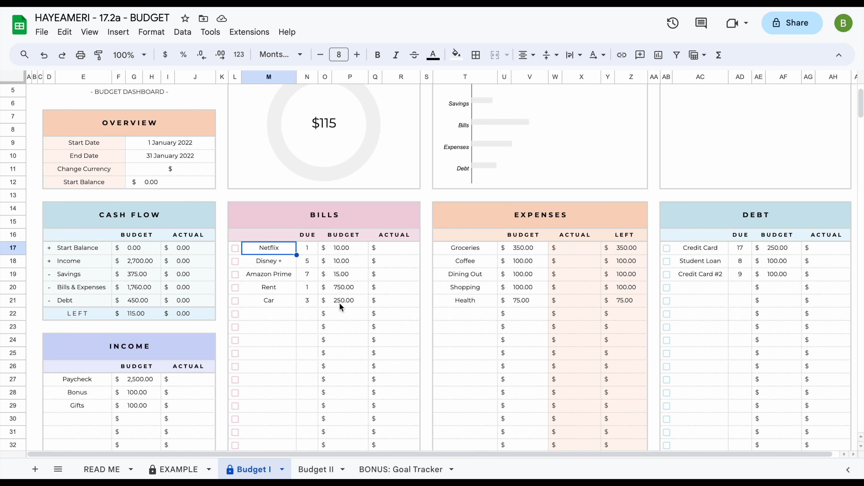
{"action": "left_click", "coordinate": [355, 304], "text": "shift"}
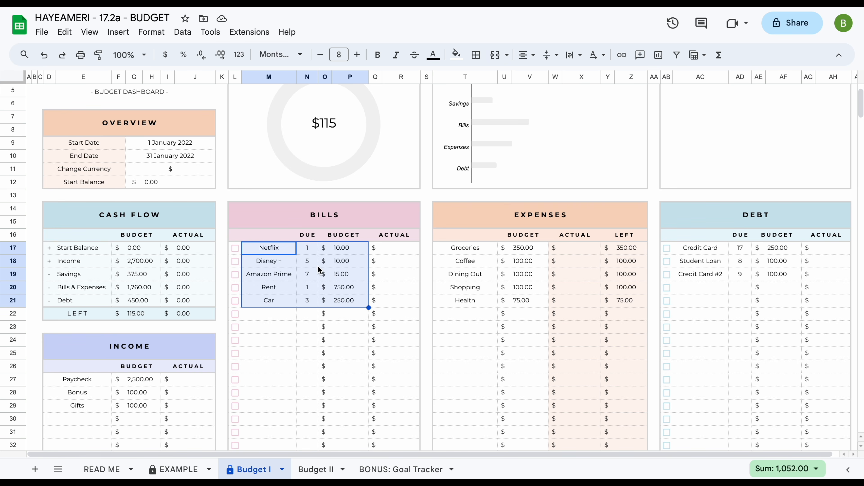
{"action": "right_click", "coordinate": [306, 265]}
{"action": "mouse_move", "coordinate": [371, 466]}
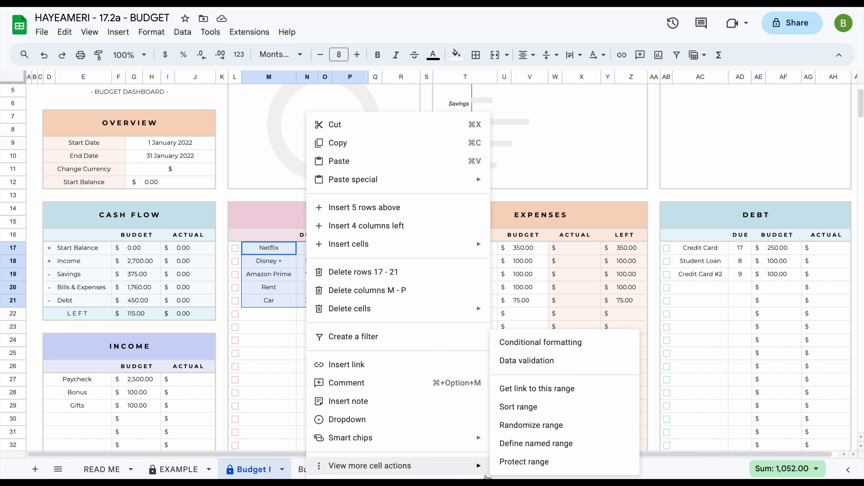
{"action": "left_click", "coordinate": [538, 407]}
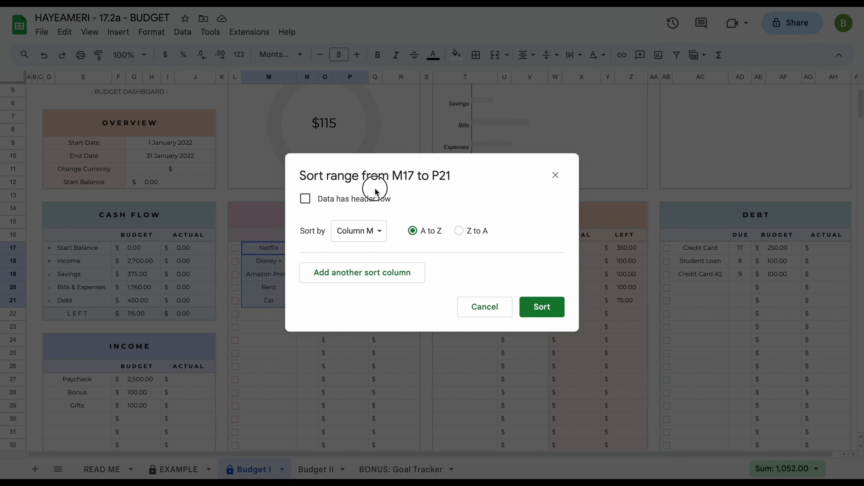
{"action": "left_click_drag", "start_coordinate": [376, 190], "coordinate": [505, 139]}
{"action": "left_click_drag", "start_coordinate": [463, 170], "coordinate": [552, 129]}
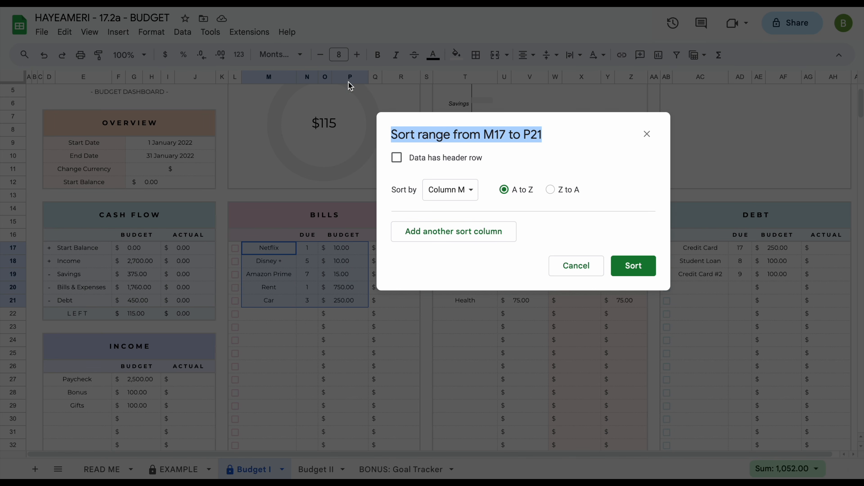
{"action": "left_click", "coordinate": [475, 190]}
{"action": "left_click", "coordinate": [479, 206]}
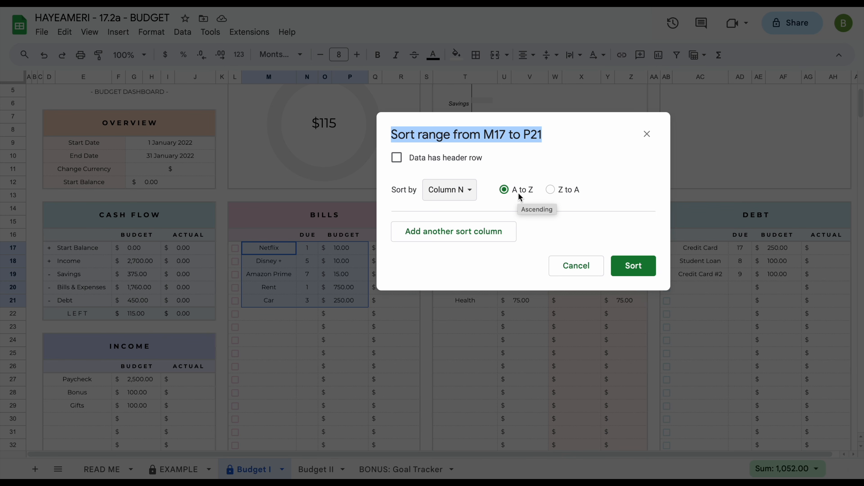
{"action": "left_click", "coordinate": [635, 267]}
{"action": "left_click", "coordinate": [569, 303]}
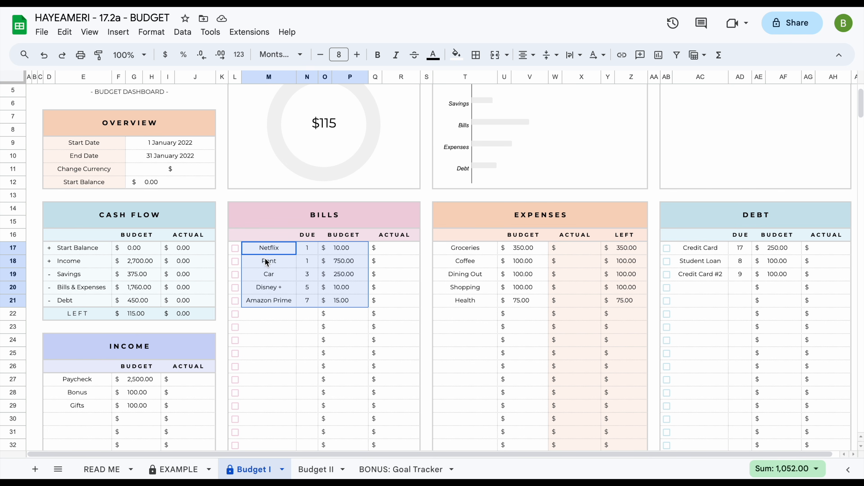
Step: Sort the Debt range AC17 to AF19 by due day in column AD, A to Z, and accept the protected-cell edit
{"action": "left_click", "coordinate": [691, 251]}
{"action": "left_click", "coordinate": [776, 278], "text": "shift"}
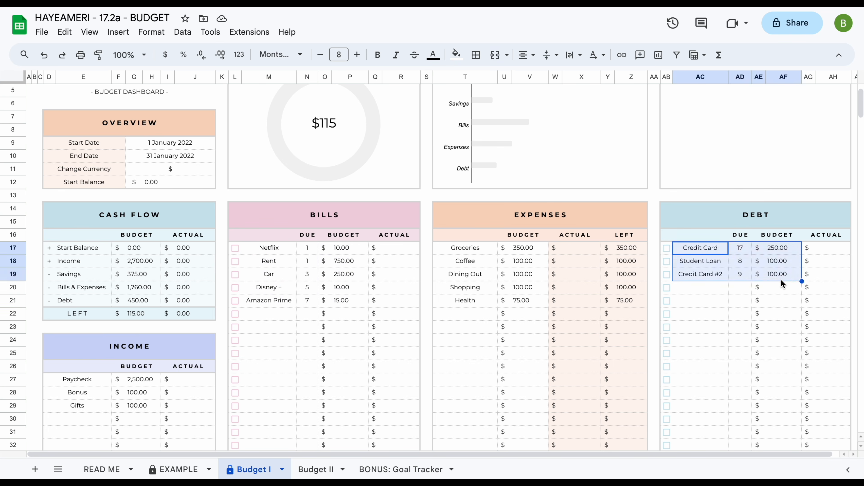
{"action": "right_click", "coordinate": [712, 258]}
{"action": "mouse_move", "coordinate": [758, 468]}
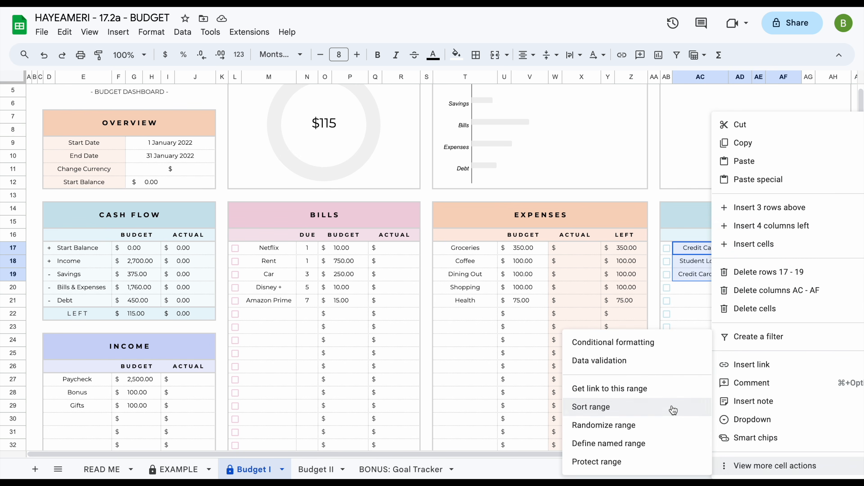
{"action": "left_click", "coordinate": [672, 405]}
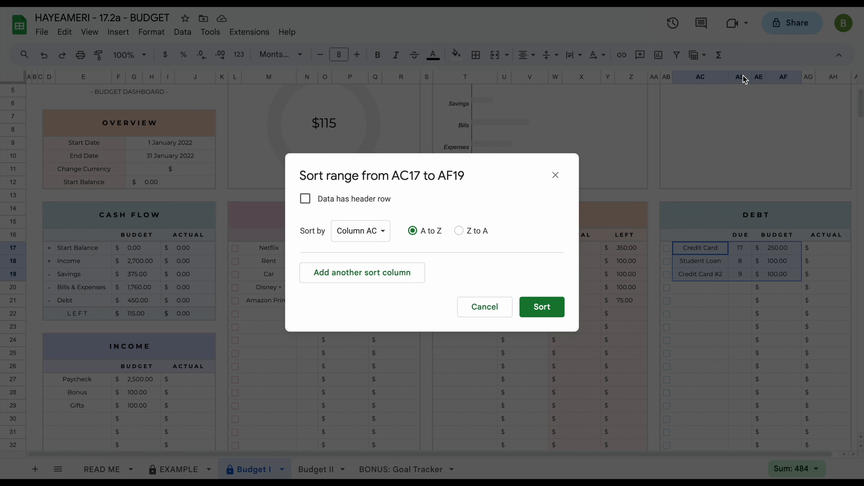
{"action": "left_click", "coordinate": [359, 235]}
{"action": "left_click", "coordinate": [359, 250]}
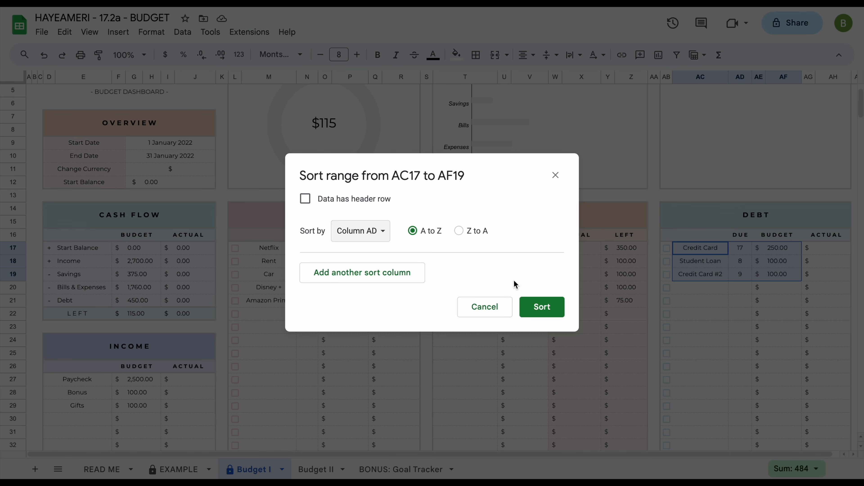
{"action": "left_click", "coordinate": [546, 314]}
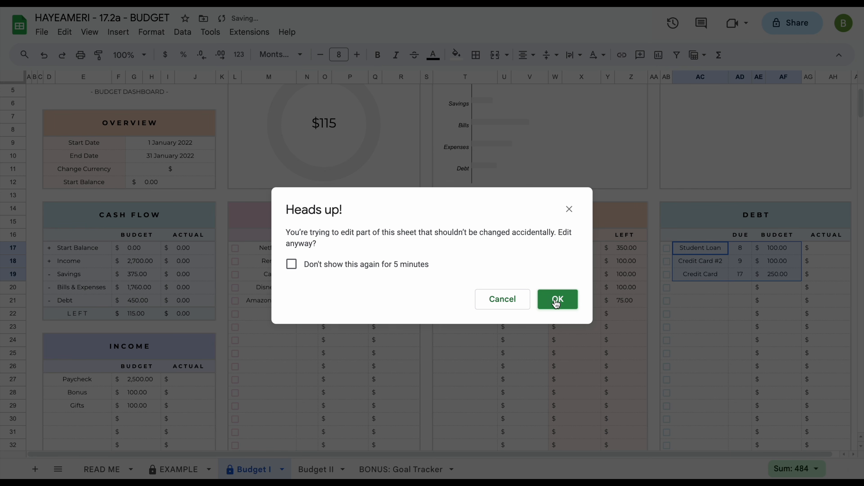
{"action": "left_click", "coordinate": [554, 299]}
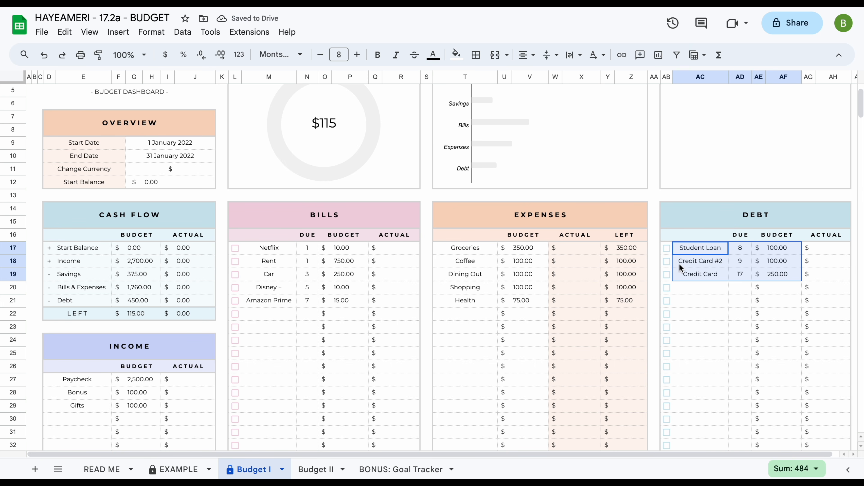
{"action": "left_click", "coordinate": [723, 313]}
{"action": "scroll", "coordinate": [322, 386], "scroll_direction": "up", "scroll_amount": 2}
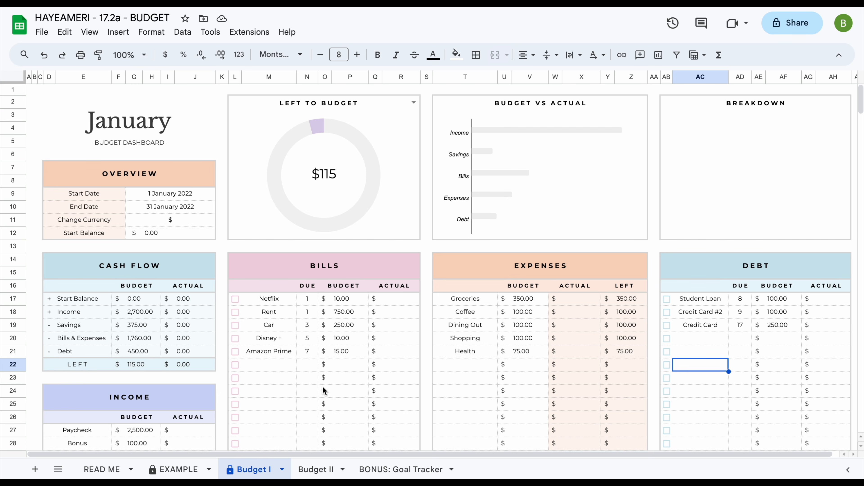
Step: Duplicate the Budget I sheet and rename the copy September
{"action": "scroll", "coordinate": [310, 408], "scroll_direction": "down", "scroll_amount": 2}
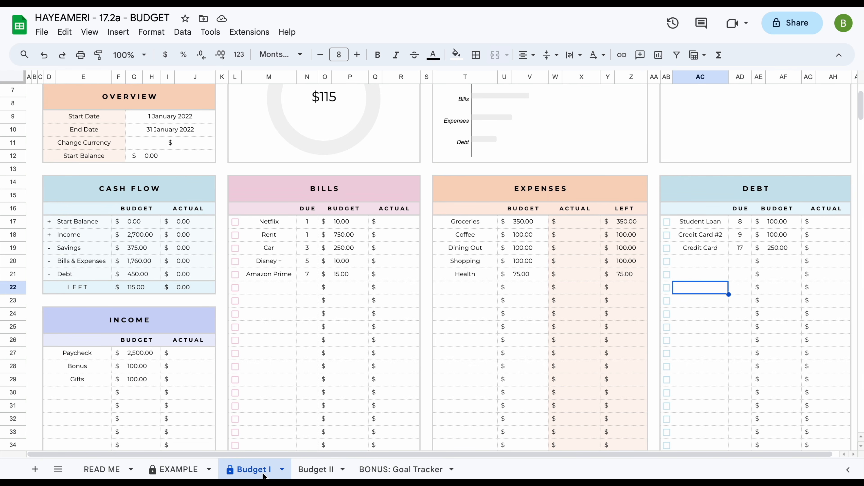
{"action": "left_click", "coordinate": [282, 470]}
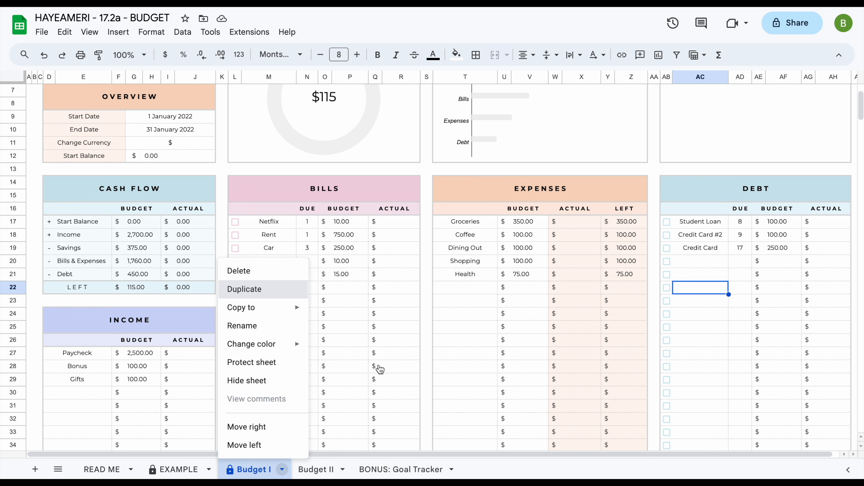
{"action": "left_click", "coordinate": [259, 293]}
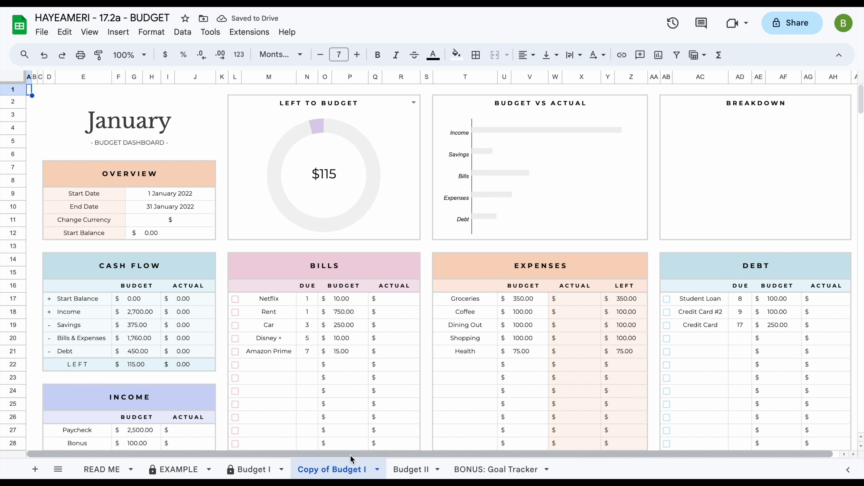
{"action": "left_click", "coordinate": [378, 470]}
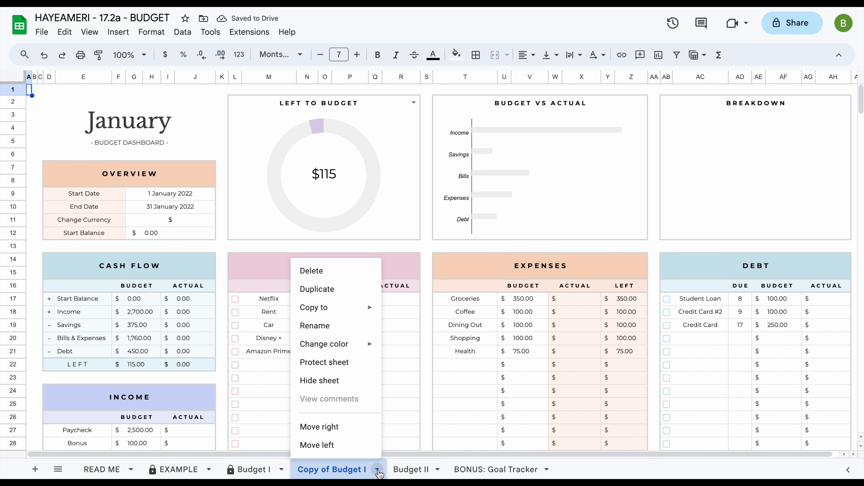
{"action": "left_click", "coordinate": [338, 327]}
{"action": "type", "text": "Seo"}
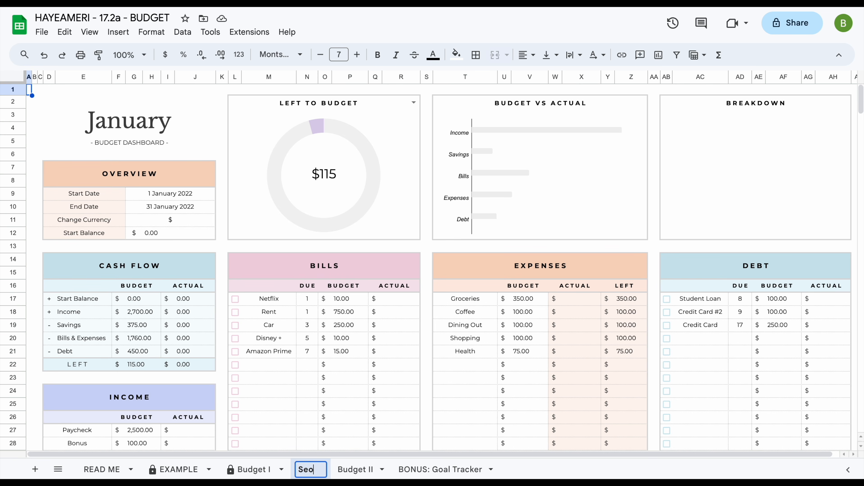
{"action": "type", "text": "tember"}
{"action": "key", "text": "Return"}
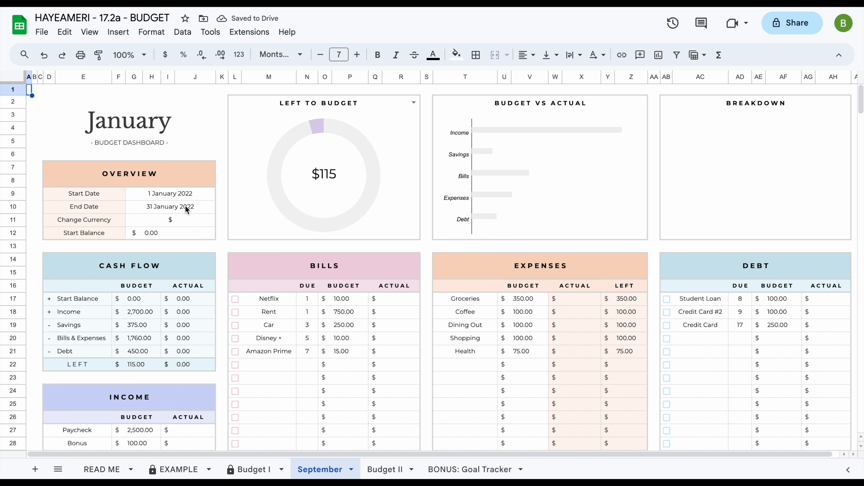
Step: Set the Start Date in the September sheet's Overview table to 1 September 2022 using the date picker
{"action": "double_click", "coordinate": [173, 197]}
{"action": "left_click", "coordinate": [213, 213]}
{"action": "left_click", "coordinate": [212, 213]}
{"action": "left_click", "coordinate": [213, 213]}
{"action": "left_click", "coordinate": [212, 213]}
{"action": "left_click", "coordinate": [212, 213]}
{"action": "left_click", "coordinate": [213, 213]}
{"action": "left_click", "coordinate": [213, 213]}
{"action": "left_click", "coordinate": [213, 214]}
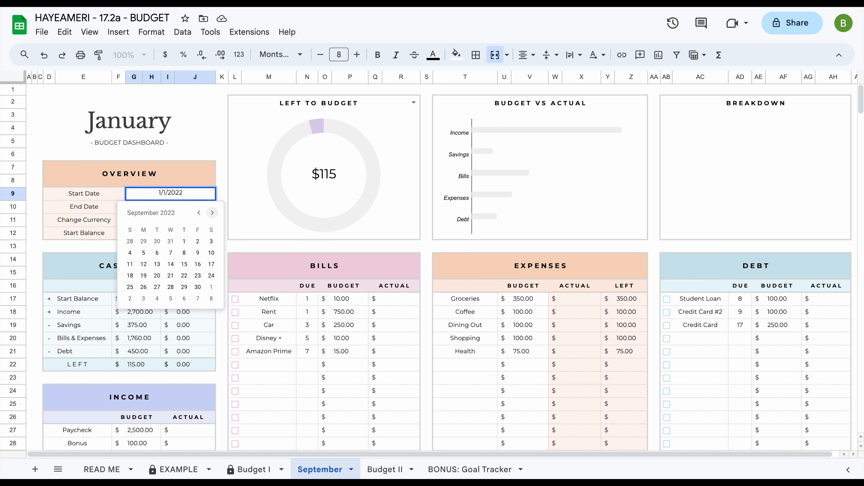
{"action": "left_click", "coordinate": [184, 241]}
Step: Set the End Date in the September sheet's Overview table to 30 September 2022 using the date picker
{"action": "double_click", "coordinate": [188, 209]}
{"action": "left_click", "coordinate": [211, 225]}
{"action": "left_click", "coordinate": [211, 226]}
{"action": "left_click", "coordinate": [211, 226]}
{"action": "left_click", "coordinate": [211, 226]}
{"action": "left_click", "coordinate": [212, 225]}
{"action": "left_click", "coordinate": [211, 226]}
{"action": "left_click", "coordinate": [211, 226]}
{"action": "left_click", "coordinate": [212, 225]}
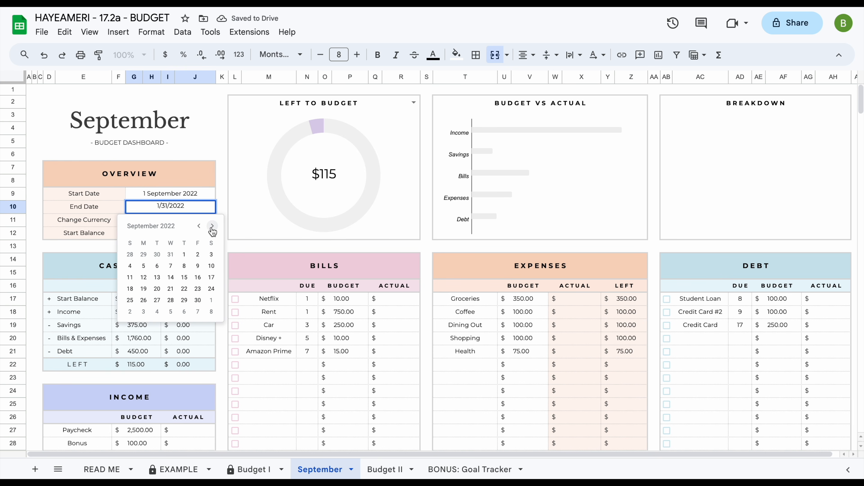
{"action": "left_click", "coordinate": [198, 300]}
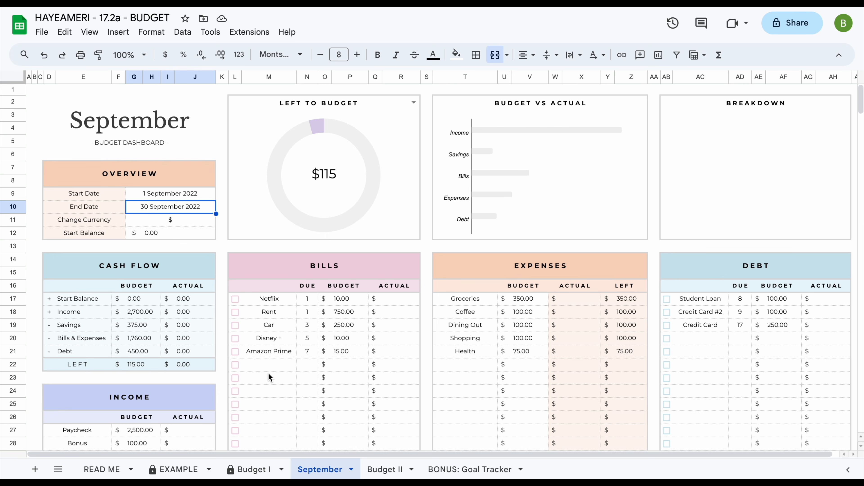
Step: Set the Start Balance in the September Overview table to 250
{"action": "scroll", "coordinate": [268, 372], "scroll_direction": "down", "scroll_amount": 1}
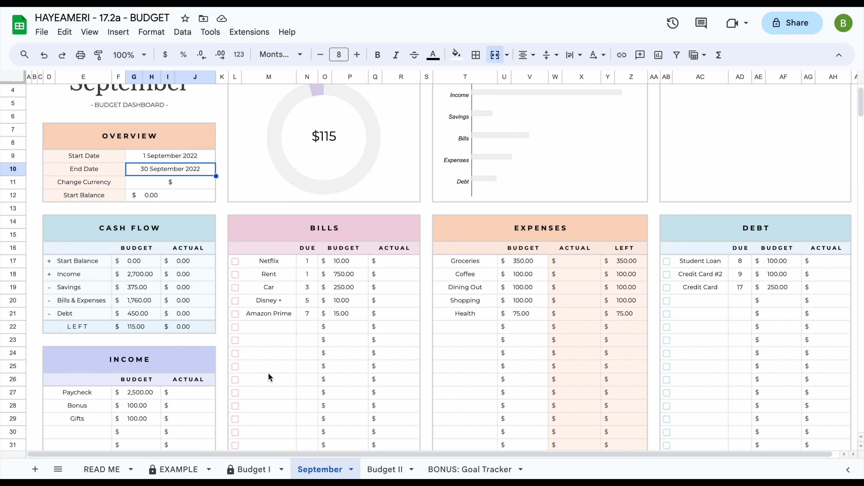
{"action": "scroll", "coordinate": [268, 377], "scroll_direction": "up", "scroll_amount": 1}
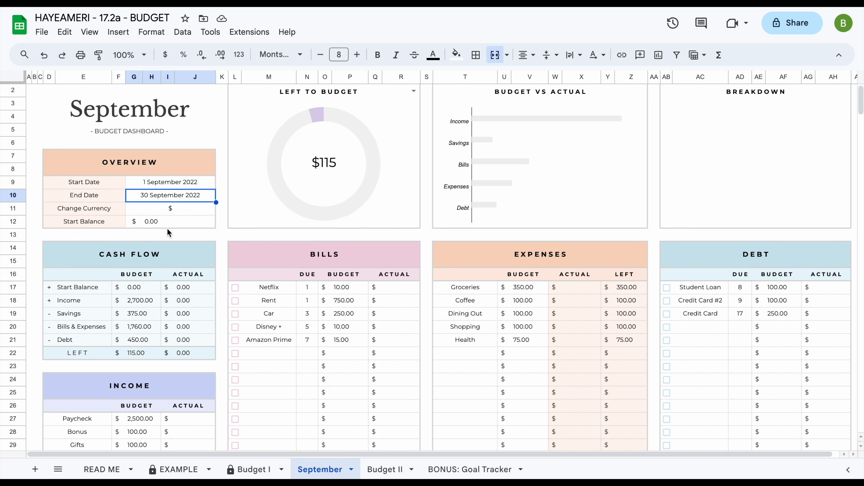
{"action": "left_click", "coordinate": [167, 221]}
{"action": "type", "text": "250"}
{"action": "key", "text": "Return"}
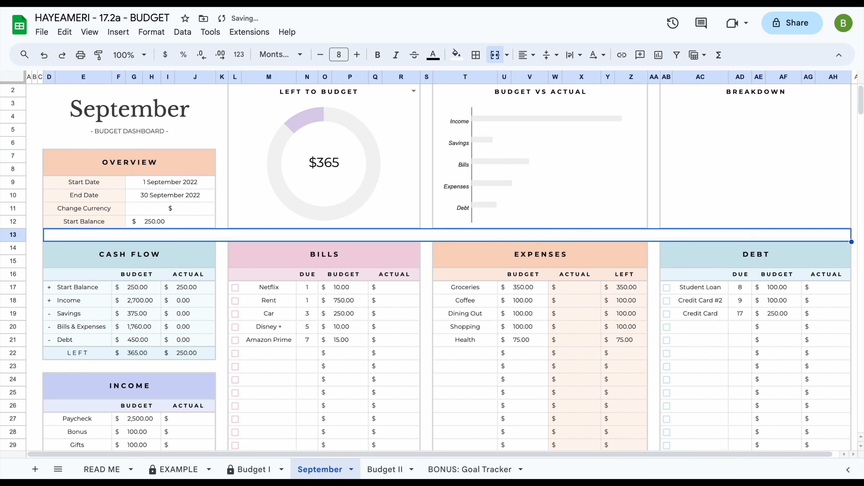
{"action": "scroll", "coordinate": [311, 287], "scroll_direction": "up", "scroll_amount": 1}
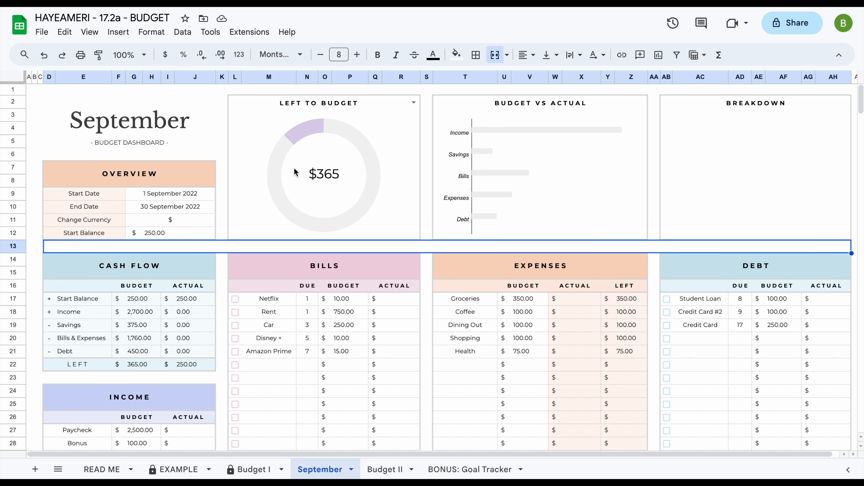
Step: Set the September debt budgets for Student Loan and Credit Card #2 to 200 each
{"action": "left_click", "coordinate": [771, 299]}
{"action": "type", "text": "200"}
{"action": "key", "text": "Return"}
{"action": "type", "text": "200"}
{"action": "key", "text": "Return"}
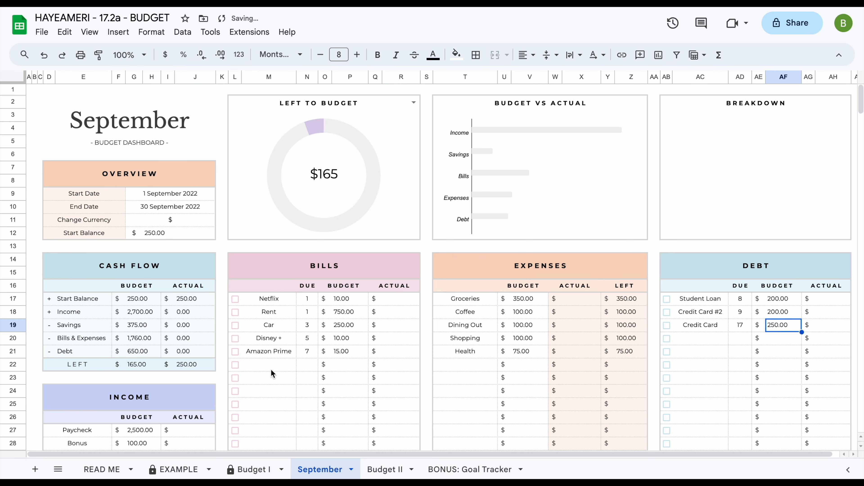
Step: Set the Wedding budget in the September Savings table to 315
{"action": "scroll", "coordinate": [143, 262], "scroll_direction": "down", "scroll_amount": 5}
{"action": "scroll", "coordinate": [140, 340], "scroll_direction": "down", "scroll_amount": 3}
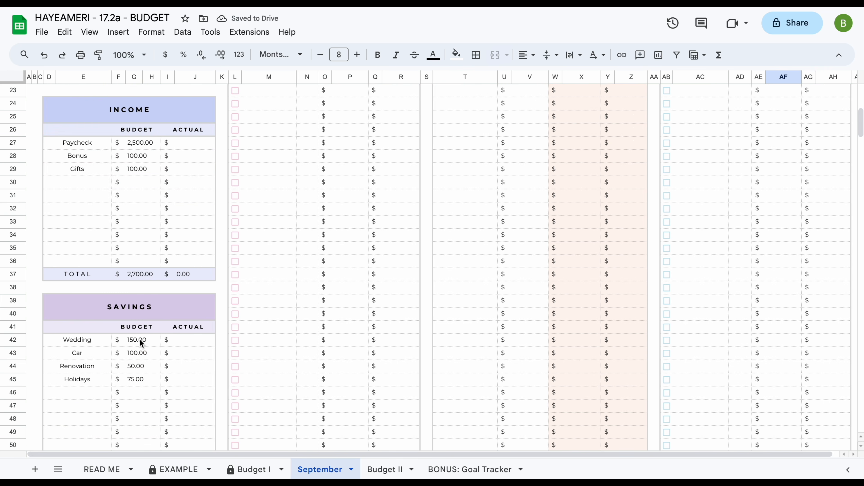
{"action": "left_click", "coordinate": [143, 342]}
{"action": "type", "text": "315"}
{"action": "key", "text": "Return"}
{"action": "scroll", "coordinate": [337, 252], "scroll_direction": "up", "scroll_amount": 8}
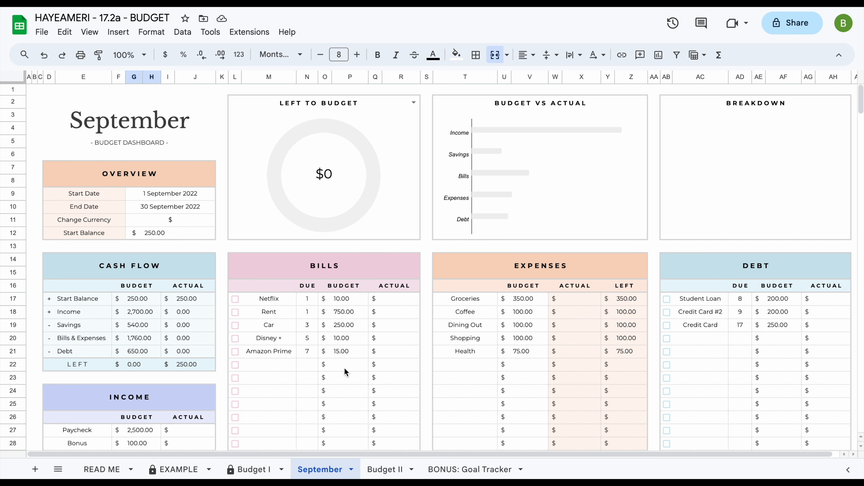
Step: Set the Amazon Prime budget in the September Bills table to 10
{"action": "left_click", "coordinate": [345, 342]}
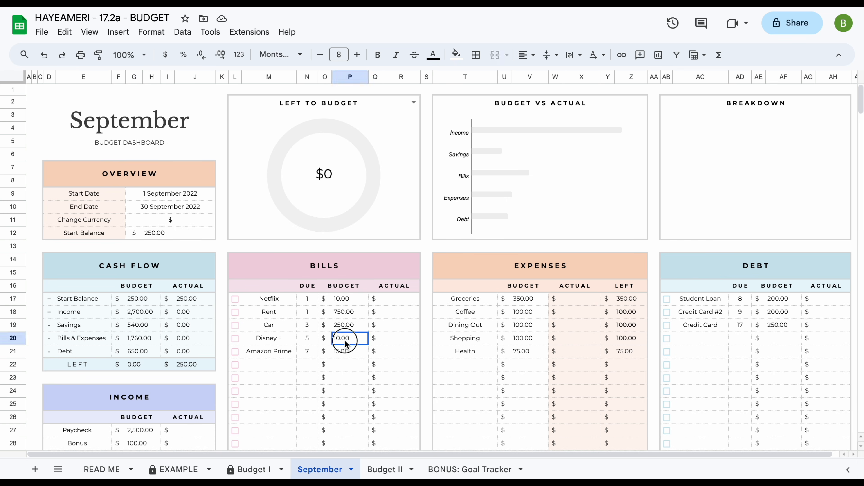
{"action": "left_click", "coordinate": [347, 354]}
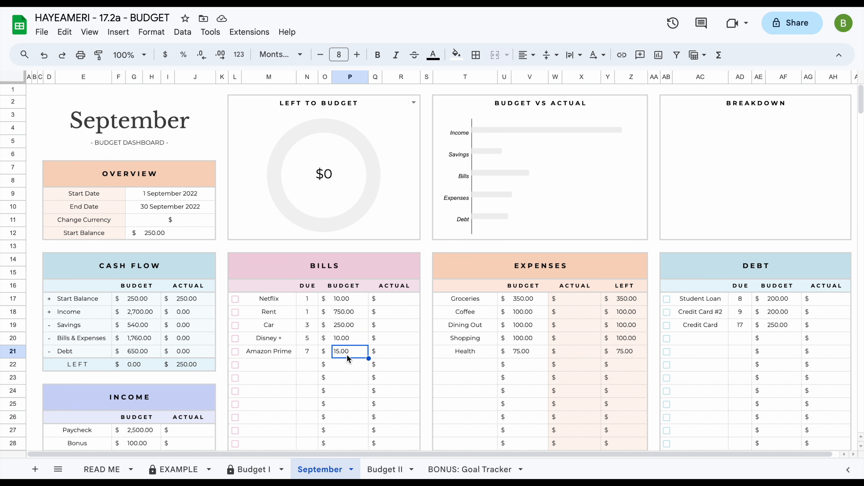
{"action": "type", "text": "10"}
{"action": "key", "text": "Return"}
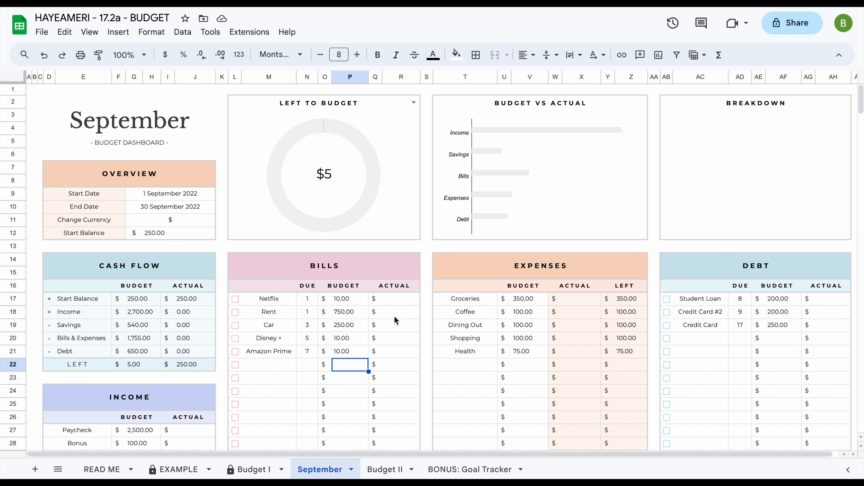
Step: Switch the September dashboard's donut chart from Left to Budget to Left to Spend
{"action": "left_click", "coordinate": [414, 103]}
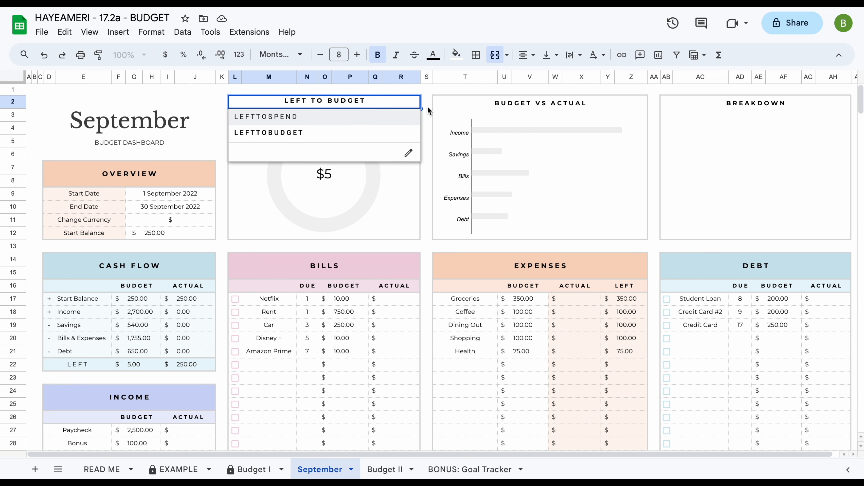
{"action": "left_click", "coordinate": [423, 106]}
{"action": "left_click", "coordinate": [413, 103]}
{"action": "left_click", "coordinate": [396, 120]}
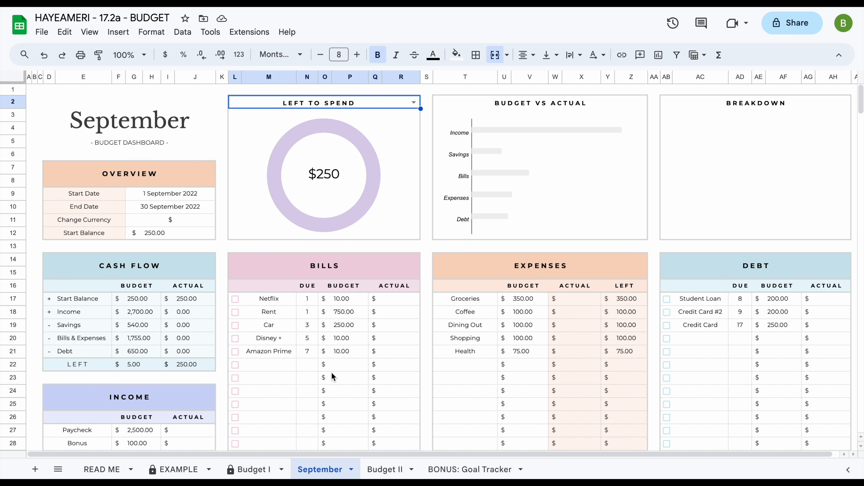
Step: Enter 2500 as the actual Paycheck amount in the September Income table
{"action": "scroll", "coordinate": [330, 371], "scroll_direction": "down", "scroll_amount": 3}
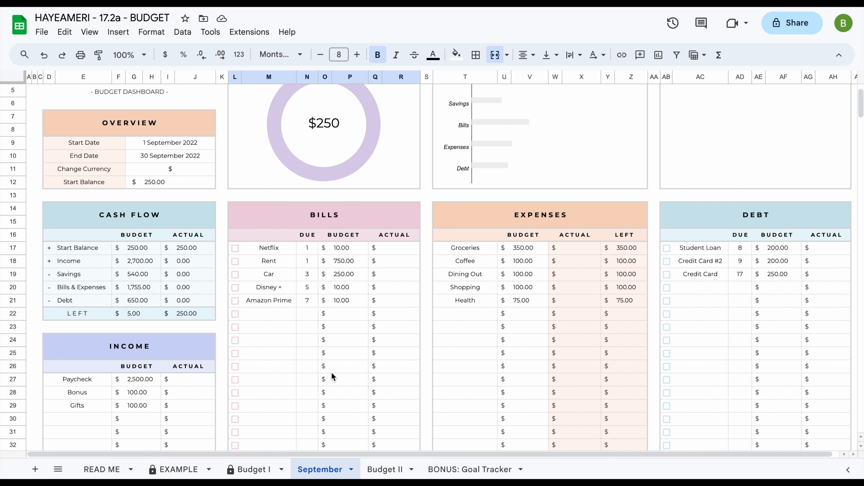
{"action": "scroll", "coordinate": [330, 371], "scroll_direction": "up", "scroll_amount": 3}
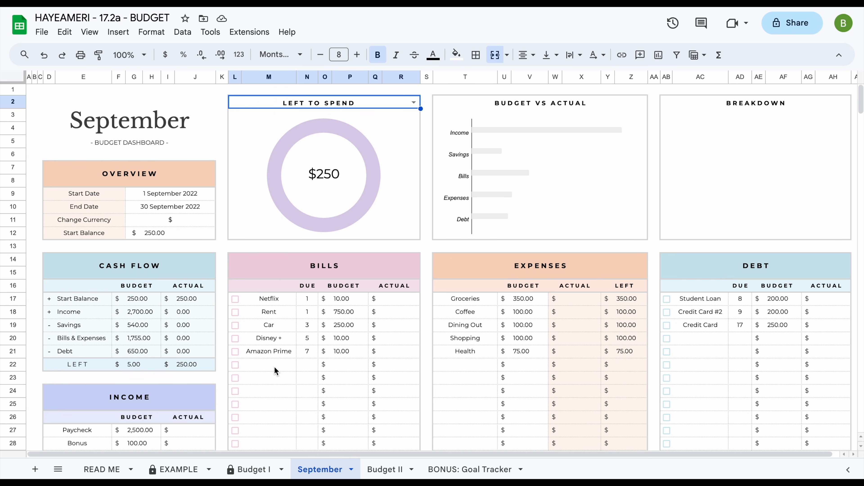
{"action": "scroll", "coordinate": [274, 366], "scroll_direction": "down", "scroll_amount": 3}
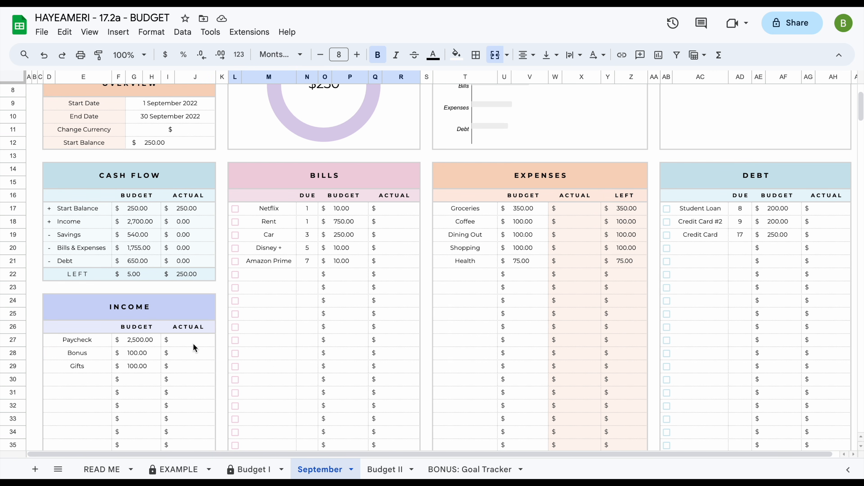
{"action": "scroll", "coordinate": [276, 418], "scroll_direction": "down", "scroll_amount": 7}
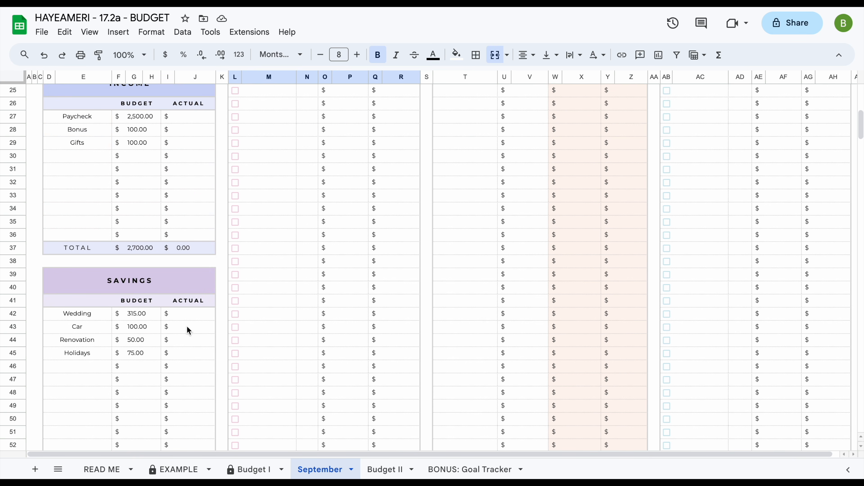
{"action": "scroll", "coordinate": [194, 321], "scroll_direction": "up", "scroll_amount": 10}
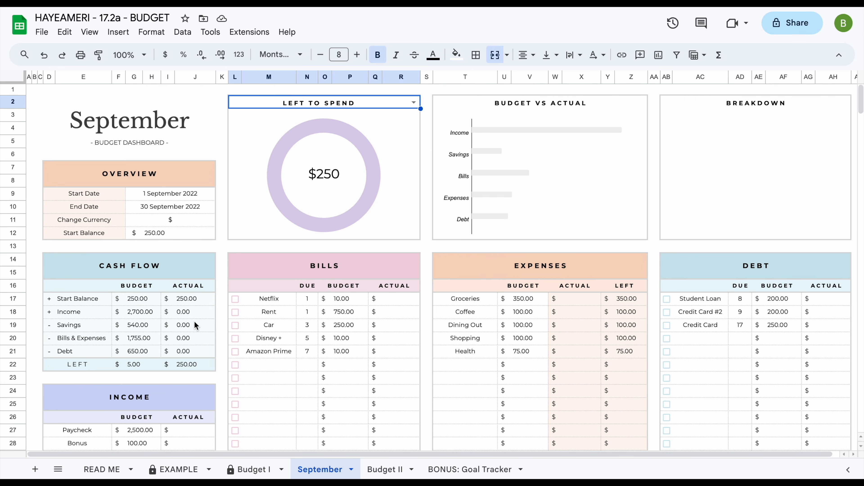
{"action": "scroll", "coordinate": [194, 325], "scroll_direction": "down", "scroll_amount": 2}
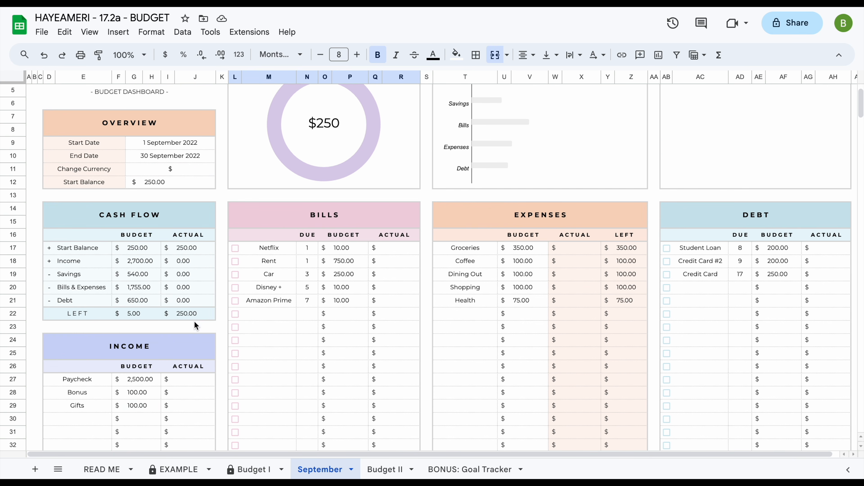
{"action": "left_click", "coordinate": [192, 384]}
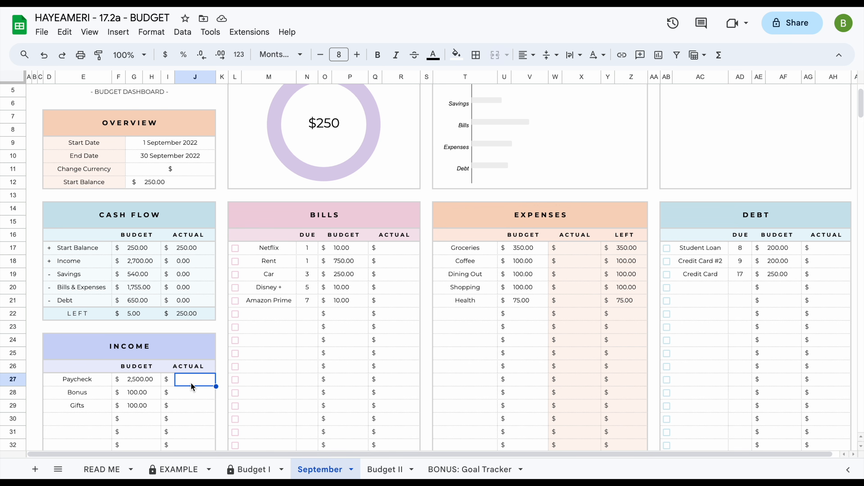
{"action": "type", "text": "2500"}
{"action": "key", "text": "Return"}
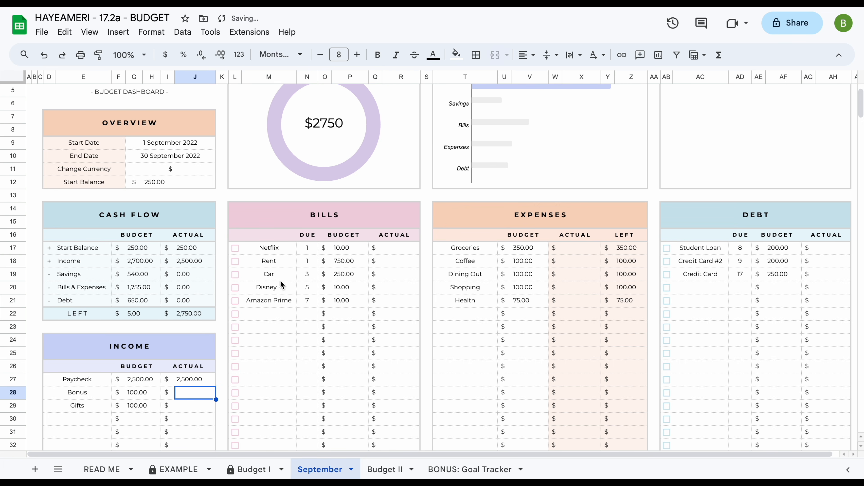
Step: Tick off the Netflix and Rent bills and enter their actual amounts as 10 and 750
{"action": "left_click", "coordinate": [232, 248]}
{"action": "left_click", "coordinate": [234, 261]}
{"action": "left_click", "coordinate": [396, 248]}
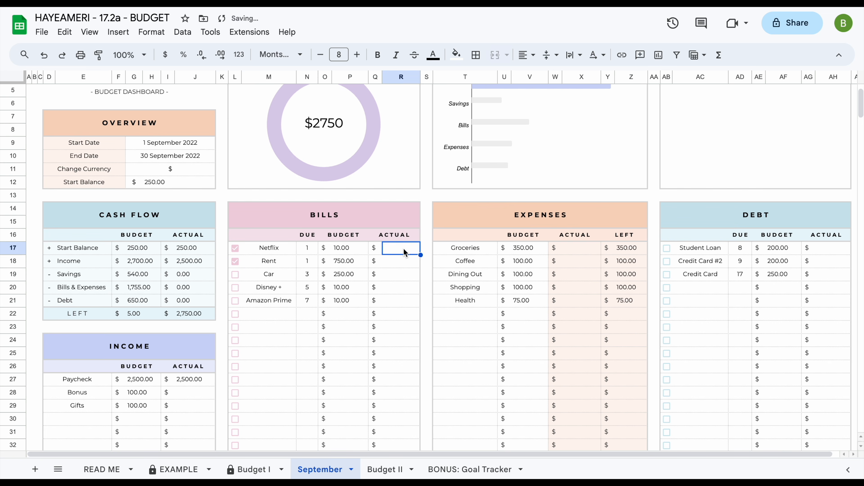
{"action": "type", "text": "10"}
{"action": "key", "text": "Return"}
{"action": "type", "text": "750"}
{"action": "key", "text": "Return"}
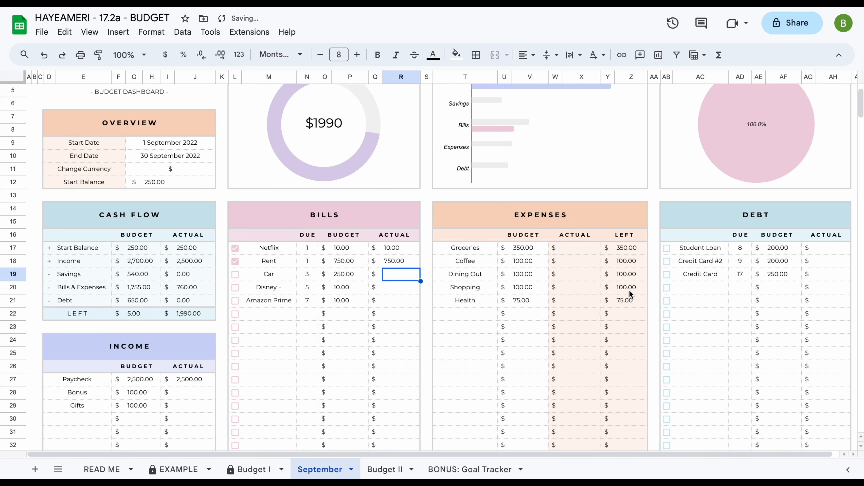
Step: Tick off Student Loan in the Debt table and enter 200 as its actual amount
{"action": "left_click", "coordinate": [666, 248]}
{"action": "left_click", "coordinate": [839, 252]}
{"action": "type", "text": "200"}
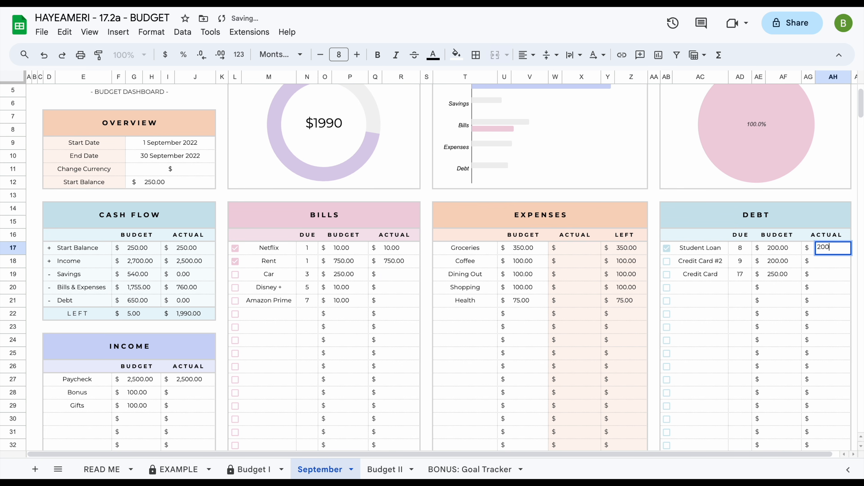
{"action": "key", "text": "Return"}
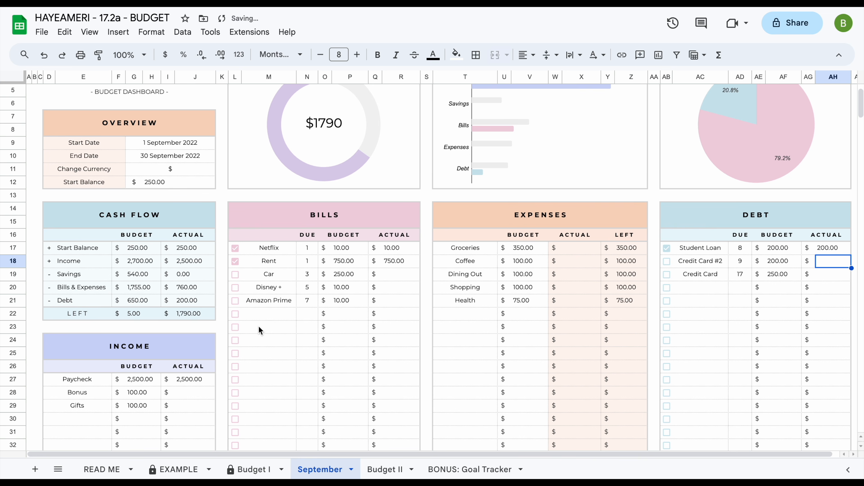
Step: Log a 100 Groceries expense dated 1 September 2023 in the first row of the Expense Tracker
{"action": "scroll", "coordinate": [258, 329], "scroll_direction": "up", "scroll_amount": 2}
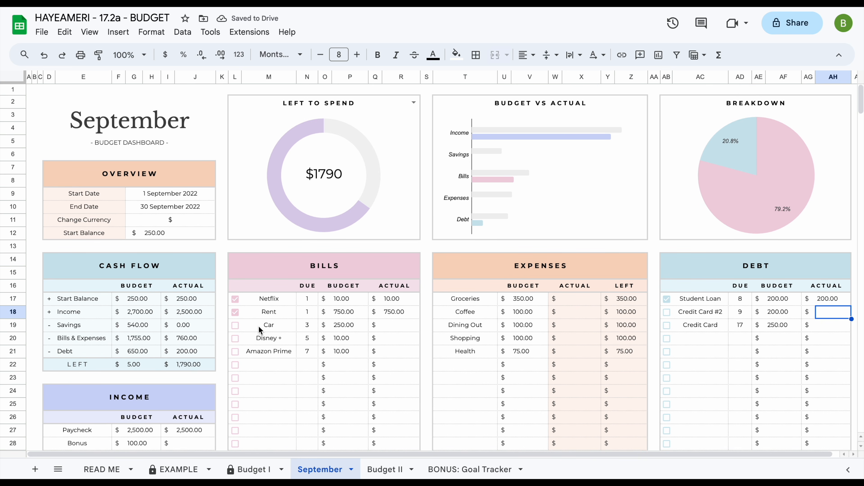
{"action": "scroll", "coordinate": [274, 358], "scroll_direction": "down", "scroll_amount": 15}
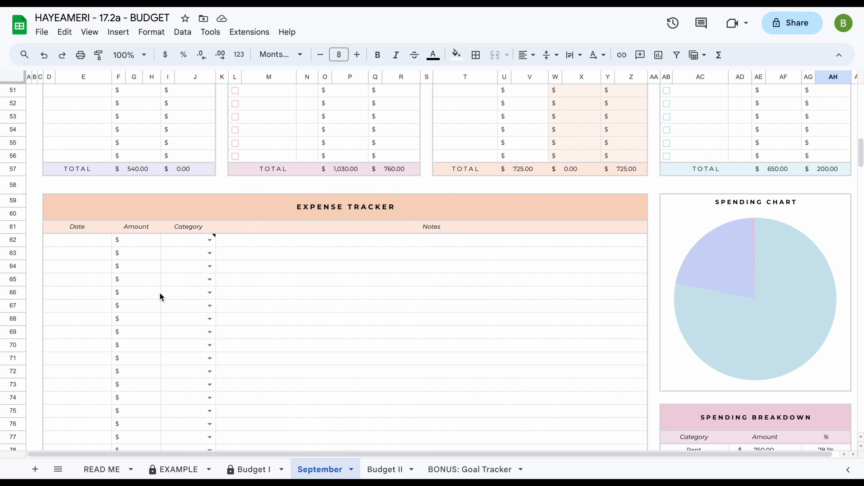
{"action": "left_click", "coordinate": [98, 243]}
{"action": "type", "text": "1/9/2023"}
{"action": "key", "text": "Return"}
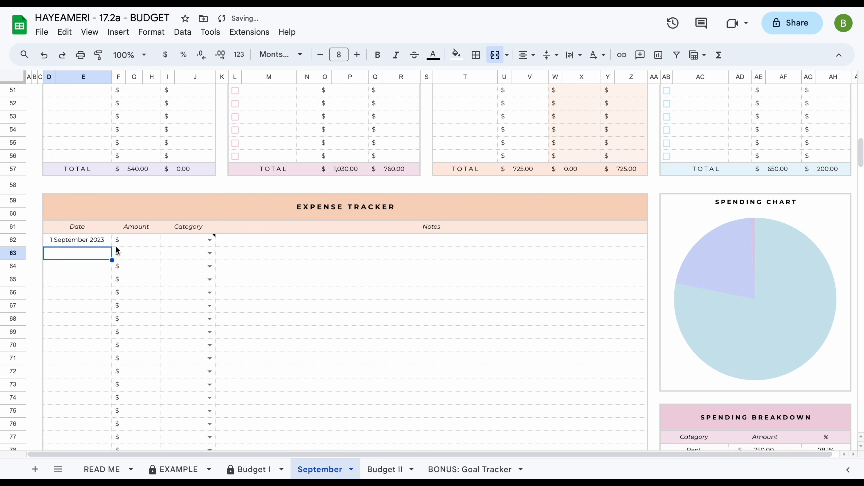
{"action": "left_click", "coordinate": [150, 244]}
{"action": "type", "text": "100"}
{"action": "key", "text": "Return"}
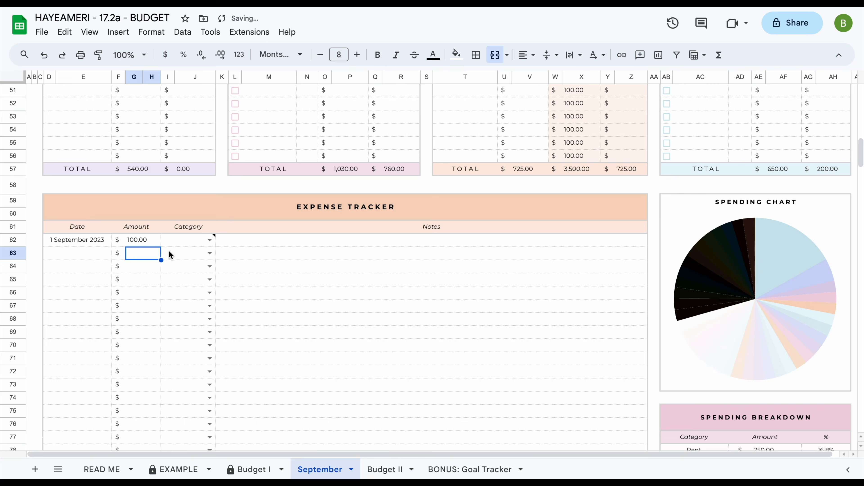
{"action": "left_click", "coordinate": [209, 239]}
{"action": "left_click", "coordinate": [181, 255]}
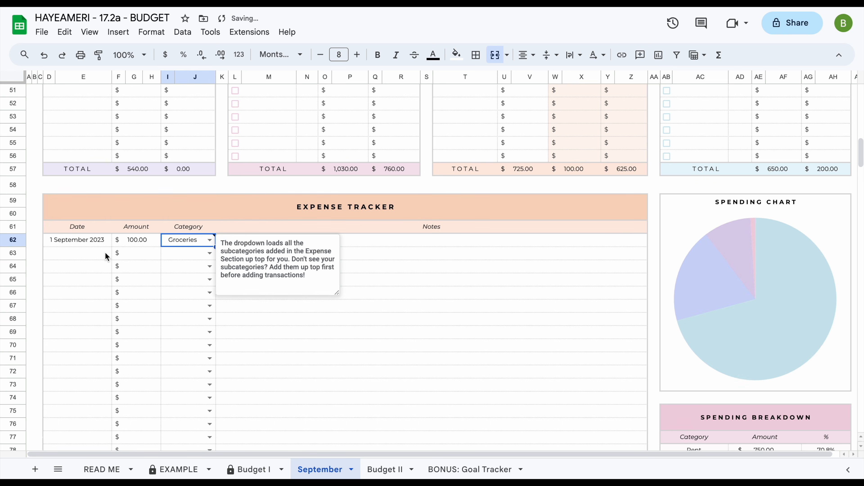
Step: Log a 10 Coffee expense dated 1 September 2023 in the second row of the Expense Tracker
{"action": "left_click", "coordinate": [106, 253]}
{"action": "type", "text": "1 s"}
{"action": "key", "text": "Return"}
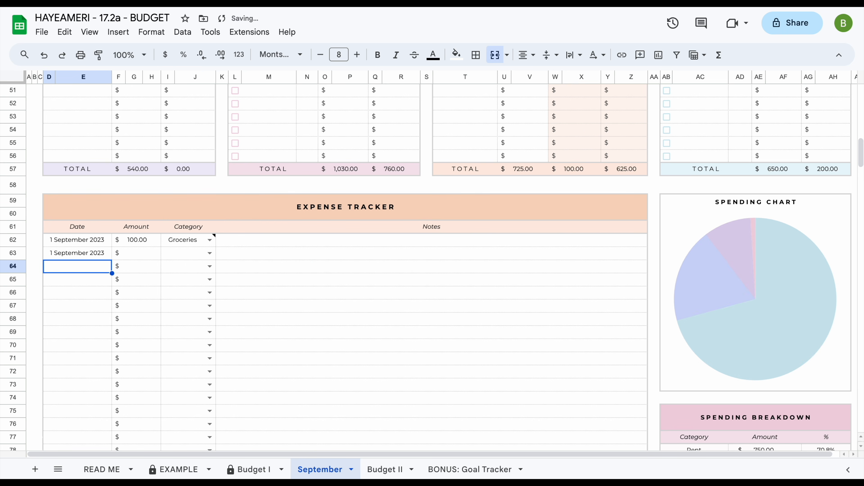
{"action": "left_click", "coordinate": [140, 259]}
{"action": "type", "text": "10"}
{"action": "key", "text": "Return"}
{"action": "left_click", "coordinate": [209, 253]}
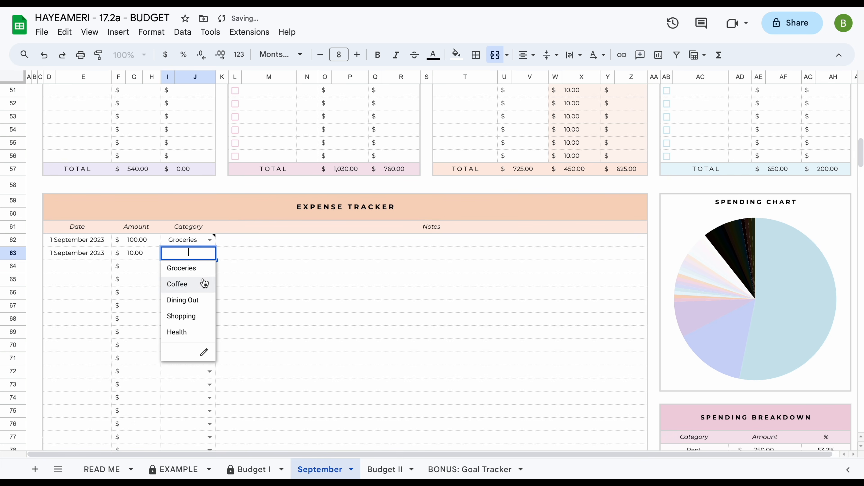
{"action": "left_click", "coordinate": [201, 283]}
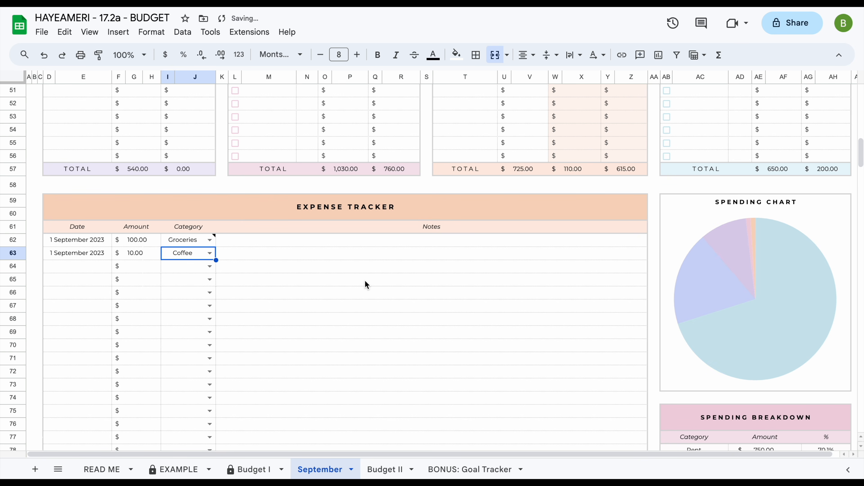
Step: Review how the logged expenses feed the September dashboard charts, Cash Flow, Expenses table and Spending Breakdown
{"action": "scroll", "coordinate": [365, 279], "scroll_direction": "up", "scroll_amount": 15}
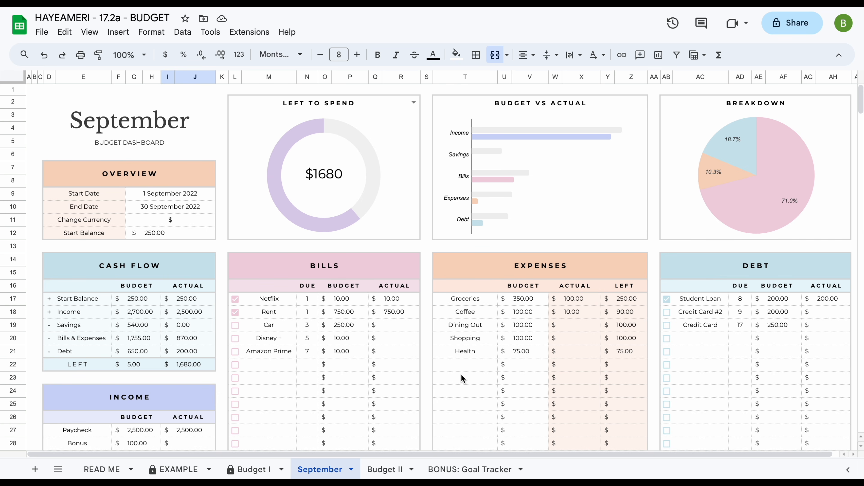
{"action": "scroll", "coordinate": [461, 373], "scroll_direction": "down", "scroll_amount": 18}
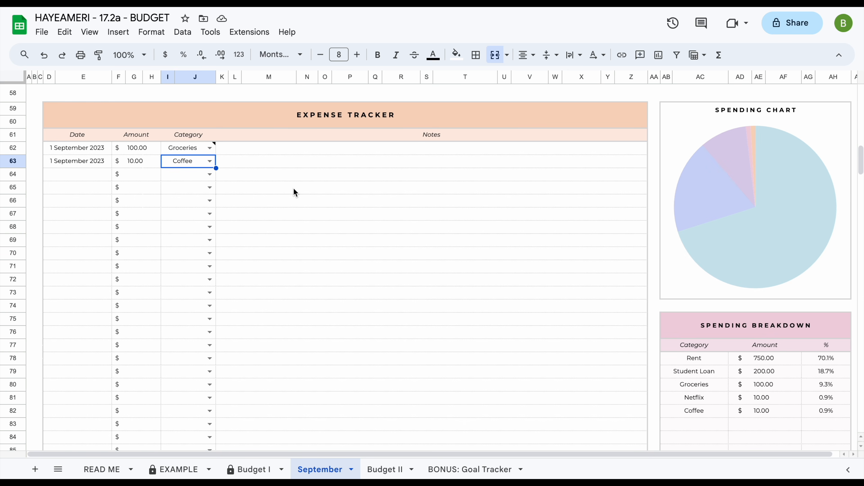
{"action": "scroll", "coordinate": [293, 192], "scroll_direction": "up", "scroll_amount": 15}
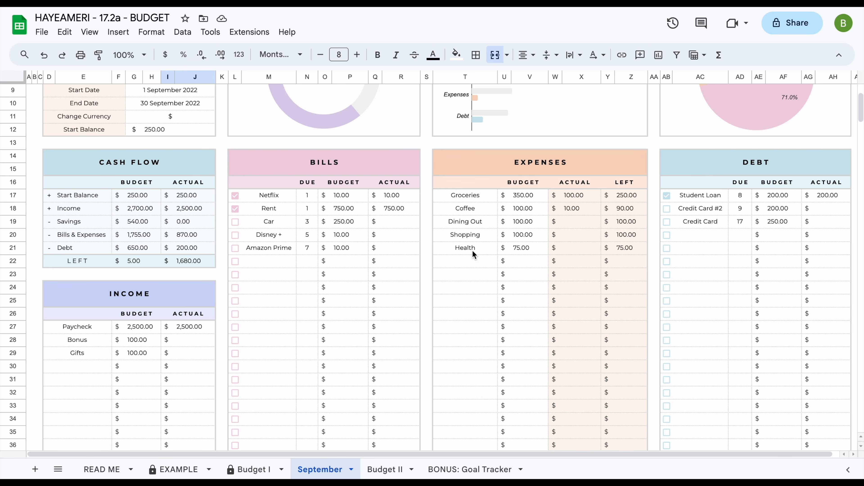
{"action": "left_click", "coordinate": [471, 270]}
{"action": "scroll", "coordinate": [442, 315], "scroll_direction": "down", "scroll_amount": 12}
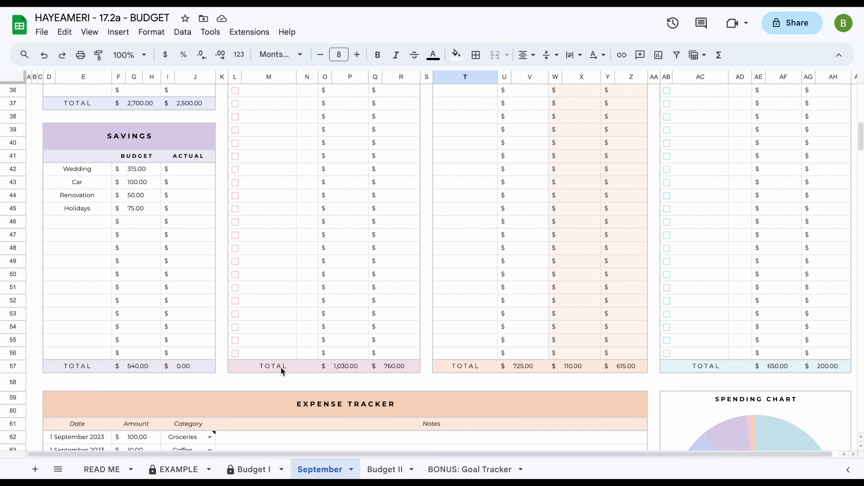
{"action": "left_click", "coordinate": [209, 318]}
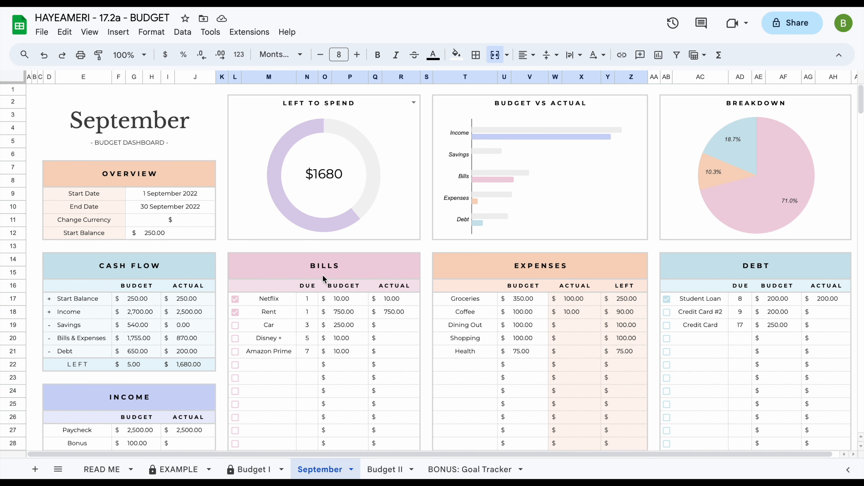
{"action": "scroll", "coordinate": [300, 373], "scroll_direction": "down", "scroll_amount": 2}
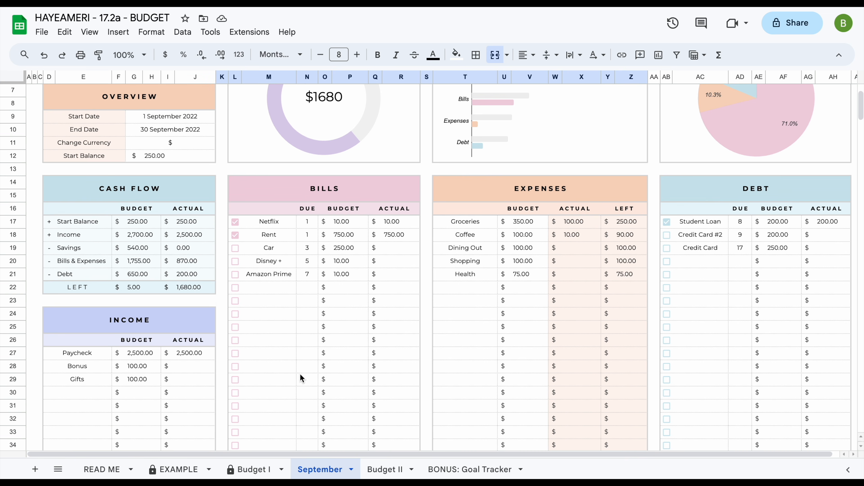
{"action": "scroll", "coordinate": [201, 358], "scroll_direction": "down", "scroll_amount": 2}
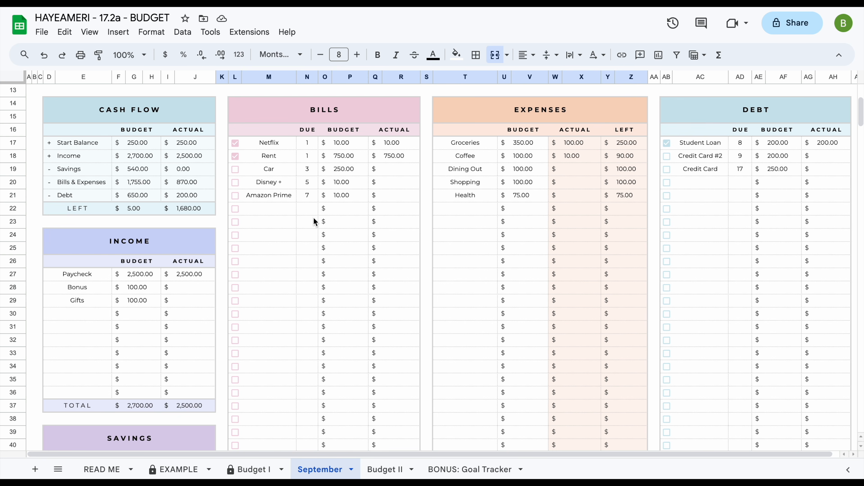
{"action": "scroll", "coordinate": [389, 206], "scroll_direction": "up", "scroll_amount": 1}
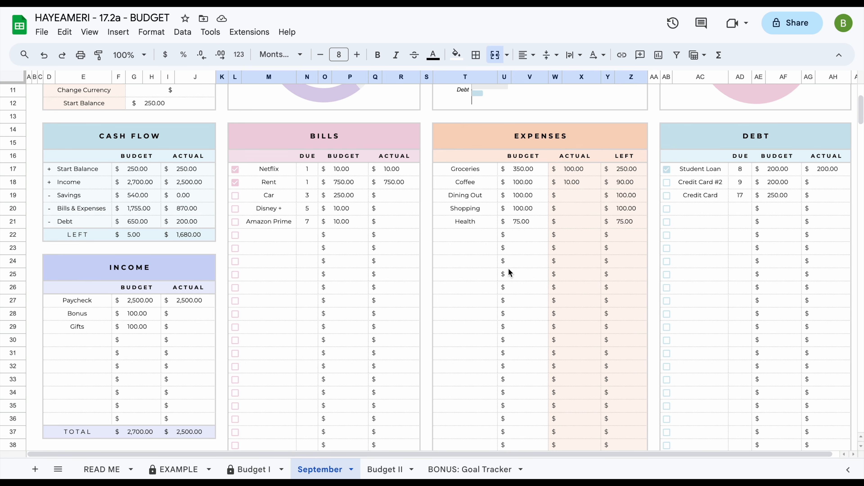
{"action": "scroll", "coordinate": [487, 292], "scroll_direction": "down", "scroll_amount": 8}
{"action": "scroll", "coordinate": [486, 292], "scroll_direction": "up", "scroll_amount": 9}
{"action": "scroll", "coordinate": [487, 296], "scroll_direction": "up", "scroll_amount": 1}
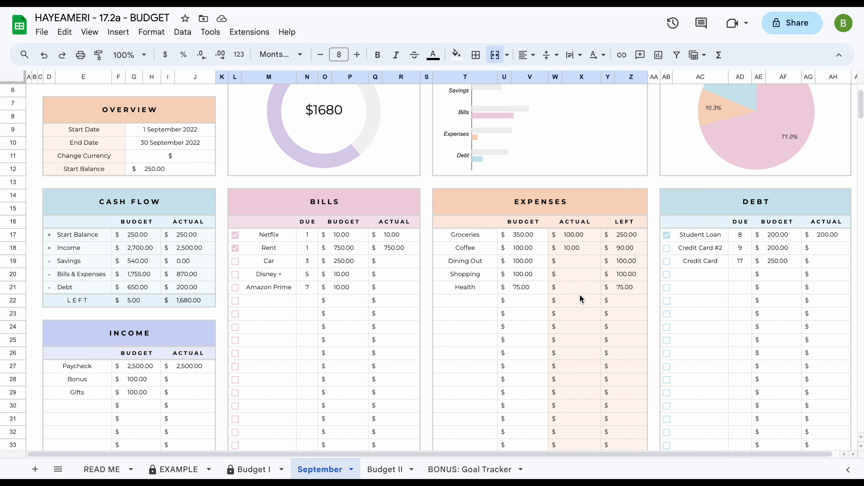
{"action": "scroll", "coordinate": [401, 347], "scroll_direction": "up", "scroll_amount": 2}
{"action": "scroll", "coordinate": [400, 347], "scroll_direction": "down", "scroll_amount": 3}
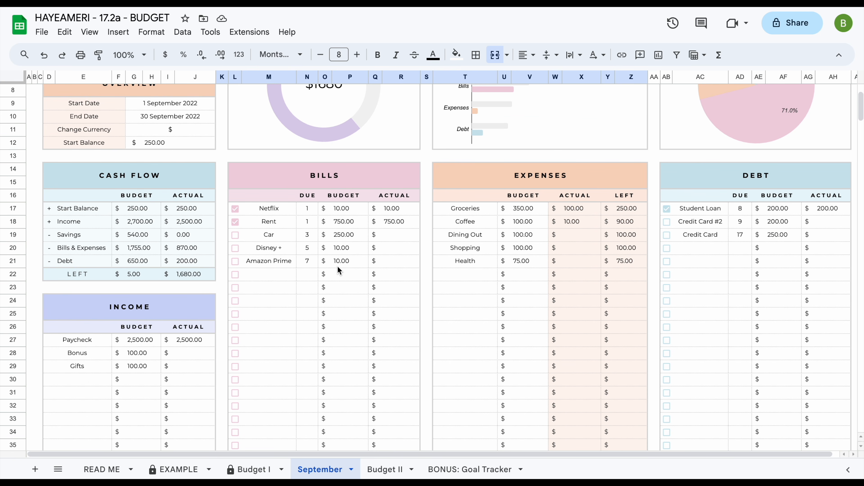
Step: Examine the Left to Spend chart's display options and the budgeted and actual Left amounts in the September Cash Flow table
{"action": "scroll", "coordinate": [389, 243], "scroll_direction": "up", "scroll_amount": 3}
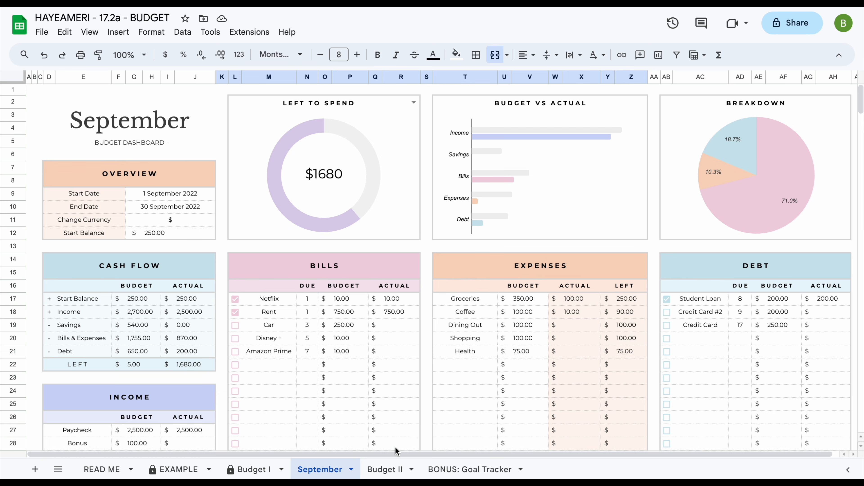
{"action": "scroll", "coordinate": [392, 384], "scroll_direction": "down", "scroll_amount": 3}
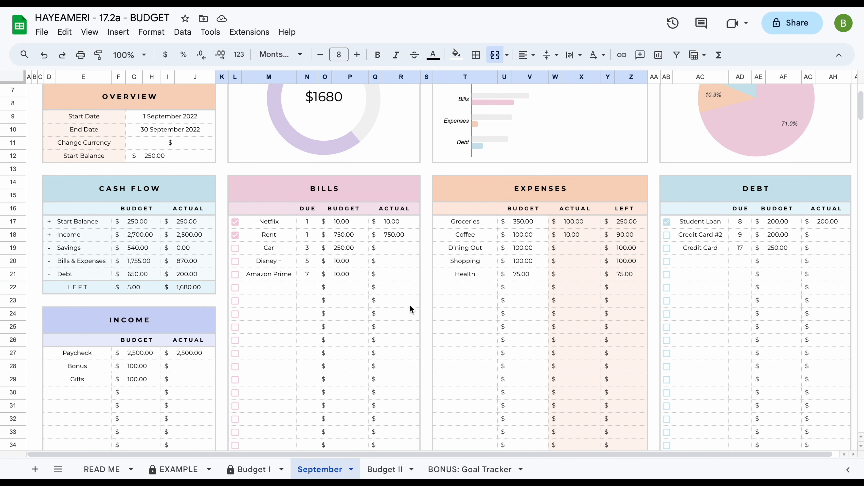
{"action": "scroll", "coordinate": [408, 300], "scroll_direction": "up", "scroll_amount": 3}
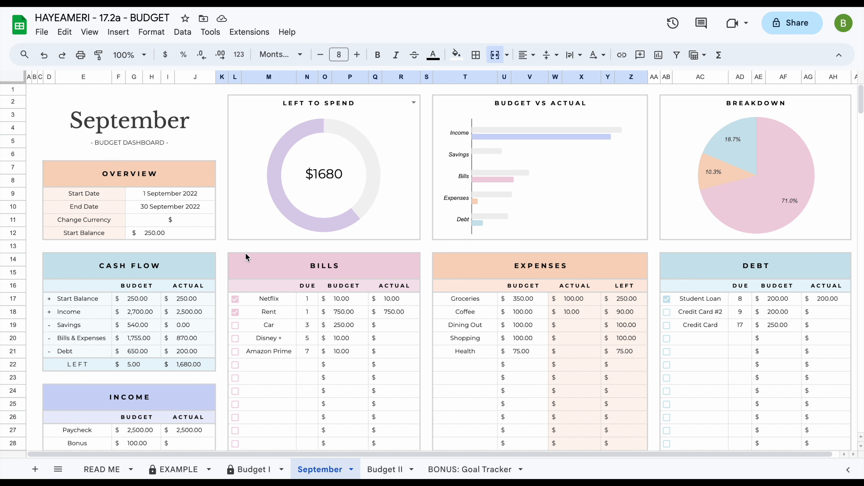
{"action": "left_click", "coordinate": [413, 102]}
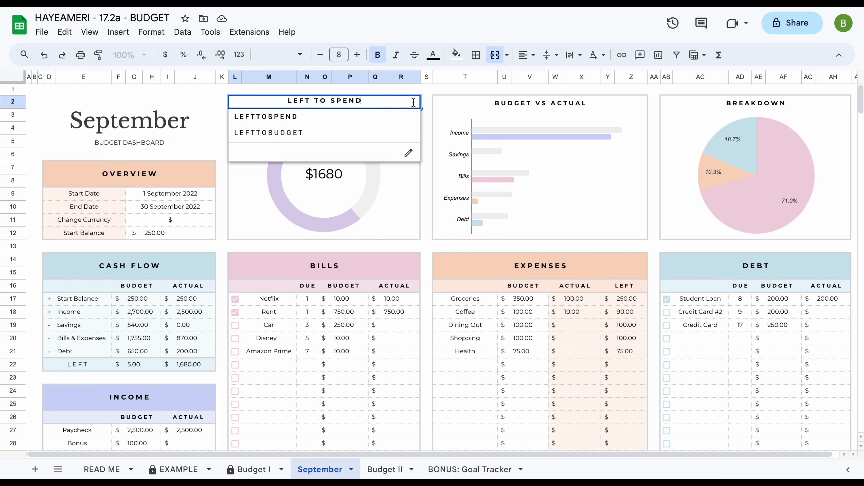
{"action": "left_click", "coordinate": [431, 131]}
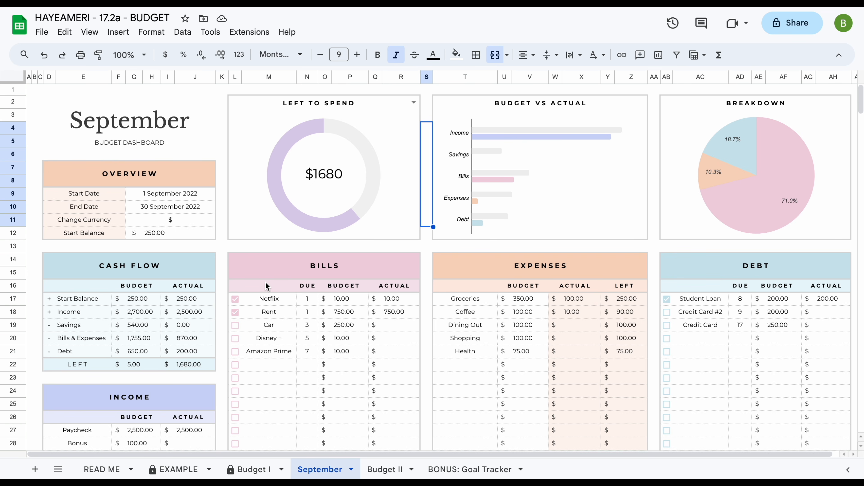
{"action": "left_click", "coordinate": [203, 364]}
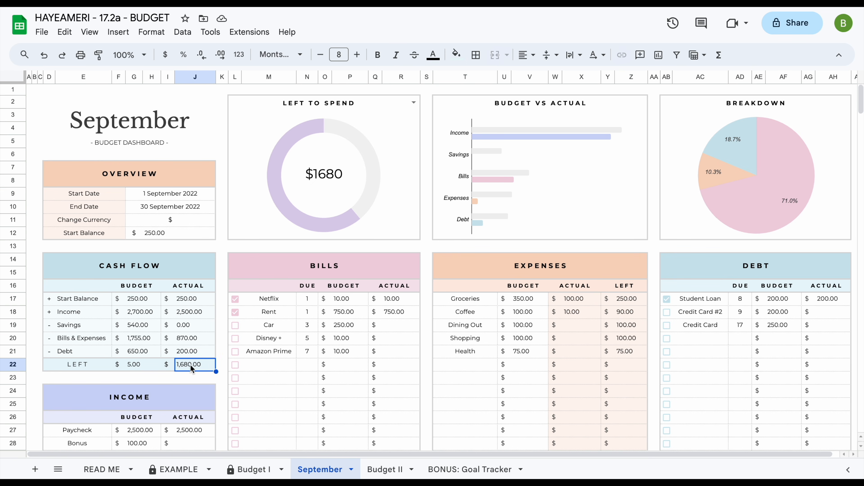
{"action": "left_click", "coordinate": [139, 365]}
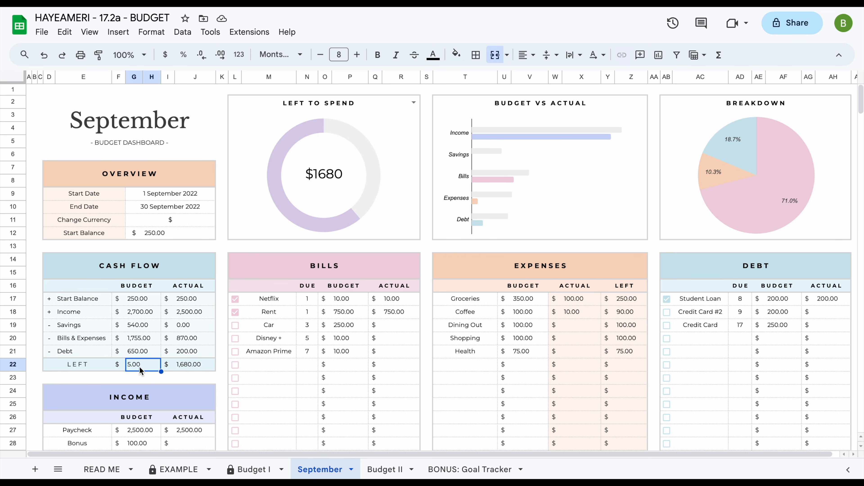
{"action": "left_click", "coordinate": [195, 368]}
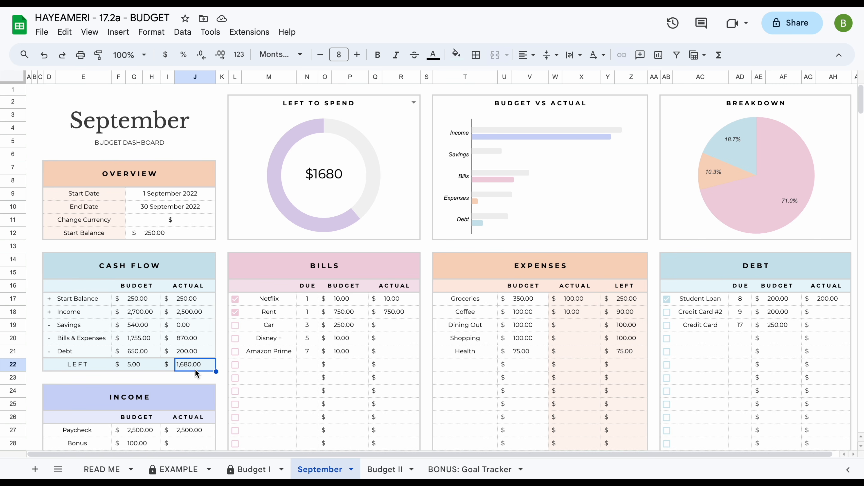
Step: Inspect the category bars in the Budget vs Actual chart and the Bills and Debt slices in the Breakdown pie chart
{"action": "left_click", "coordinate": [521, 165]}
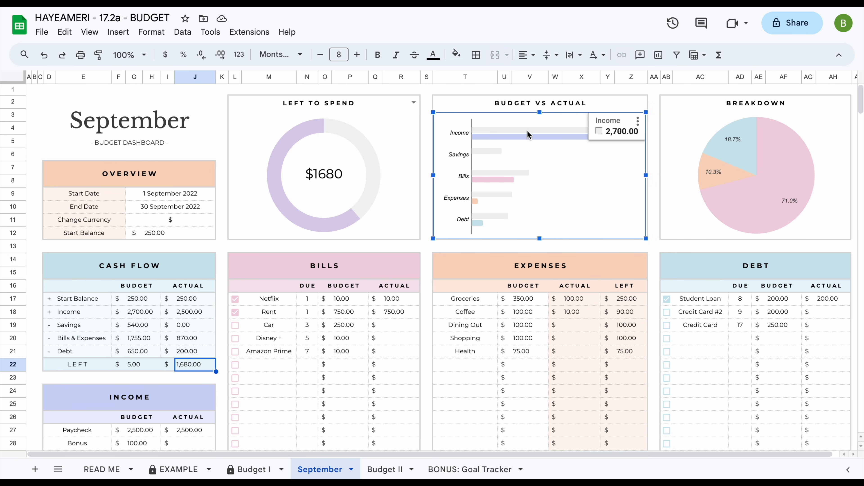
{"action": "mouse_move", "coordinate": [499, 173]}
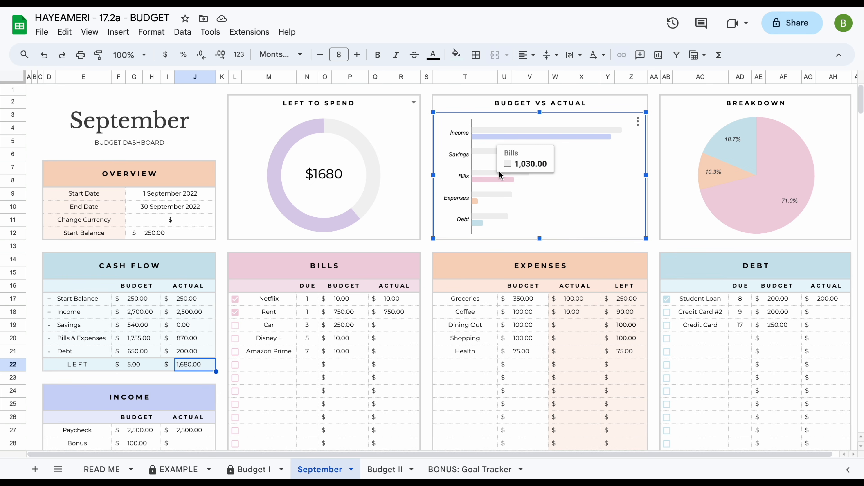
{"action": "mouse_move", "coordinate": [516, 135]}
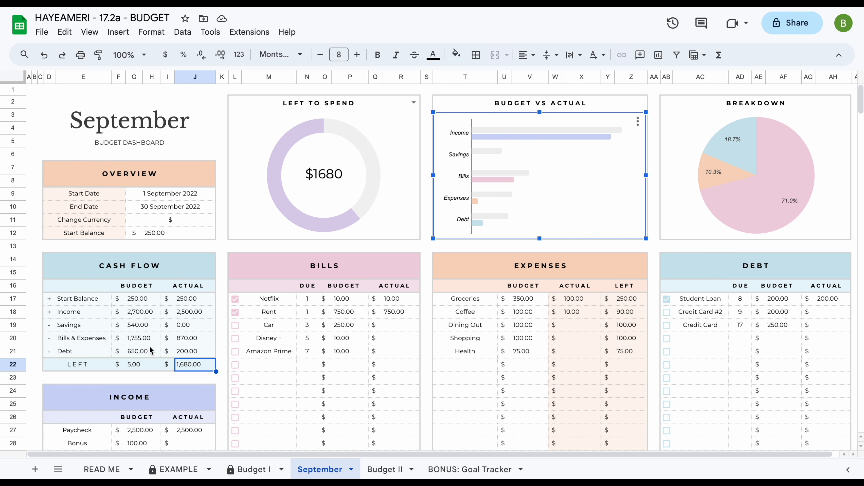
{"action": "left_click", "coordinate": [720, 227]}
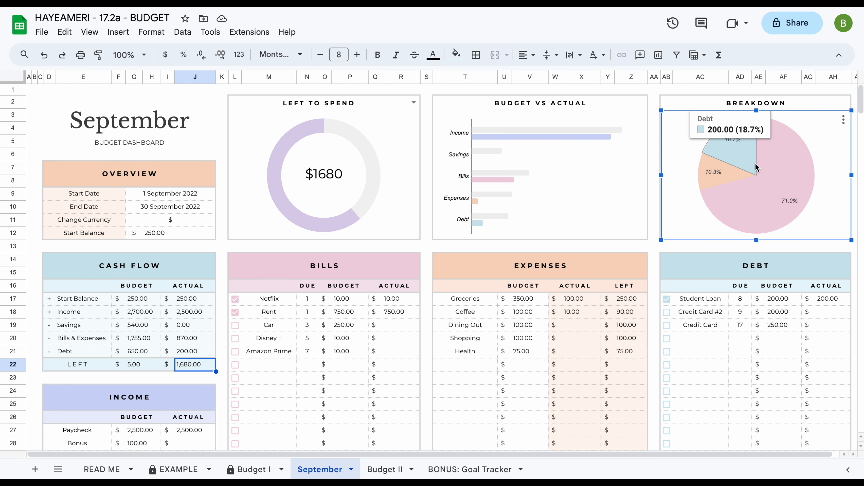
{"action": "mouse_move", "coordinate": [759, 167]}
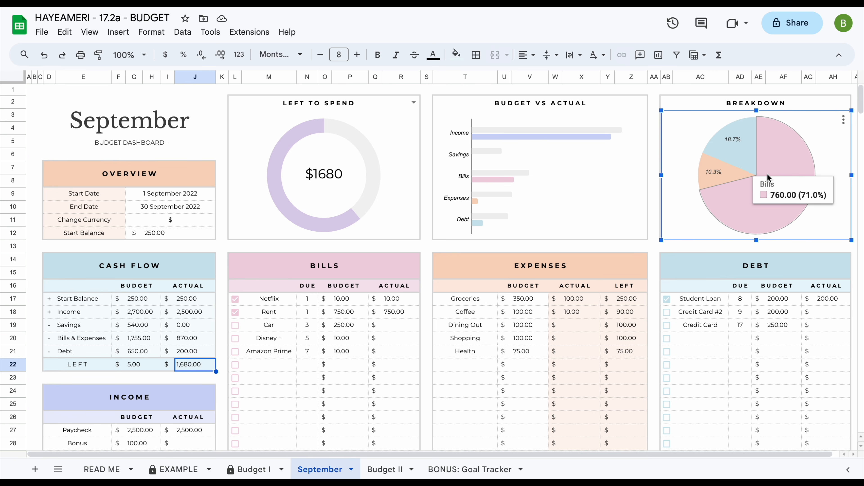
{"action": "mouse_move", "coordinate": [743, 144]}
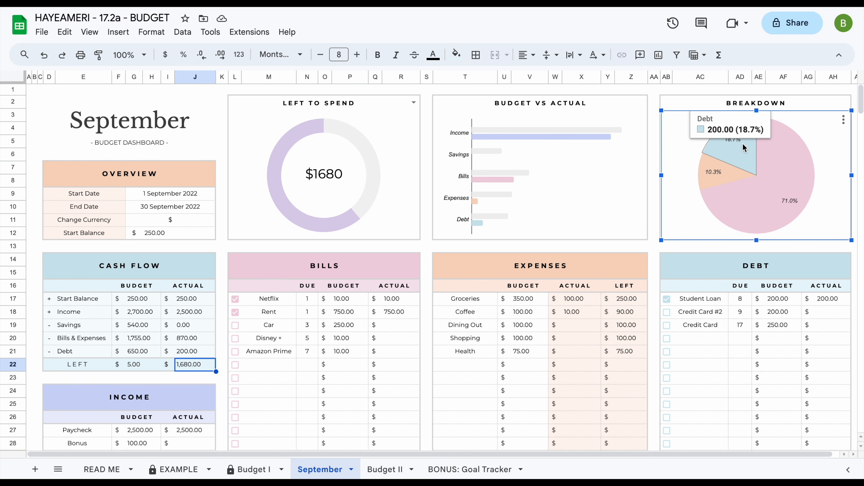
{"action": "left_click", "coordinate": [663, 244]}
Step: Review the Spending Chart and Spending Breakdown beside the Expense Tracker against the budget tables above
{"action": "scroll", "coordinate": [609, 313], "scroll_direction": "down", "scroll_amount": 5}
{"action": "scroll", "coordinate": [608, 312], "scroll_direction": "down", "scroll_amount": 10}
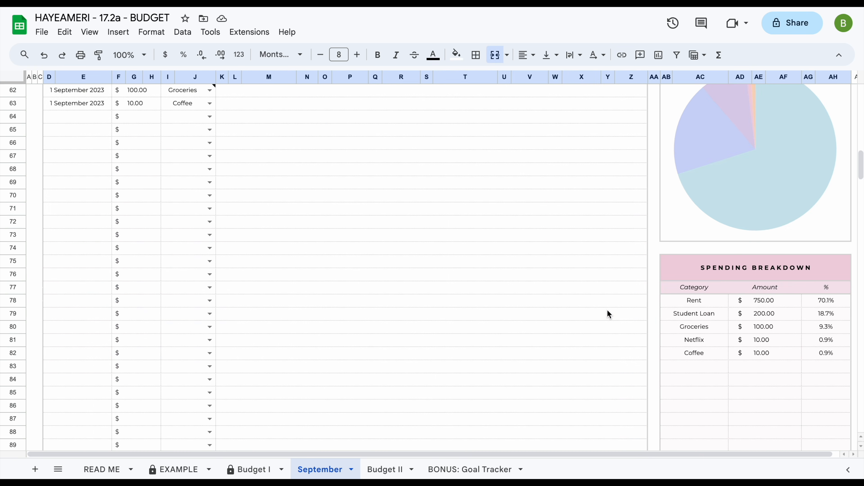
{"action": "scroll", "coordinate": [608, 313], "scroll_direction": "up", "scroll_amount": 2}
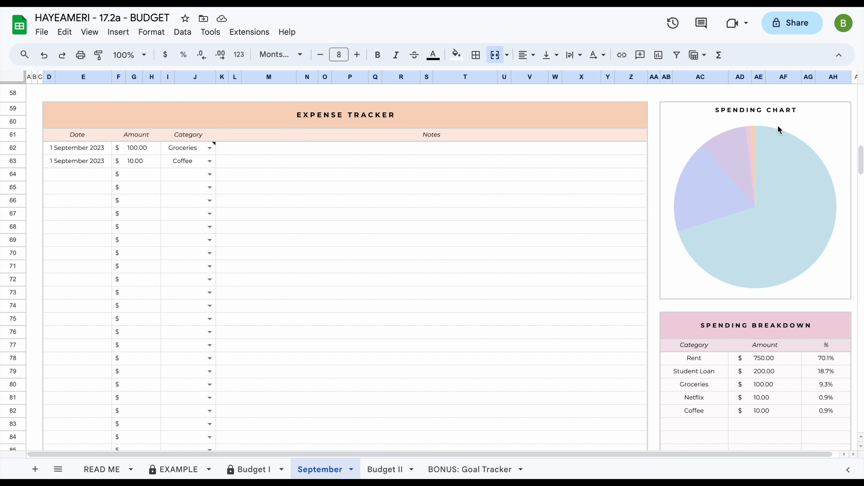
{"action": "scroll", "coordinate": [746, 347], "scroll_direction": "down", "scroll_amount": 2}
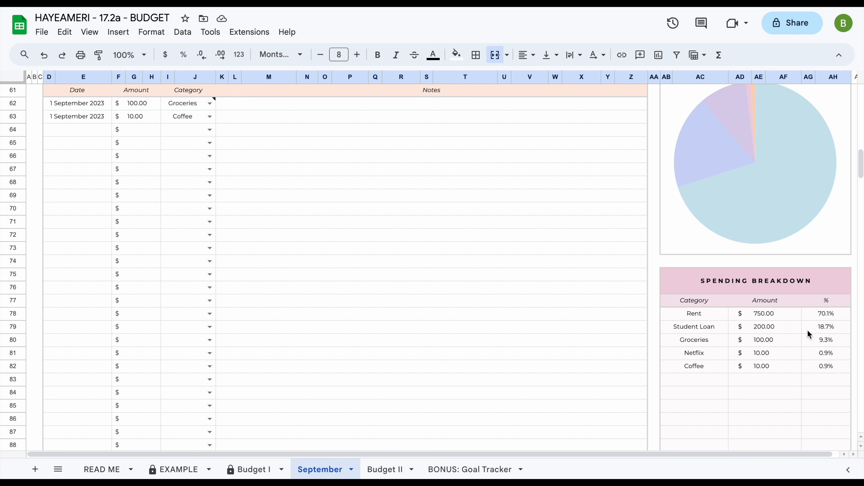
{"action": "scroll", "coordinate": [594, 300], "scroll_direction": "up", "scroll_amount": 10}
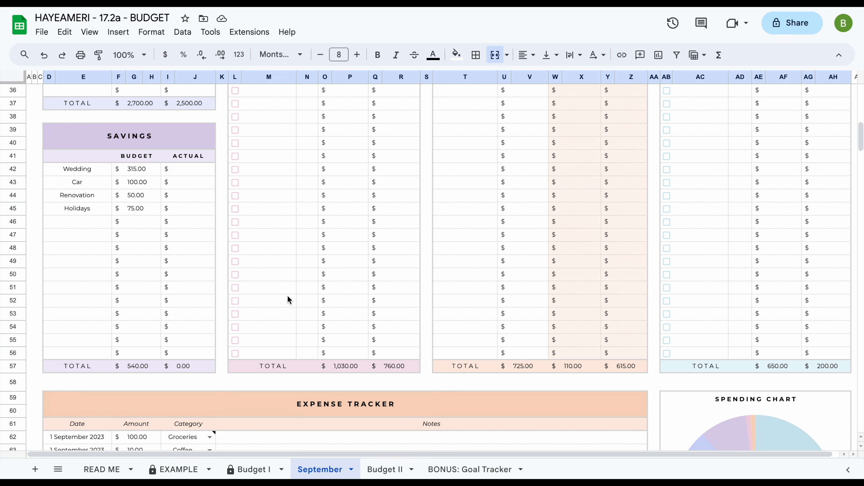
{"action": "scroll", "coordinate": [230, 375], "scroll_direction": "down", "scroll_amount": 10}
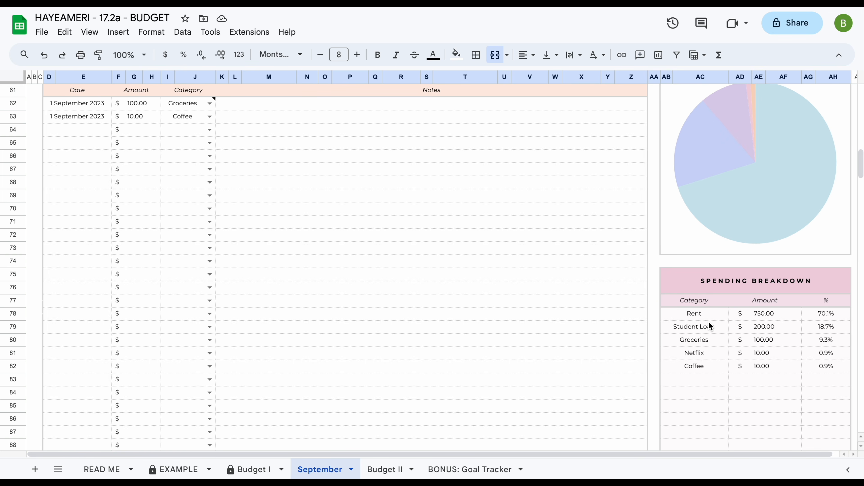
{"action": "scroll", "coordinate": [709, 323], "scroll_direction": "up", "scroll_amount": 15}
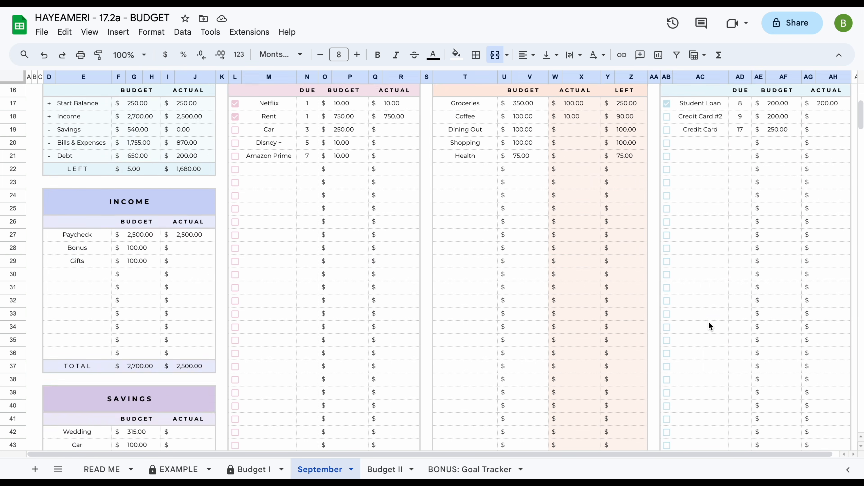
{"action": "scroll", "coordinate": [435, 350], "scroll_direction": "up", "scroll_amount": 2}
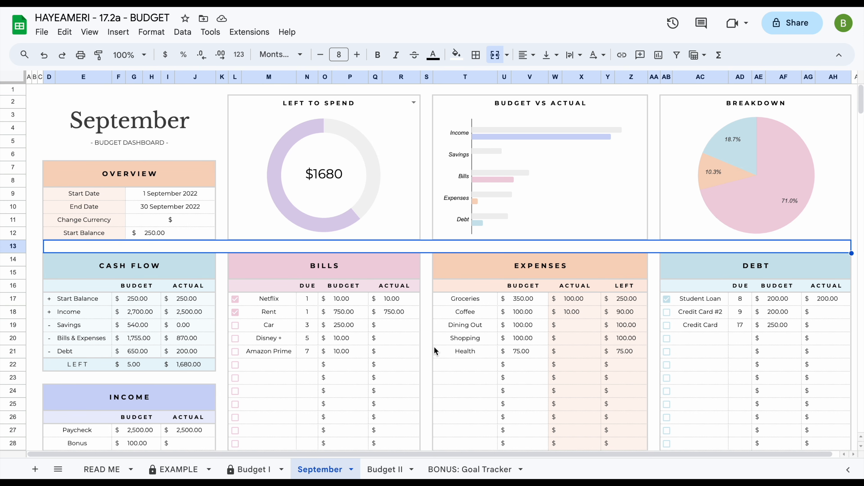
Step: Hide the unused rows 46 to 56 in the September sheet's budget tables
{"action": "scroll", "coordinate": [434, 347], "scroll_direction": "down", "scroll_amount": 8}
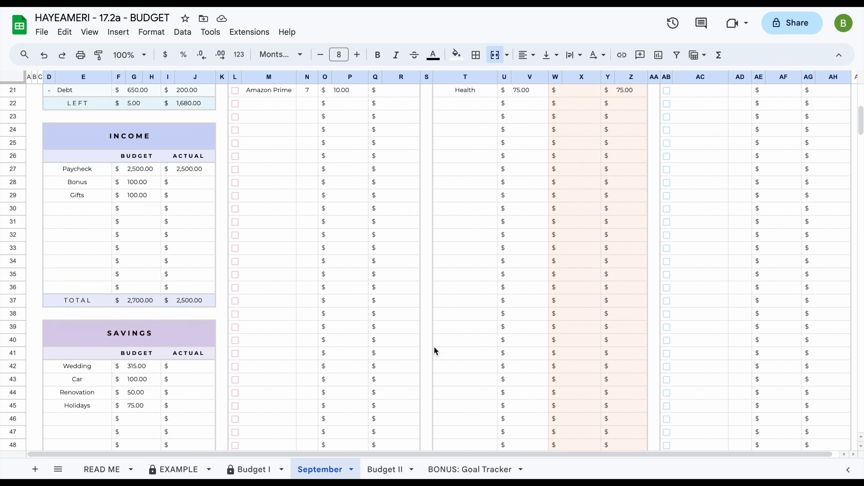
{"action": "scroll", "coordinate": [434, 346], "scroll_direction": "up", "scroll_amount": 6}
{"action": "scroll", "coordinate": [413, 265], "scroll_direction": "down", "scroll_amount": 10}
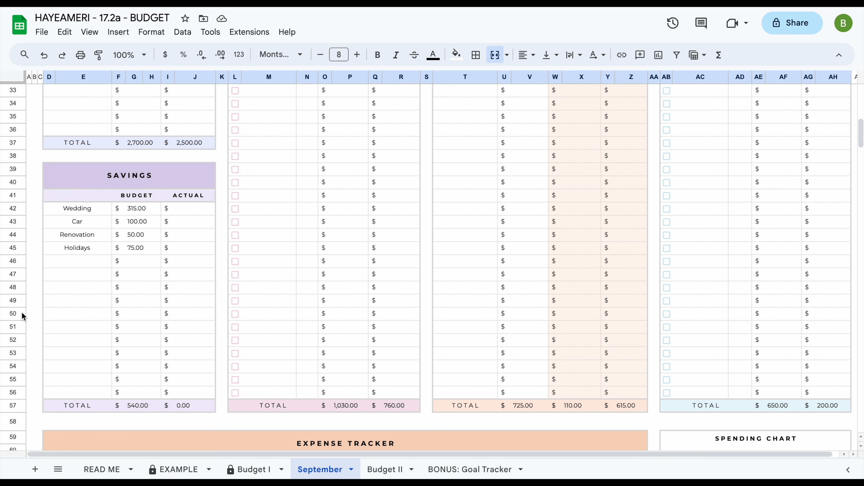
{"action": "left_click", "coordinate": [13, 261]}
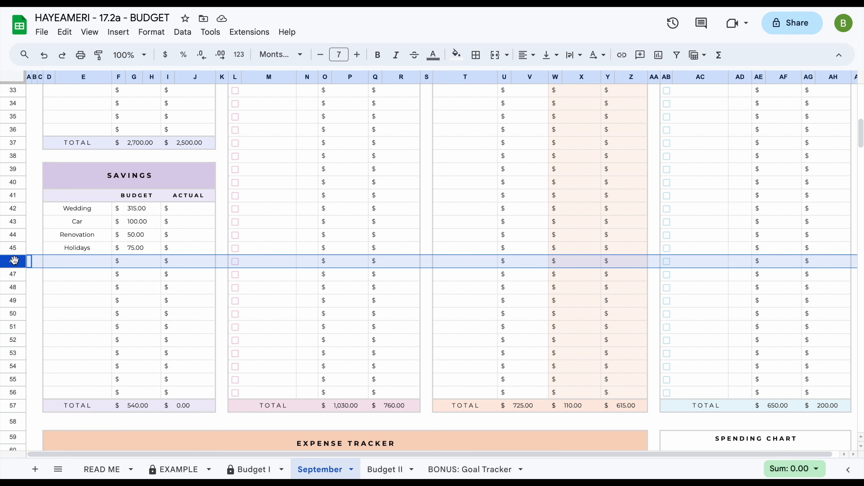
{"action": "left_click", "coordinate": [18, 392], "text": "shift"}
{"action": "right_click", "coordinate": [16, 307]}
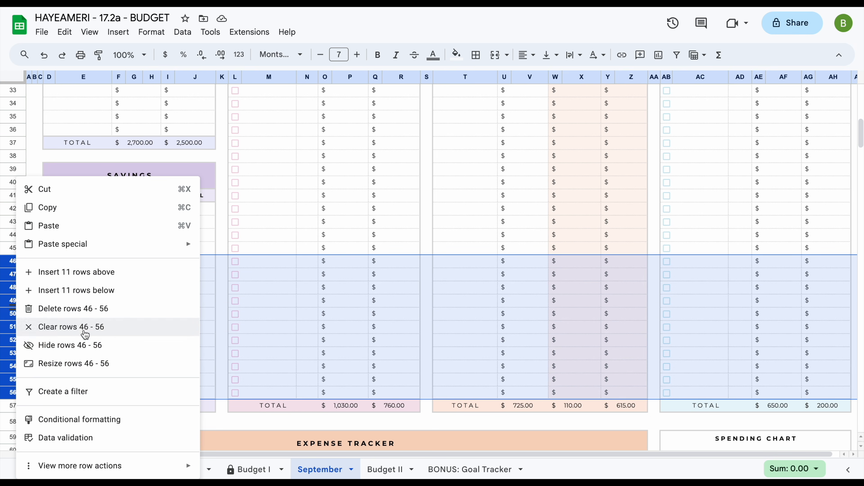
{"action": "left_click", "coordinate": [87, 346]}
{"action": "left_click", "coordinate": [279, 213]}
{"action": "scroll", "coordinate": [279, 212], "scroll_direction": "up", "scroll_amount": 5}
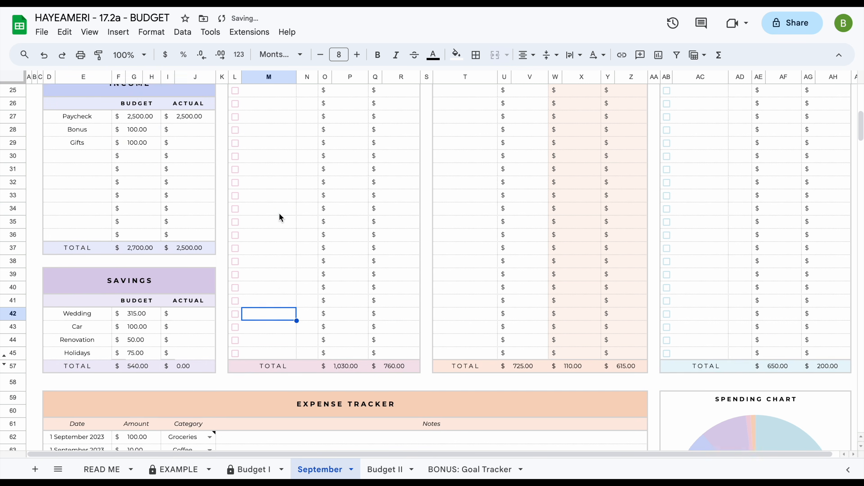
{"action": "scroll", "coordinate": [279, 212], "scroll_direction": "up", "scroll_amount": 1}
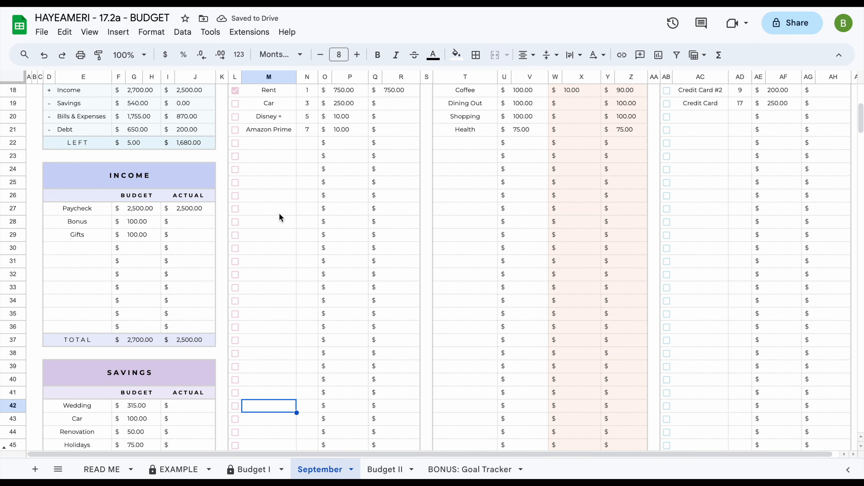
Step: Unhide rows 46 to 56 in the September sheet
{"action": "scroll", "coordinate": [279, 213], "scroll_direction": "down", "scroll_amount": 2}
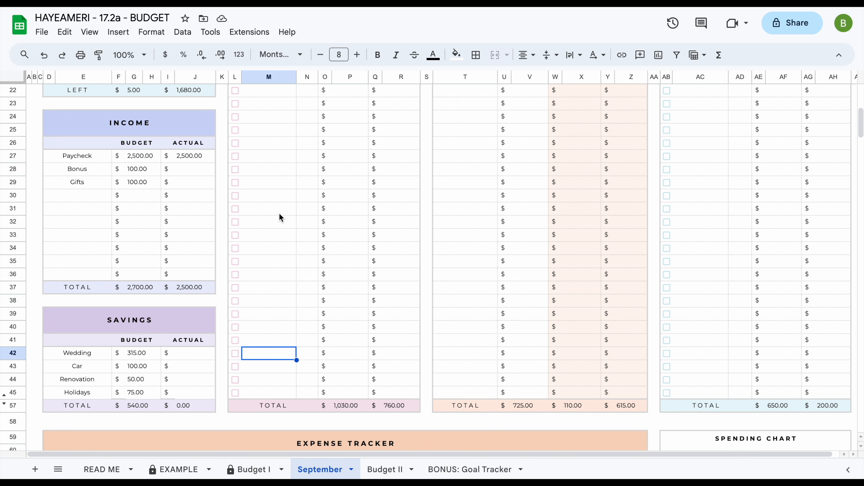
{"action": "scroll", "coordinate": [279, 212], "scroll_direction": "up", "scroll_amount": 6}
{"action": "scroll", "coordinate": [279, 213], "scroll_direction": "down", "scroll_amount": 7}
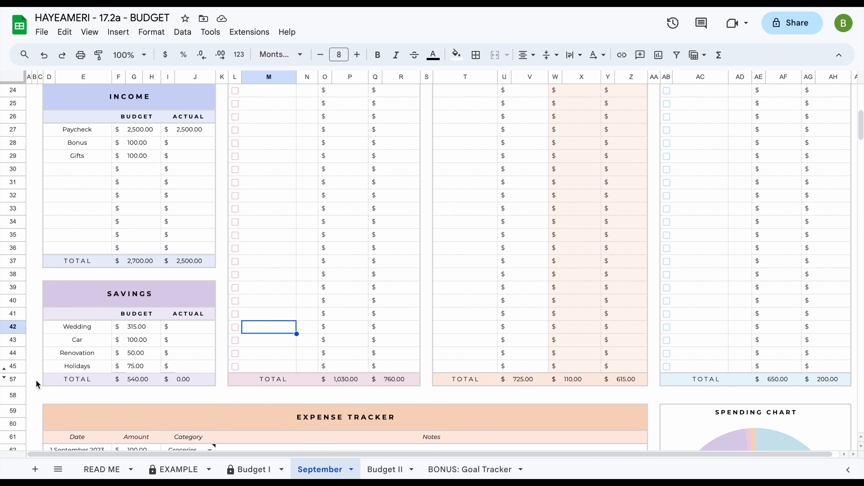
{"action": "left_click", "coordinate": [3, 374]}
{"action": "scroll", "coordinate": [184, 367], "scroll_direction": "down", "scroll_amount": 5}
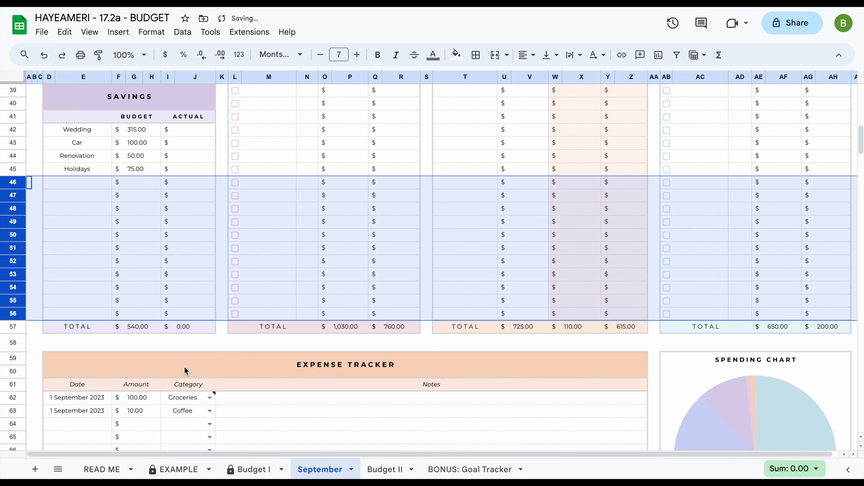
Step: Examine the Actual and Left columns of the Expenses table on the September sheet
{"action": "scroll", "coordinate": [184, 368], "scroll_direction": "up", "scroll_amount": 13}
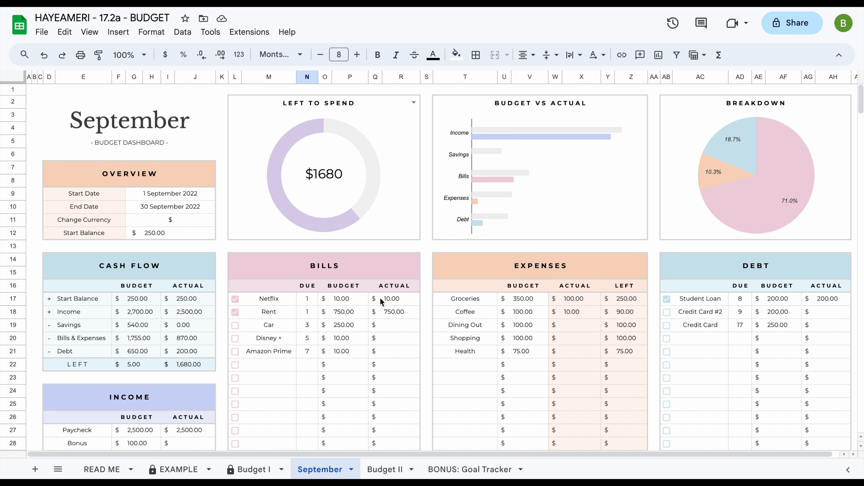
{"action": "left_click_drag", "start_coordinate": [575, 300], "coordinate": [578, 388]}
{"action": "left_click_drag", "start_coordinate": [626, 311], "coordinate": [627, 368]}
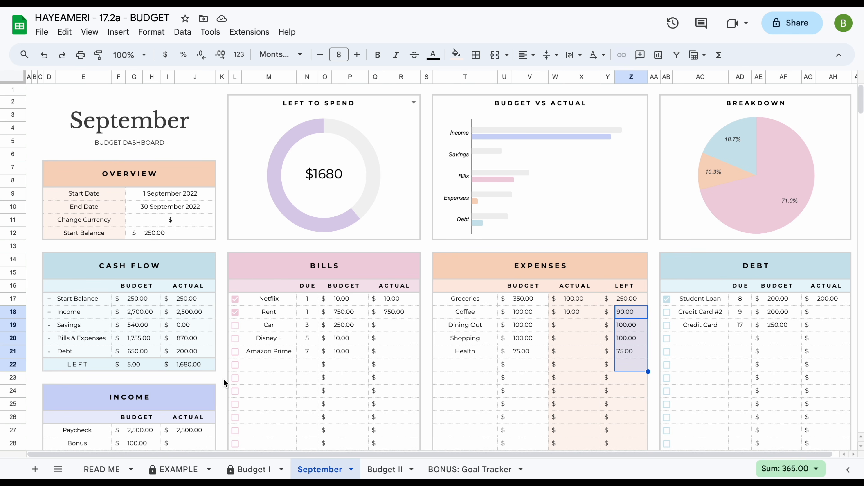
Step: Try to clear the protected Dining Out actual cell in the Expenses table of the Budget I sheet, and cancel the edit
{"action": "left_click", "coordinate": [254, 470]}
{"action": "left_click", "coordinate": [570, 251]}
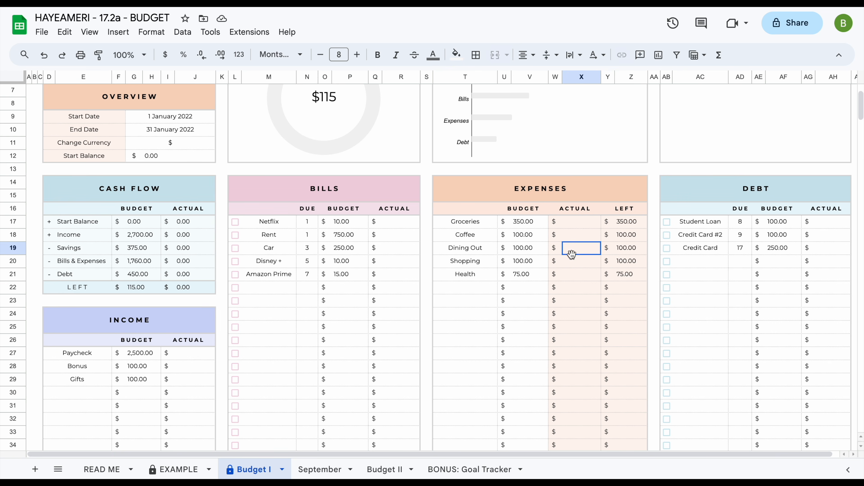
{"action": "double_click", "coordinate": [570, 251]}
{"action": "key", "text": "Return"}
{"action": "left_click", "coordinate": [581, 241]}
{"action": "left_click", "coordinate": [581, 249]}
{"action": "key", "text": "Delete"}
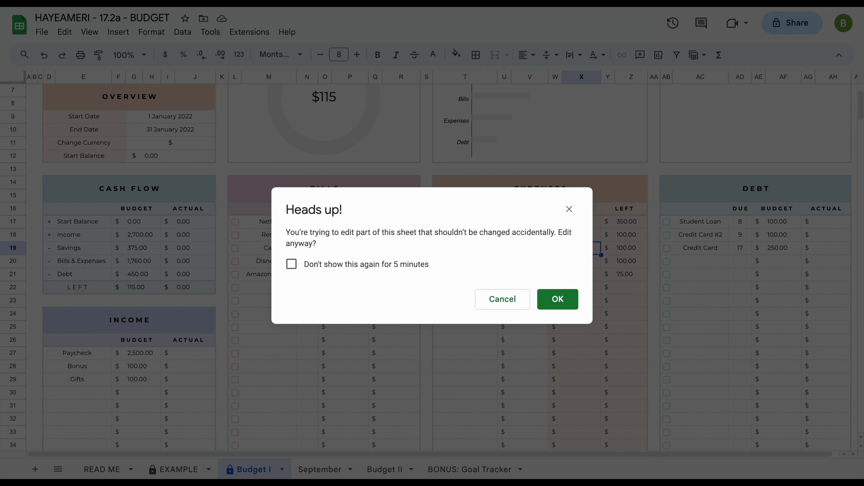
{"action": "left_click", "coordinate": [571, 210]}
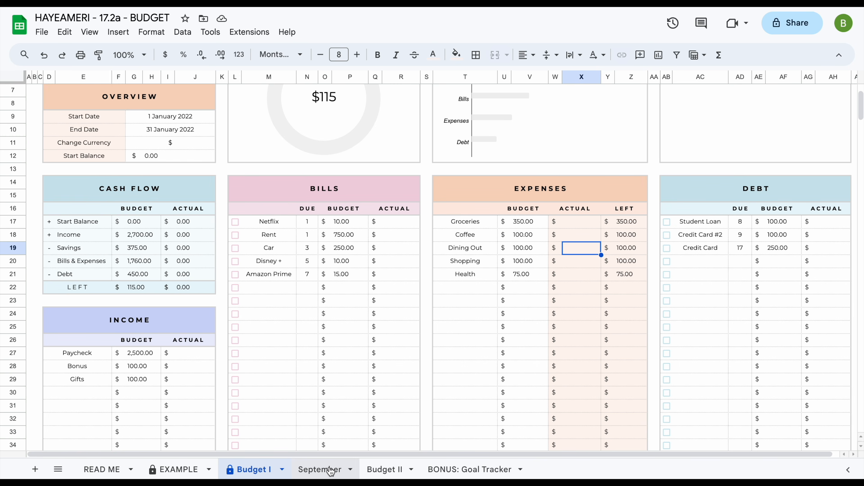
Step: Copy the Dining Out actual formula cell from the Budget I Expenses table and paste it into the same cell on the September sheet
{"action": "left_click", "coordinate": [330, 470]}
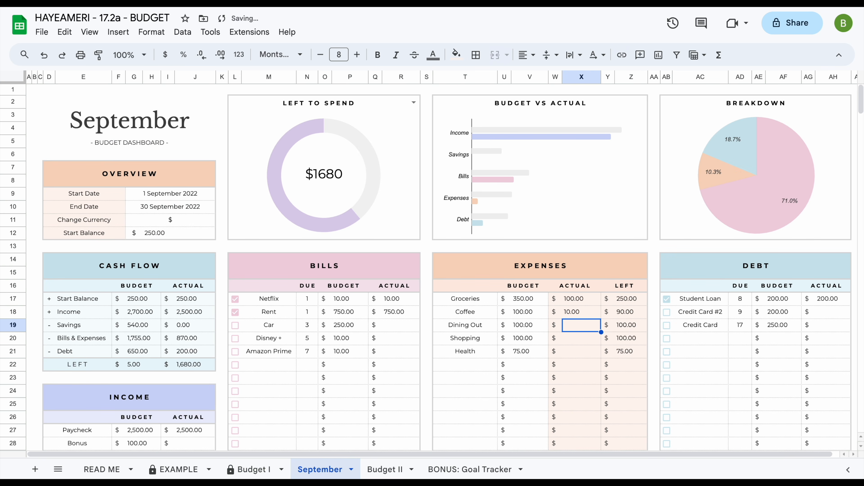
{"action": "left_click", "coordinate": [582, 336]}
{"action": "left_click", "coordinate": [582, 327]}
{"action": "left_click", "coordinate": [256, 467]}
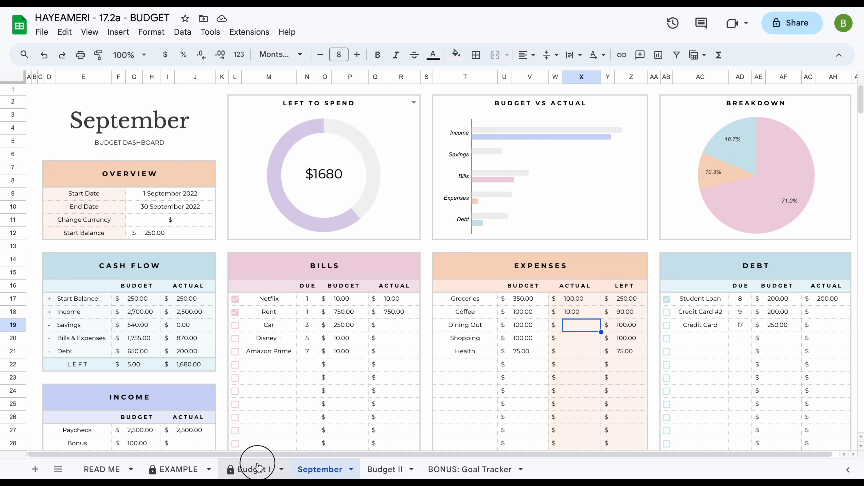
{"action": "left_click", "coordinate": [585, 253]}
{"action": "right_click", "coordinate": [581, 252]}
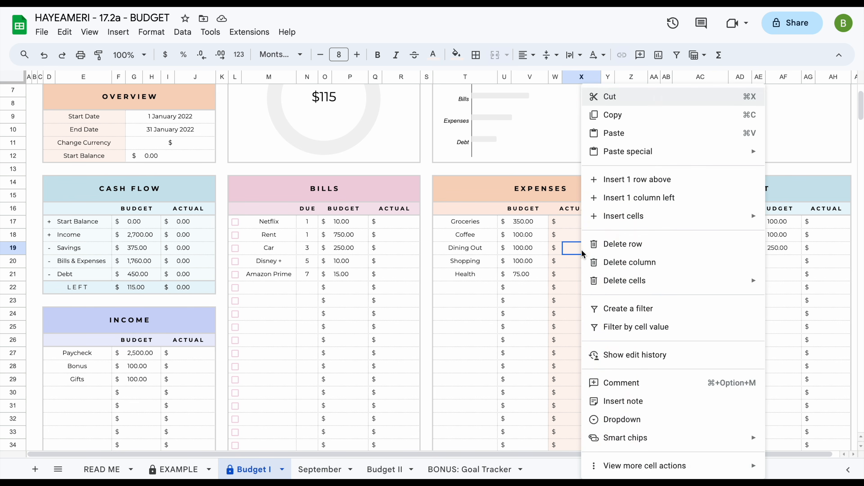
{"action": "left_click", "coordinate": [631, 117]}
{"action": "left_click", "coordinate": [327, 469]}
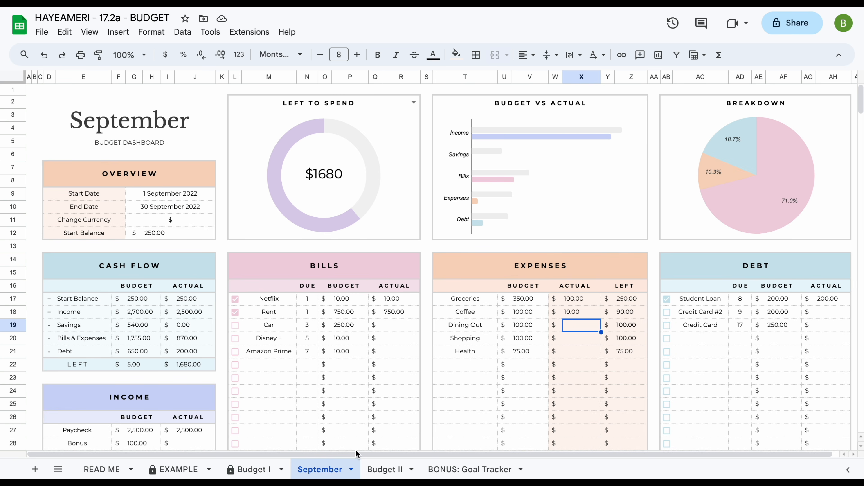
{"action": "right_click", "coordinate": [573, 328]}
{"action": "left_click", "coordinate": [637, 117]}
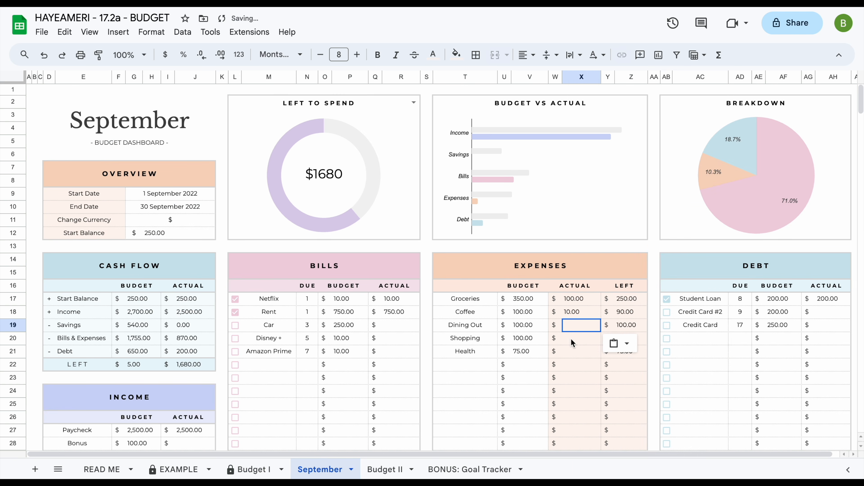
Step: Clear the Coffee actual cell on the September sheet, and restore its formula by pasting in the matching cell from Budget I
{"action": "left_click", "coordinate": [576, 314]}
{"action": "key", "text": "Delete"}
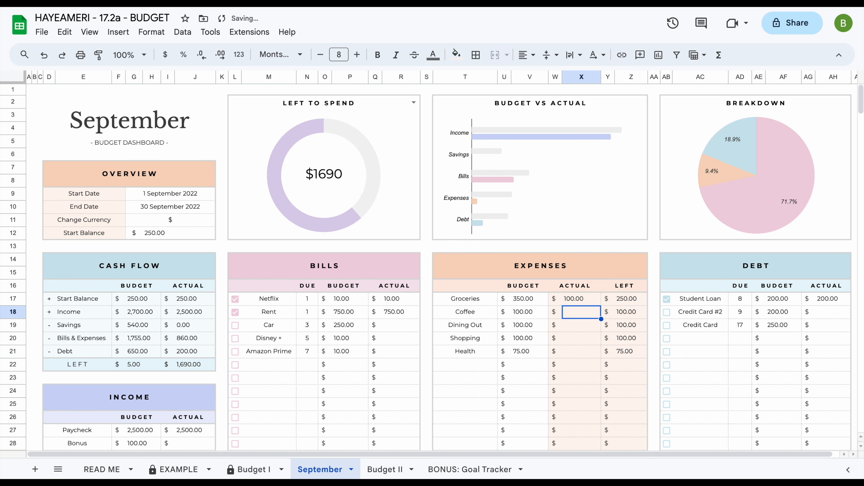
{"action": "left_click", "coordinate": [250, 470]}
{"action": "left_click", "coordinate": [575, 236]}
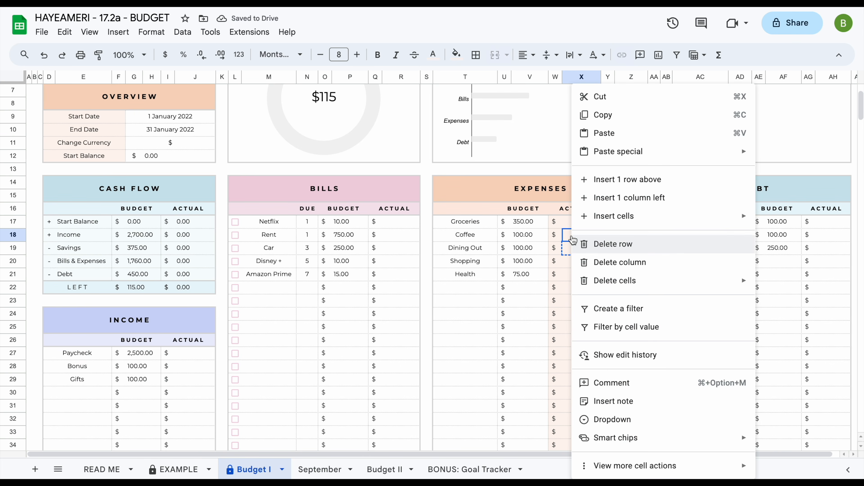
{"action": "right_click", "coordinate": [575, 236]}
{"action": "left_click", "coordinate": [624, 118]}
{"action": "left_click", "coordinate": [340, 467]}
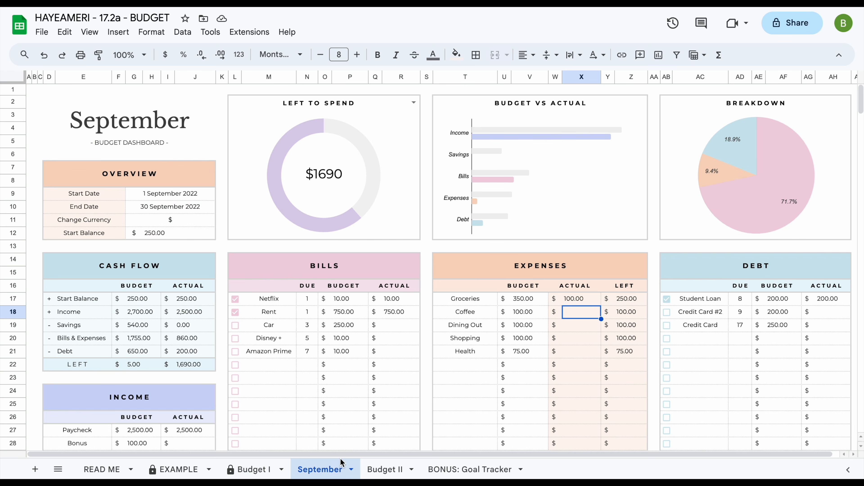
{"action": "right_click", "coordinate": [577, 308]}
{"action": "left_click", "coordinate": [634, 115]}
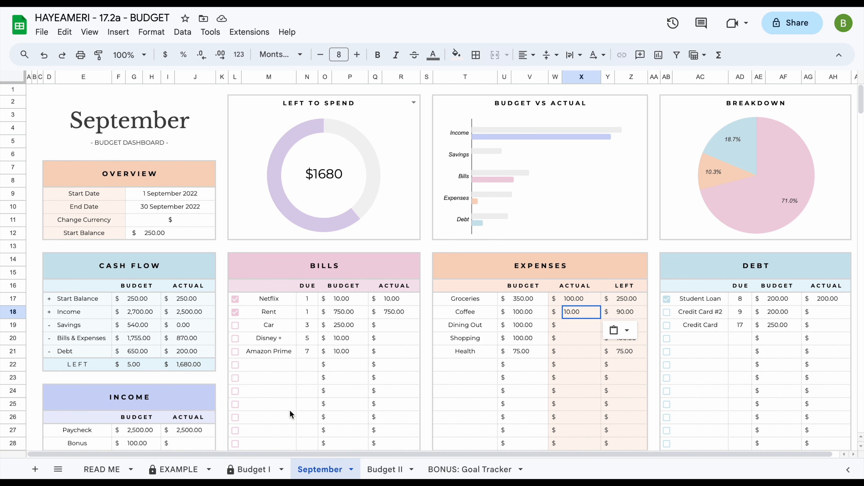
Step: Duplicate the Budget II sheet
{"action": "left_click", "coordinate": [374, 351]}
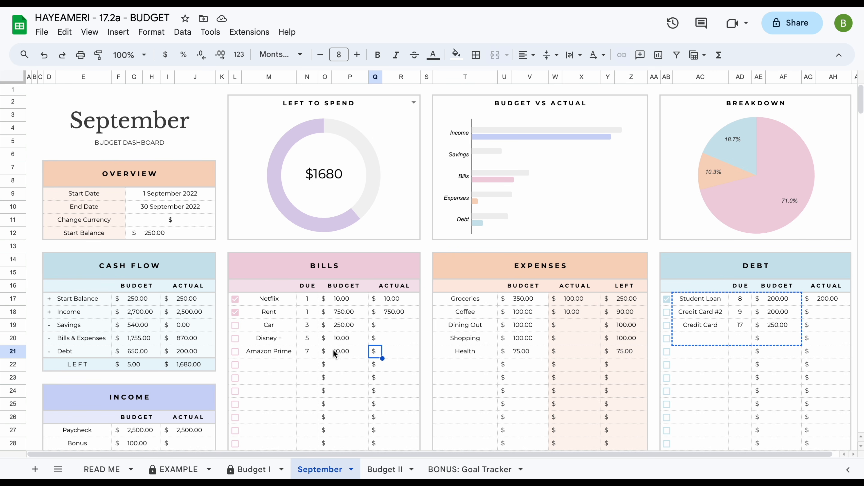
{"action": "left_click", "coordinate": [385, 469]}
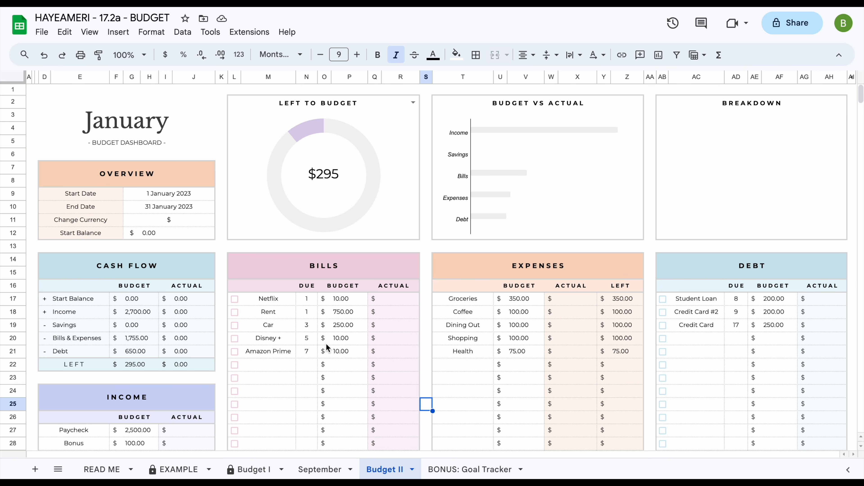
{"action": "scroll", "coordinate": [325, 343], "scroll_direction": "down", "scroll_amount": 3}
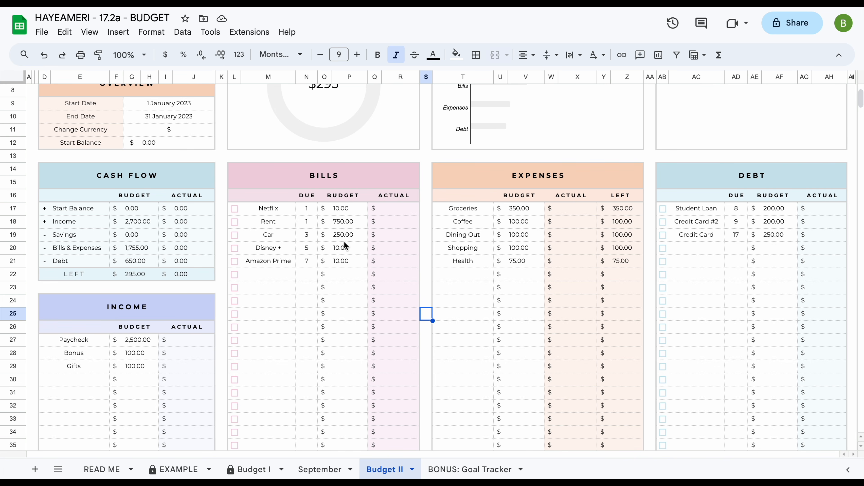
{"action": "scroll", "coordinate": [307, 254], "scroll_direction": "up", "scroll_amount": 3}
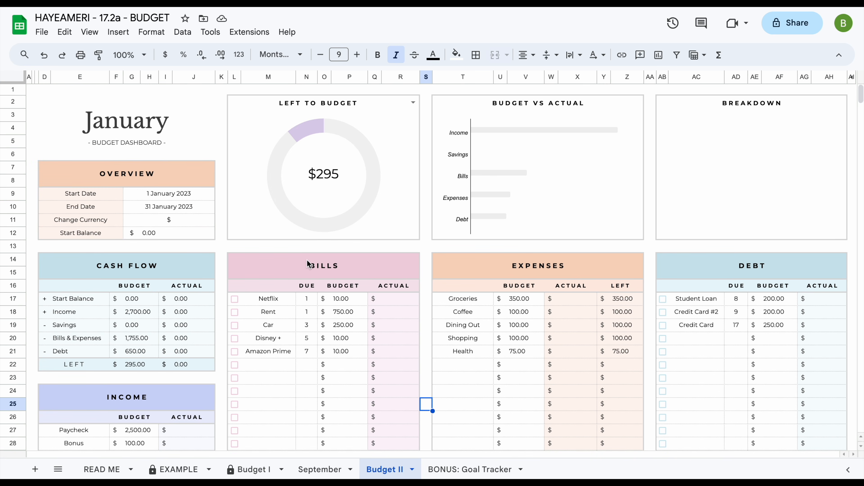
{"action": "left_click", "coordinate": [412, 470]}
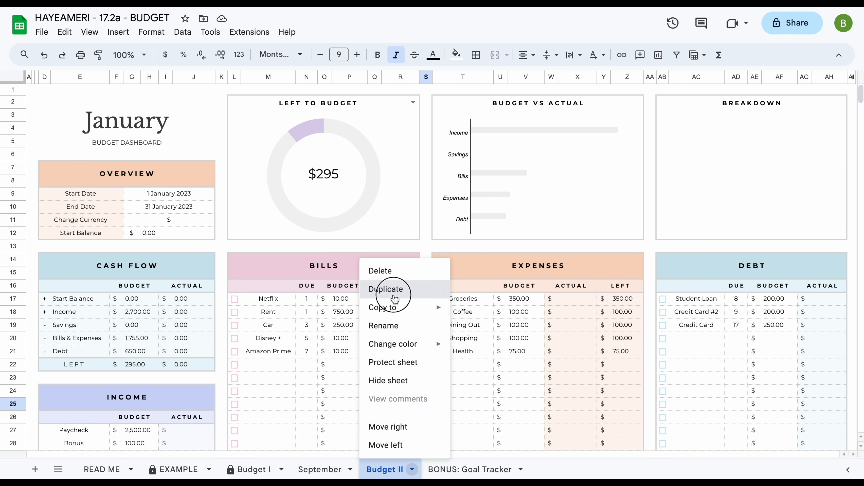
{"action": "left_click", "coordinate": [395, 299]}
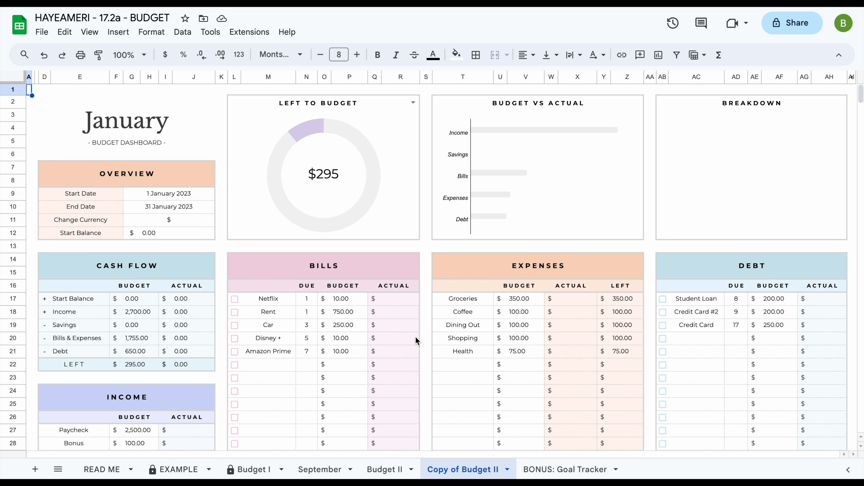
Step: Set the Start Date in the copied sheet's Overview to 1 September 2023
{"action": "double_click", "coordinate": [185, 195]}
{"action": "left_click", "coordinate": [211, 213]}
{"action": "left_click", "coordinate": [211, 213]}
{"action": "left_click", "coordinate": [211, 213]}
{"action": "left_click", "coordinate": [210, 213]}
{"action": "left_click", "coordinate": [211, 213]}
{"action": "left_click", "coordinate": [211, 213]}
{"action": "left_click", "coordinate": [211, 213]}
{"action": "left_click", "coordinate": [211, 213]}
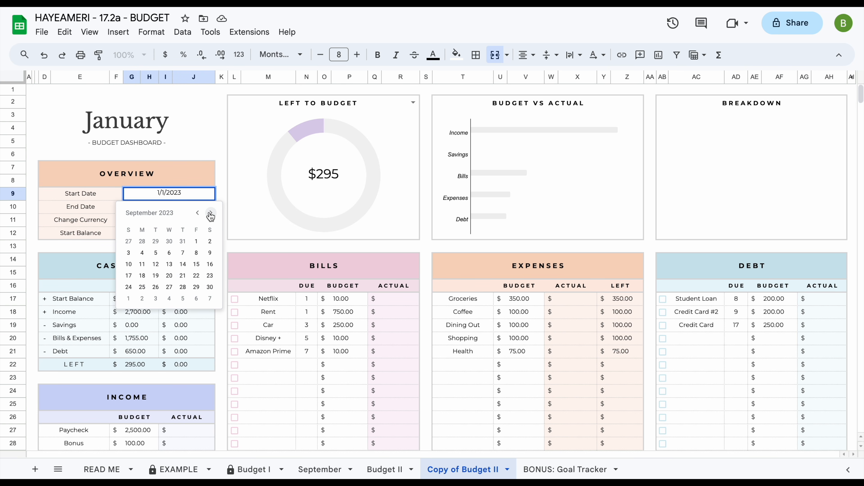
{"action": "left_click", "coordinate": [196, 242]}
Step: Set the End Date in the copied sheet's Overview to 30 September 2023
{"action": "double_click", "coordinate": [190, 208]}
{"action": "left_click", "coordinate": [211, 226]}
{"action": "left_click", "coordinate": [211, 226]}
{"action": "left_click", "coordinate": [211, 226]}
{"action": "left_click", "coordinate": [211, 226]}
{"action": "left_click", "coordinate": [211, 226]}
{"action": "left_click", "coordinate": [211, 226]}
{"action": "left_click", "coordinate": [211, 226]}
{"action": "left_click", "coordinate": [211, 226]}
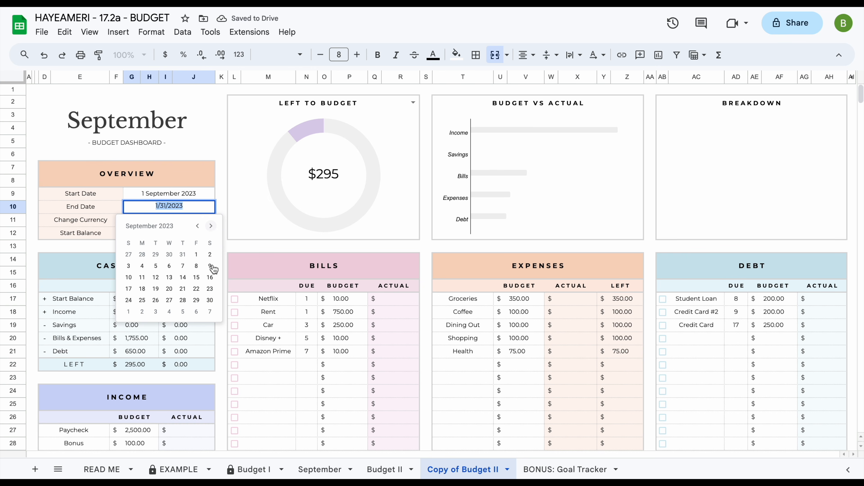
{"action": "left_click", "coordinate": [210, 300]}
Step: Set the Start Balance in the copied sheet's Overview to 500
{"action": "left_click", "coordinate": [175, 230]}
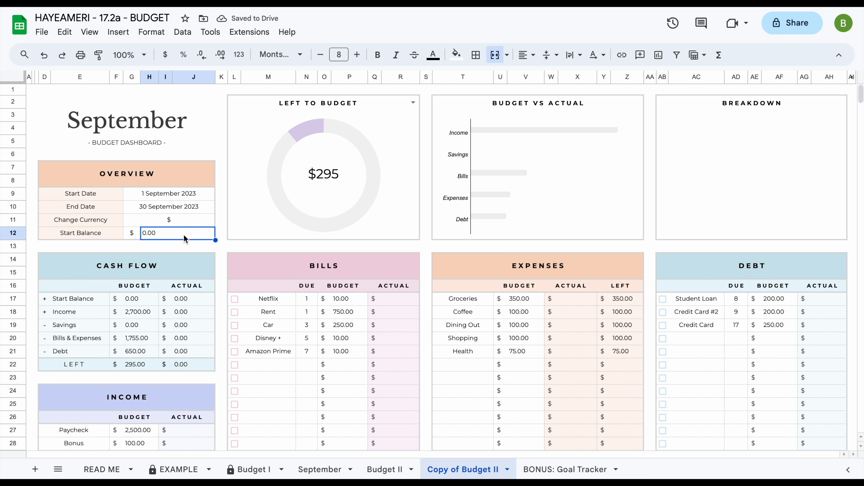
{"action": "type", "text": "500"}
{"action": "key", "text": "Return"}
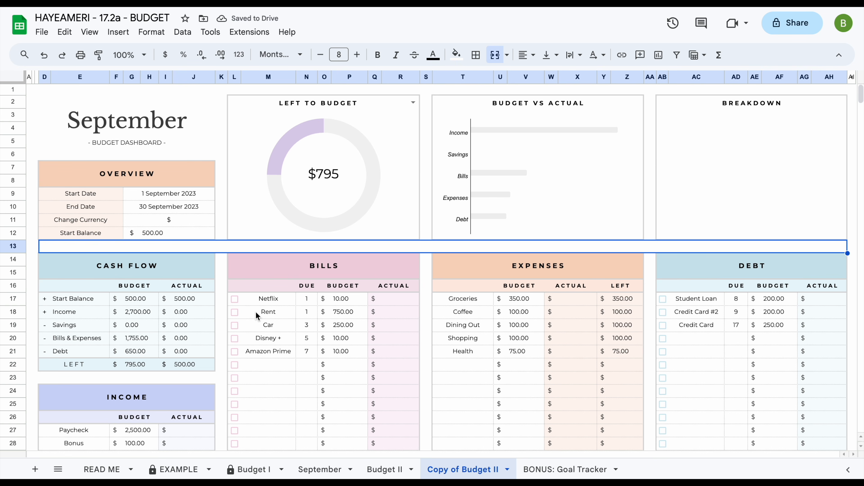
Step: Examine the budget tables, the daily balance chart and the spending chart on the copied sheet
{"action": "scroll", "coordinate": [310, 342], "scroll_direction": "down", "scroll_amount": 2}
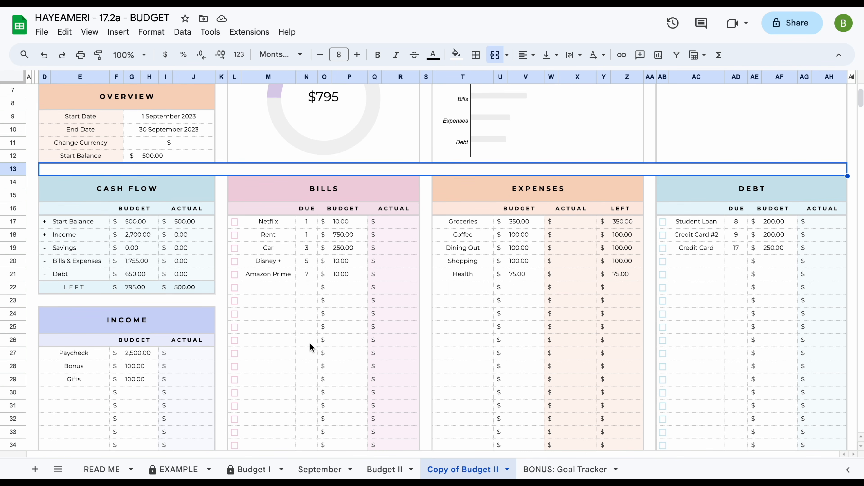
{"action": "scroll", "coordinate": [310, 343], "scroll_direction": "up", "scroll_amount": 2}
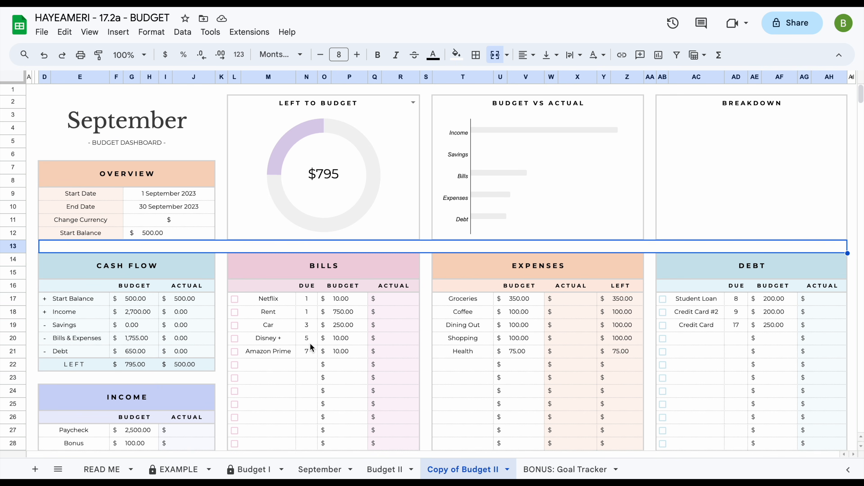
{"action": "scroll", "coordinate": [310, 343], "scroll_direction": "down", "scroll_amount": 2}
{"action": "scroll", "coordinate": [201, 385], "scroll_direction": "down", "scroll_amount": 1}
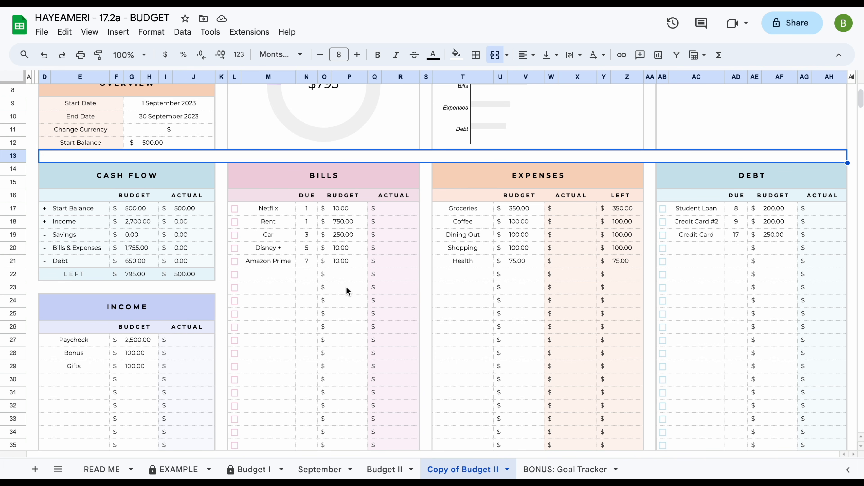
{"action": "scroll", "coordinate": [347, 290], "scroll_direction": "down", "scroll_amount": 10}
{"action": "scroll", "coordinate": [259, 405], "scroll_direction": "down", "scroll_amount": 1}
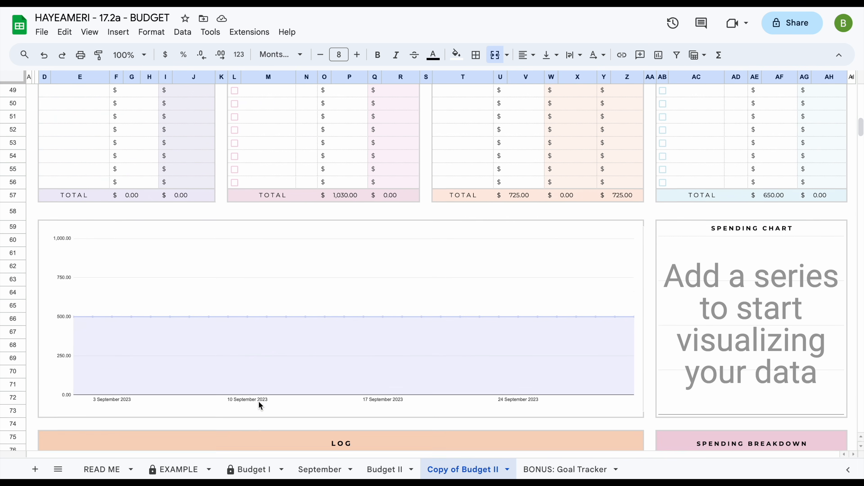
{"action": "scroll", "coordinate": [259, 403], "scroll_direction": "down", "scroll_amount": 3}
{"action": "scroll", "coordinate": [193, 308], "scroll_direction": "up", "scroll_amount": 10}
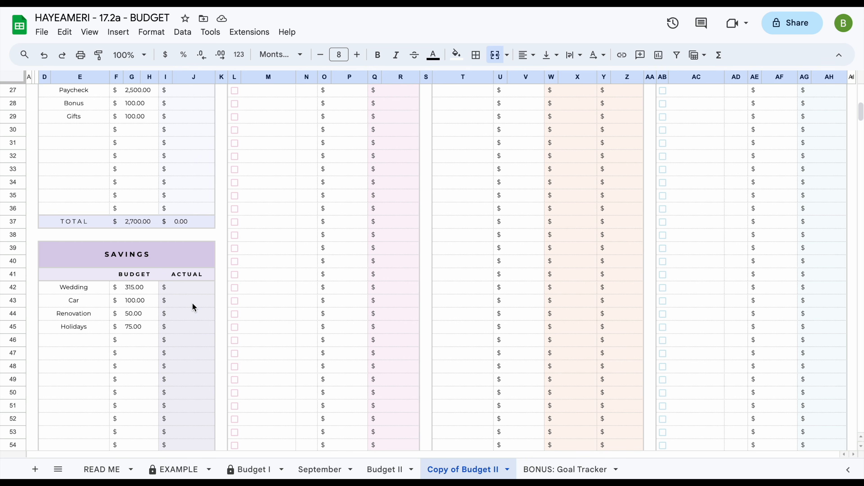
{"action": "scroll", "coordinate": [194, 307], "scroll_direction": "up", "scroll_amount": 3}
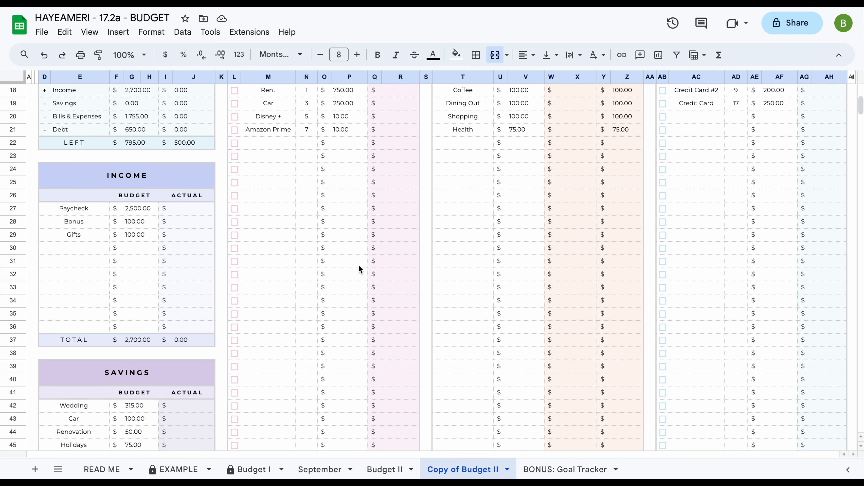
{"action": "scroll", "coordinate": [358, 264], "scroll_direction": "up", "scroll_amount": 4}
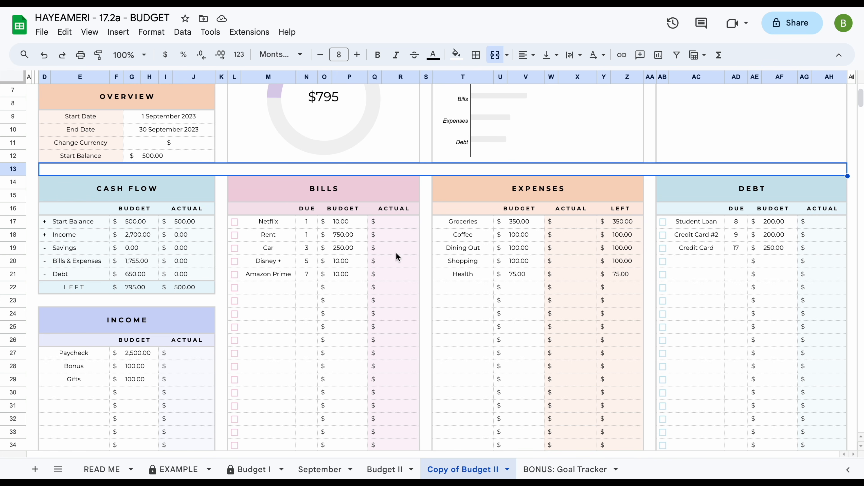
Step: Enter 1000 as the Rent actual amount in the copied sheet's Bills table, and check the balance chart above the Log
{"action": "left_click", "coordinate": [403, 239]}
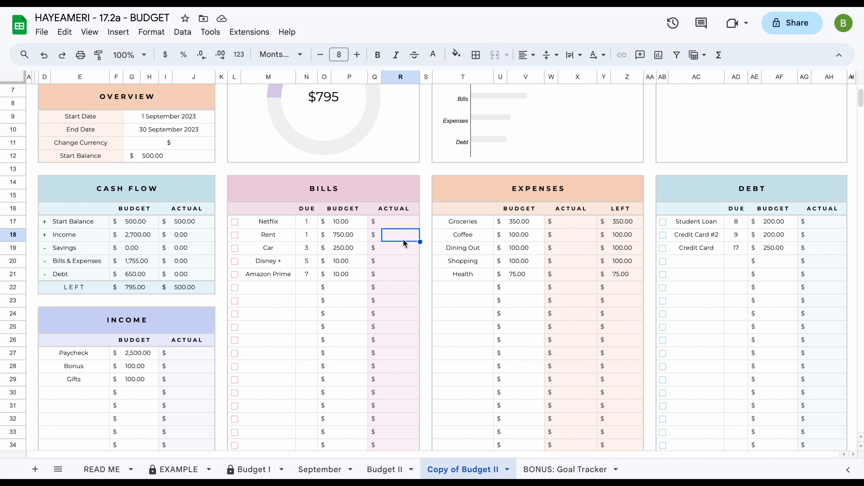
{"action": "type", "text": "1000"}
{"action": "key", "text": "Return"}
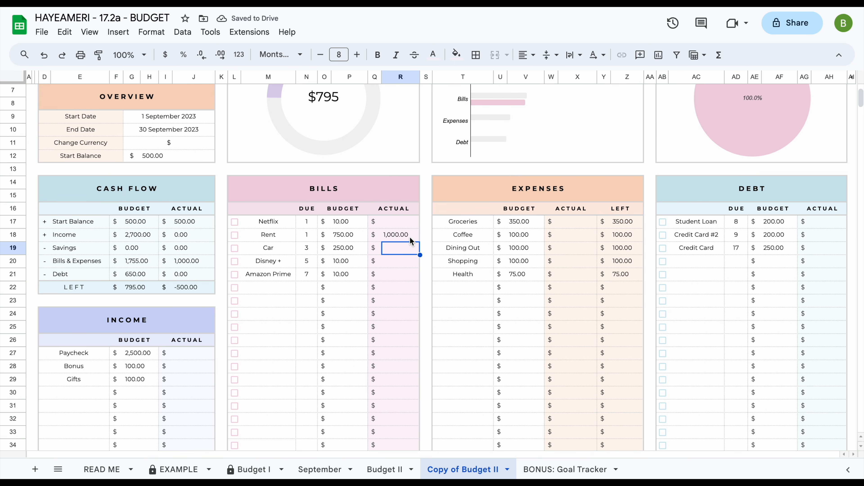
{"action": "scroll", "coordinate": [377, 348], "scroll_direction": "down", "scroll_amount": 15}
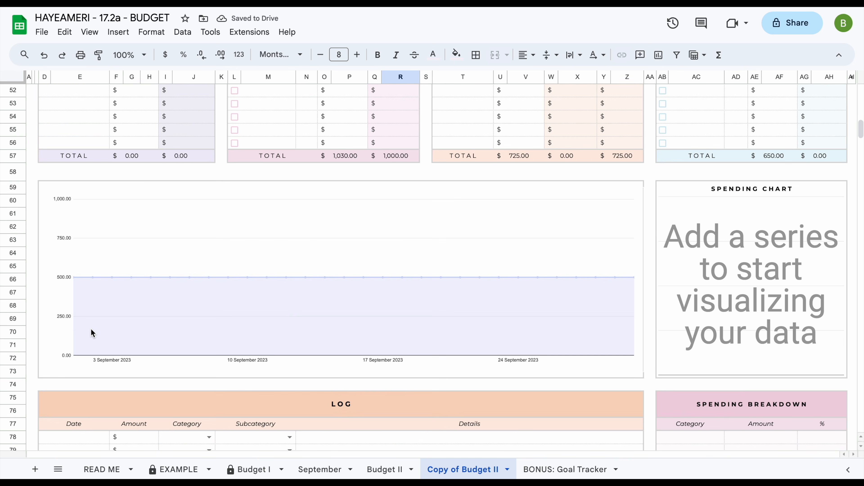
{"action": "scroll", "coordinate": [228, 425], "scroll_direction": "down", "scroll_amount": 2}
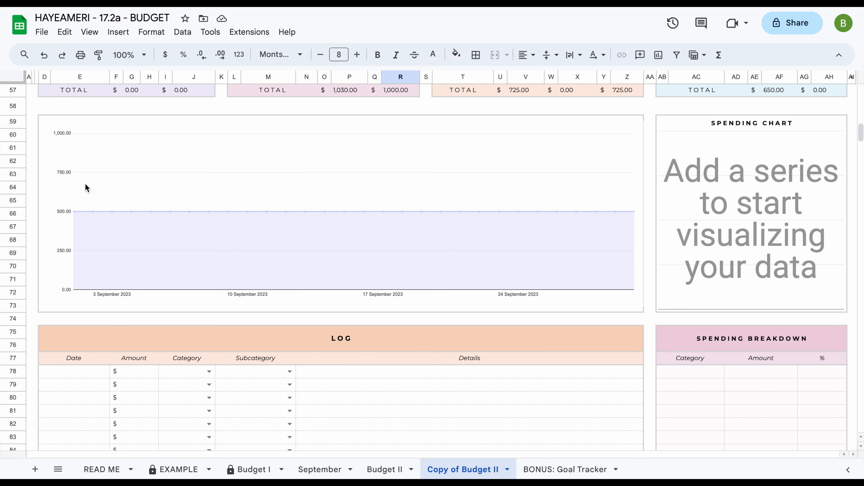
{"action": "scroll", "coordinate": [338, 223], "scroll_direction": "up", "scroll_amount": 13}
{"action": "scroll", "coordinate": [339, 224], "scroll_direction": "up", "scroll_amount": 6}
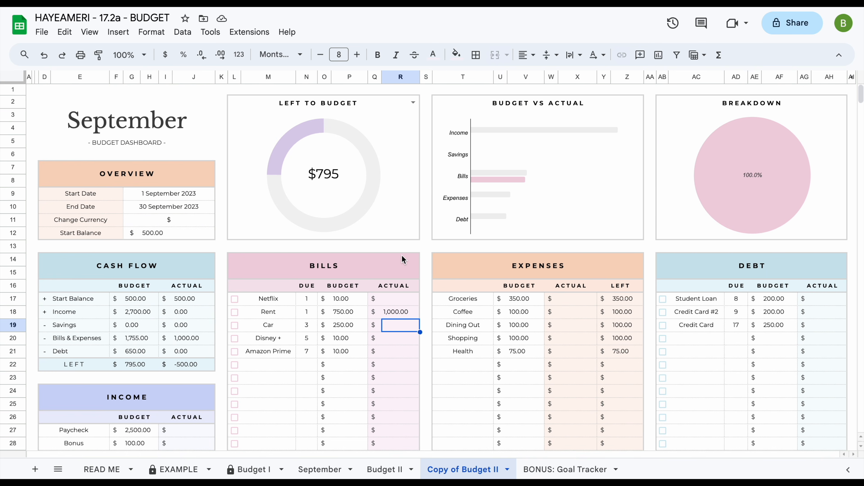
Step: Restore the Rent actual formula cell in the copied sheet's Bills table by copying it from the original Budget II sheet
{"action": "left_click", "coordinate": [391, 469]}
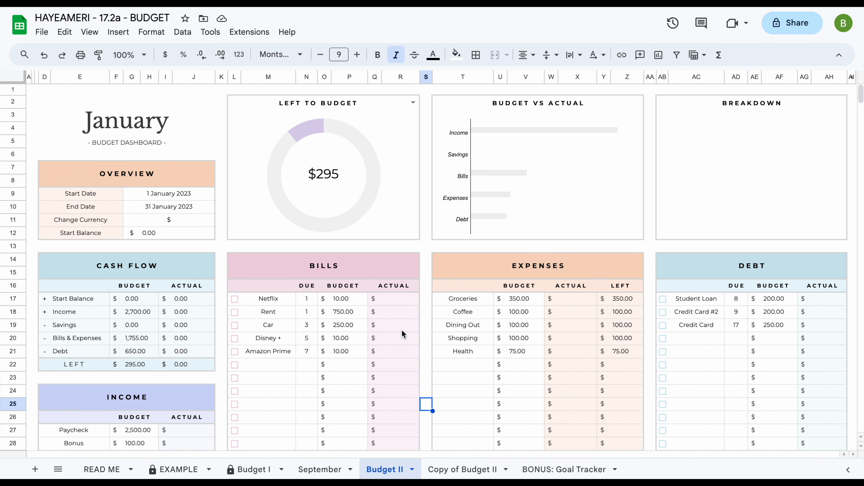
{"action": "left_click", "coordinate": [396, 316]}
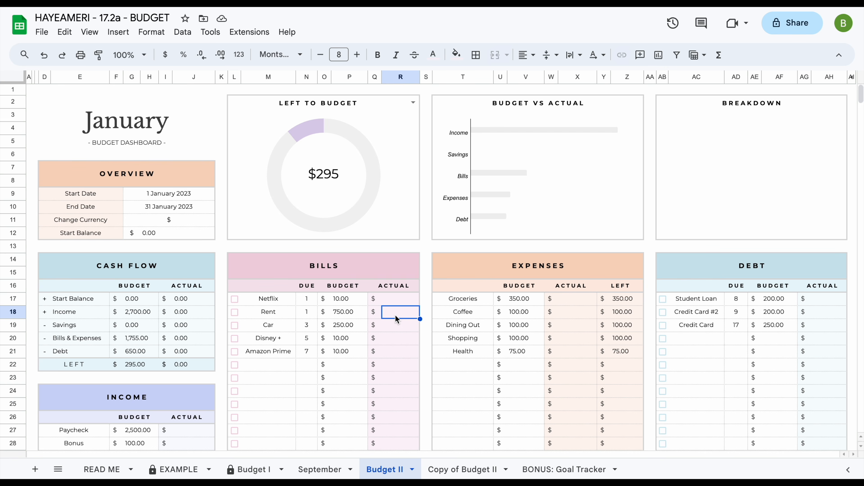
{"action": "right_click", "coordinate": [396, 318]}
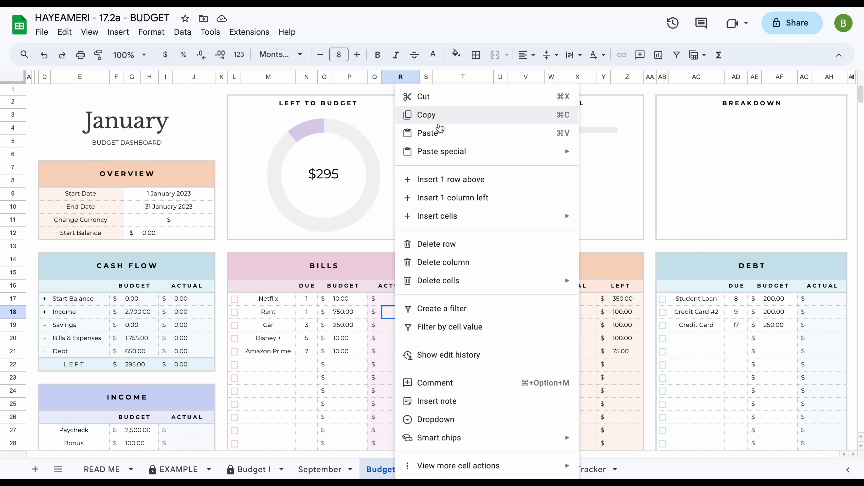
{"action": "left_click", "coordinate": [439, 131]}
{"action": "left_click", "coordinate": [455, 469]}
{"action": "left_click", "coordinate": [395, 311]}
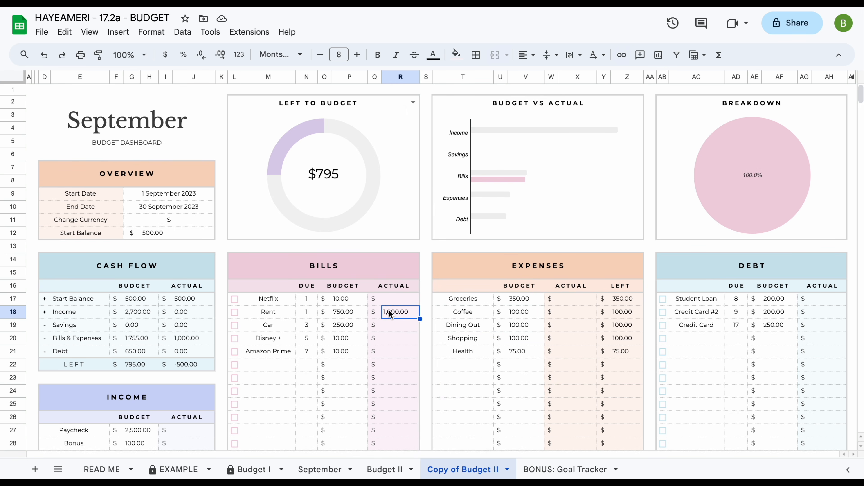
{"action": "right_click", "coordinate": [389, 312]}
{"action": "left_click", "coordinate": [421, 114]}
Step: Date the first Log entry on the copied sheet 1 September 2023
{"action": "scroll", "coordinate": [401, 353], "scroll_direction": "down", "scroll_amount": 12}
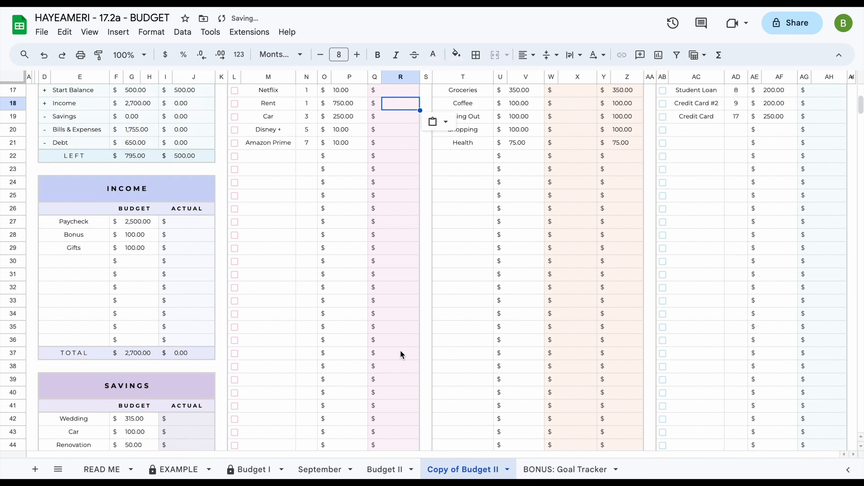
{"action": "scroll", "coordinate": [323, 388], "scroll_direction": "down", "scroll_amount": 7}
{"action": "left_click", "coordinate": [75, 326]}
{"action": "type", "text": "1 sep"}
{"action": "key", "text": "Return"}
Step: Enter 750 as the amount of the 1 September Log entry and bring up its category choices
{"action": "left_click", "coordinate": [148, 333]}
{"action": "type", "text": "7"}
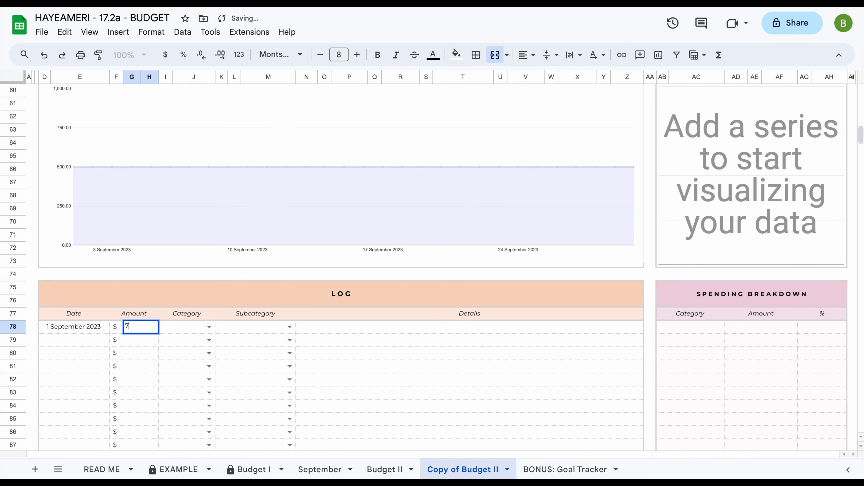
{"action": "type", "text": "50"}
{"action": "key", "text": "Return"}
{"action": "left_click", "coordinate": [208, 328]}
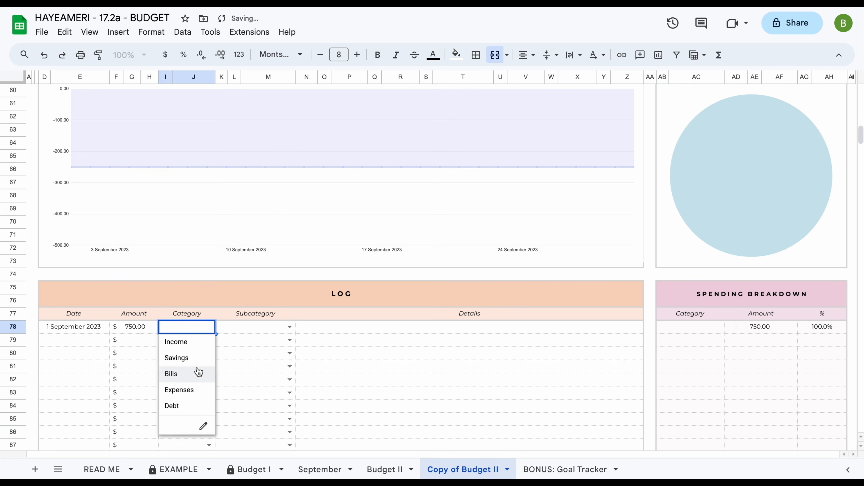
Step: Set the first Log entry's amount to 1000, with category Bills and subcategory Rent
{"action": "left_click", "coordinate": [141, 331]}
{"action": "key", "text": "Delete"}
{"action": "type", "text": "1,"}
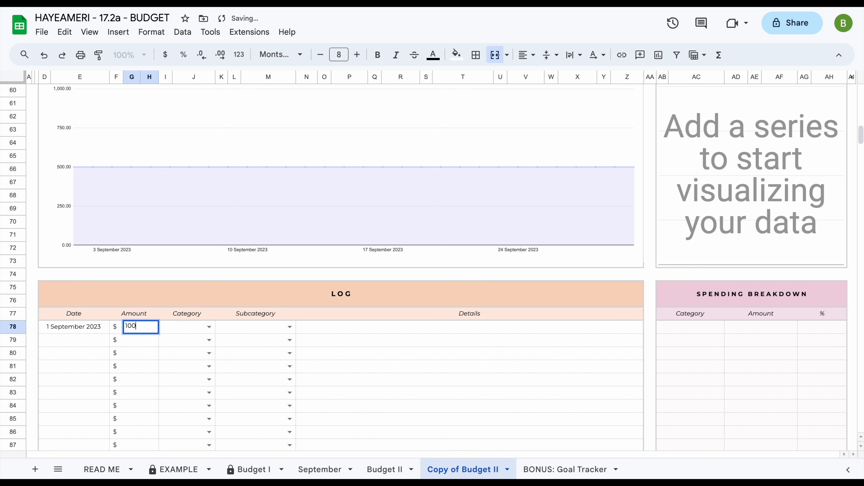
{"action": "type", "text": "000"}
{"action": "key", "text": "Return"}
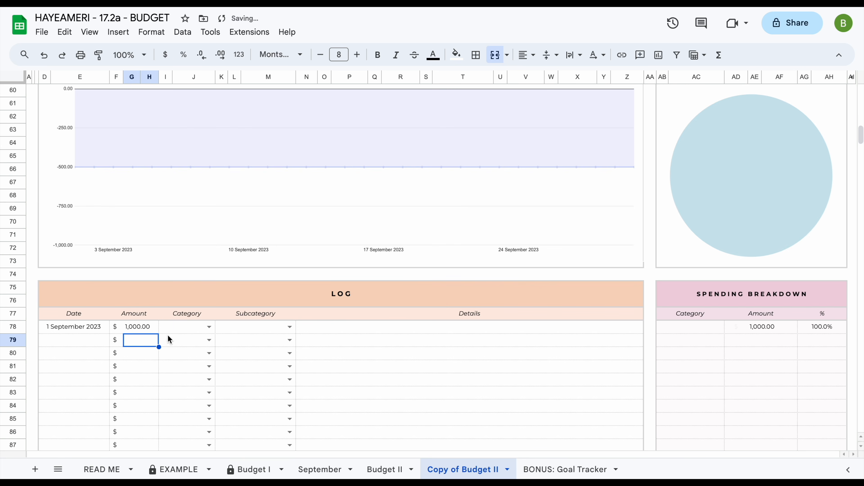
{"action": "left_click", "coordinate": [208, 327]}
{"action": "left_click", "coordinate": [203, 373]}
{"action": "left_click", "coordinate": [289, 327]}
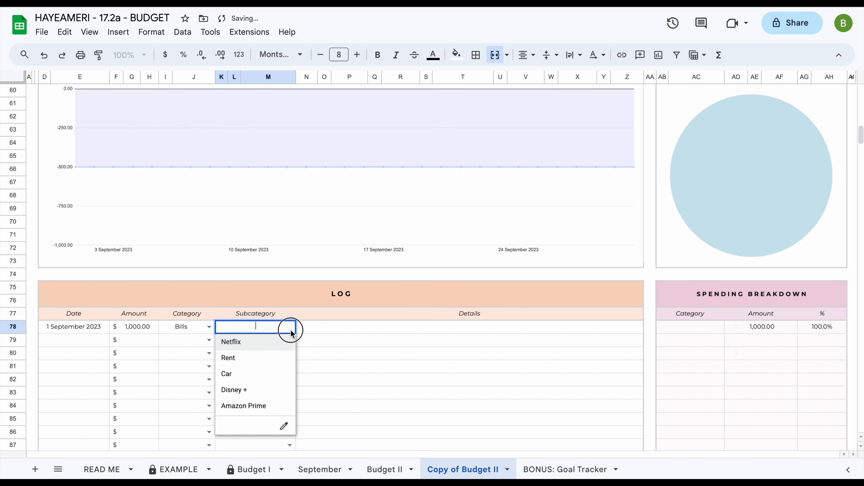
{"action": "left_click", "coordinate": [282, 361]}
Step: Examine the Spending Breakdown, the Rent actual amount in Bills, and the daily balance chart for the logged rent payment
{"action": "scroll", "coordinate": [350, 351], "scroll_direction": "up", "scroll_amount": 3}
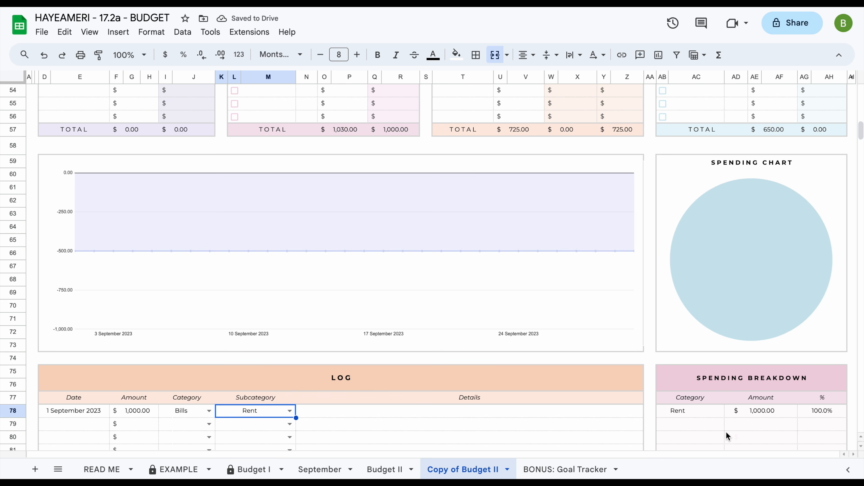
{"action": "scroll", "coordinate": [568, 309], "scroll_direction": "up", "scroll_amount": 15}
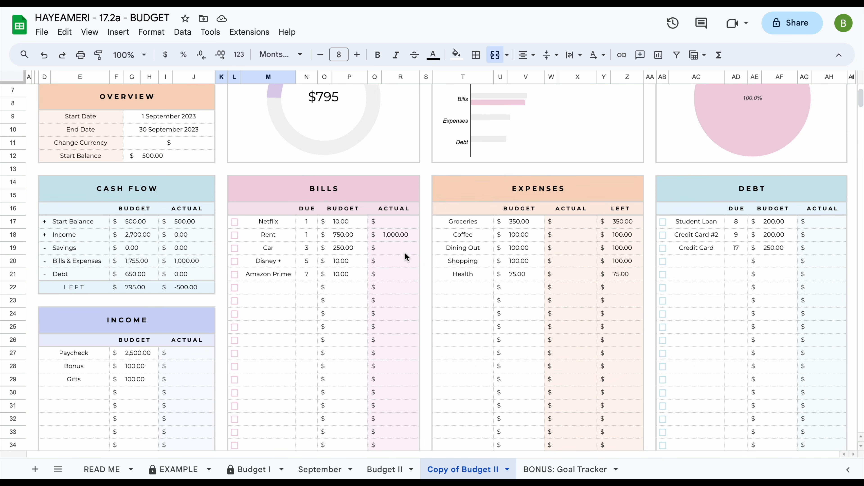
{"action": "scroll", "coordinate": [309, 286], "scroll_direction": "down", "scroll_amount": 15}
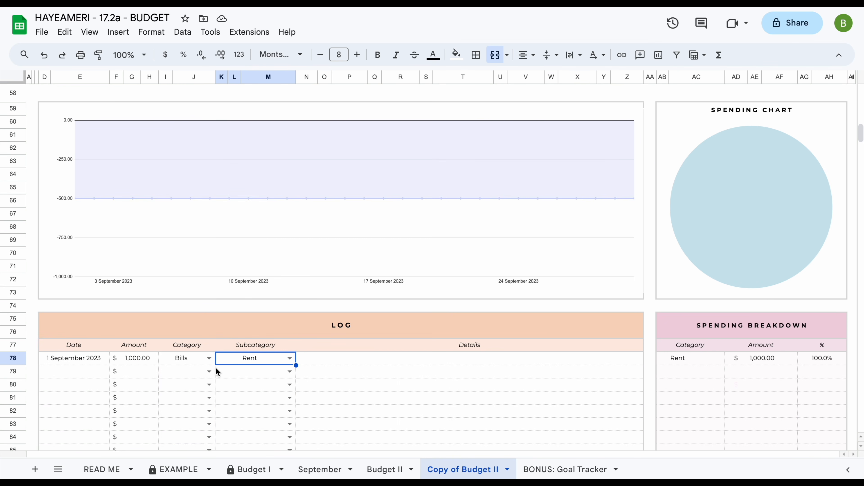
{"action": "scroll", "coordinate": [197, 394], "scroll_direction": "down", "scroll_amount": 1}
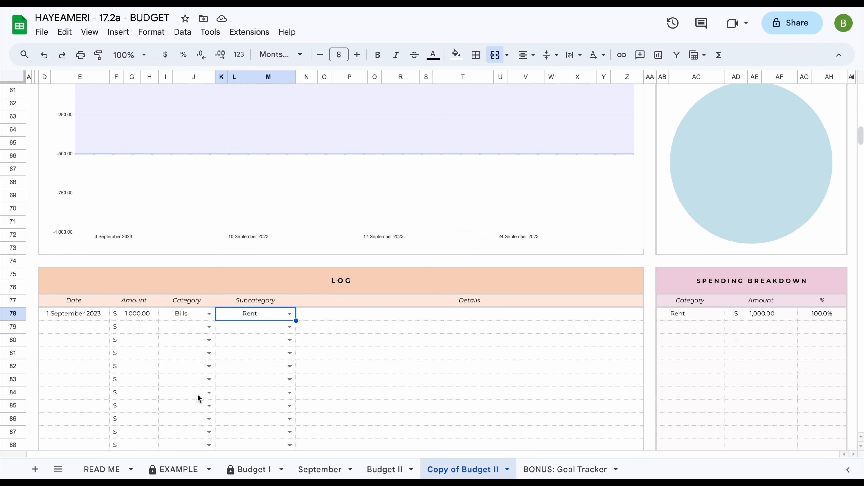
{"action": "scroll", "coordinate": [197, 394], "scroll_direction": "up", "scroll_amount": 1}
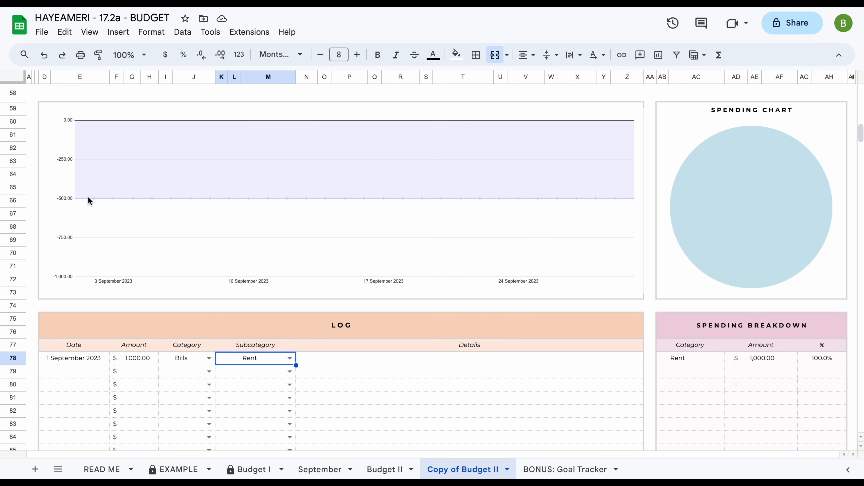
{"action": "scroll", "coordinate": [208, 172], "scroll_direction": "up", "scroll_amount": 1}
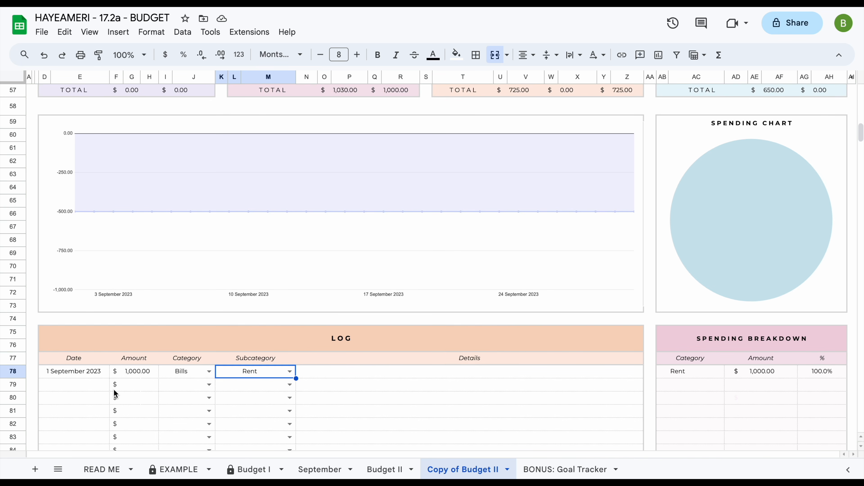
Step: Add a second Log entry dated 2 September 2023 for 2500, with category Income and subcategory Paycheck
{"action": "left_click", "coordinate": [91, 387]}
{"action": "type", "text": "2/9"}
{"action": "key", "text": "Return"}
{"action": "left_click", "coordinate": [143, 389]}
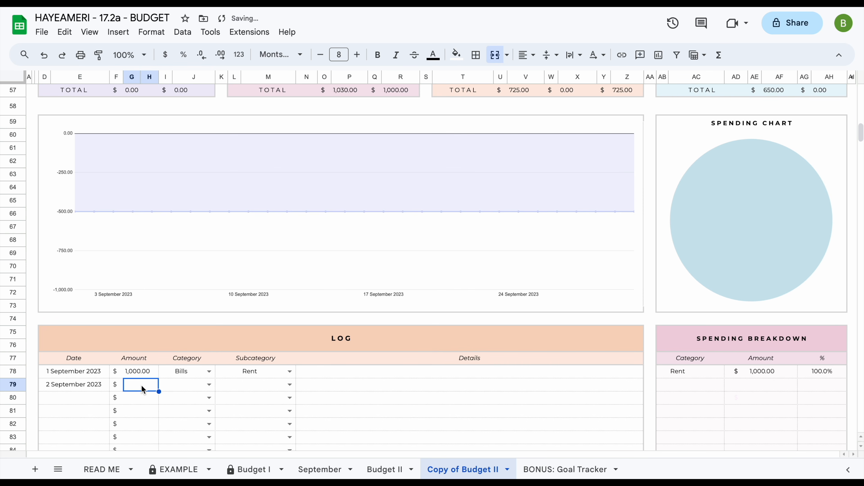
{"action": "type", "text": "25"}
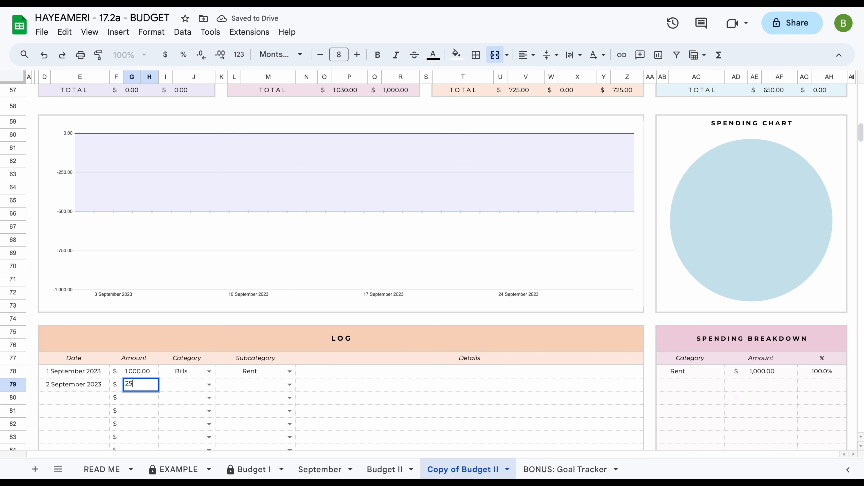
{"action": "type", "text": "00500"}
{"action": "key", "text": "Return"}
{"action": "left_click", "coordinate": [209, 384]}
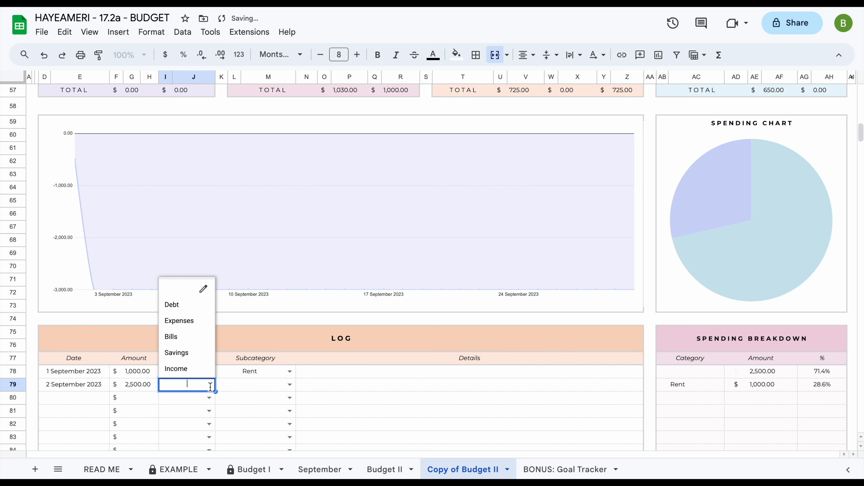
{"action": "left_click", "coordinate": [192, 370]}
{"action": "left_click", "coordinate": [288, 385]}
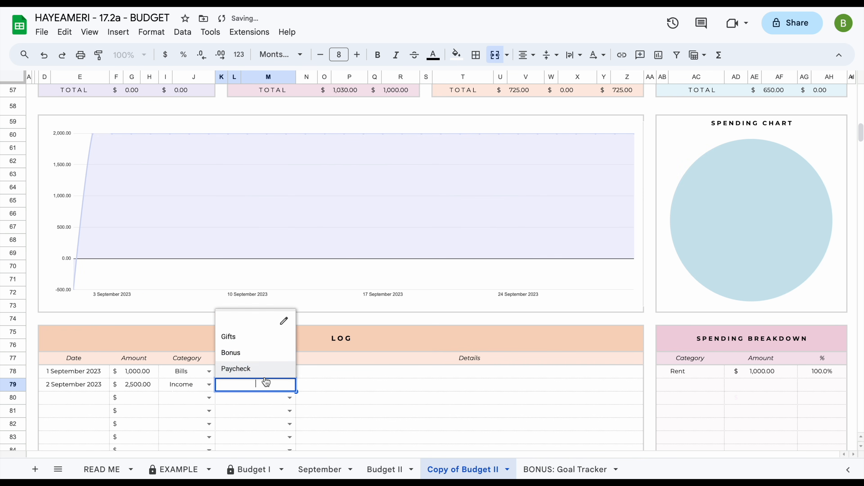
{"action": "left_click", "coordinate": [262, 370]}
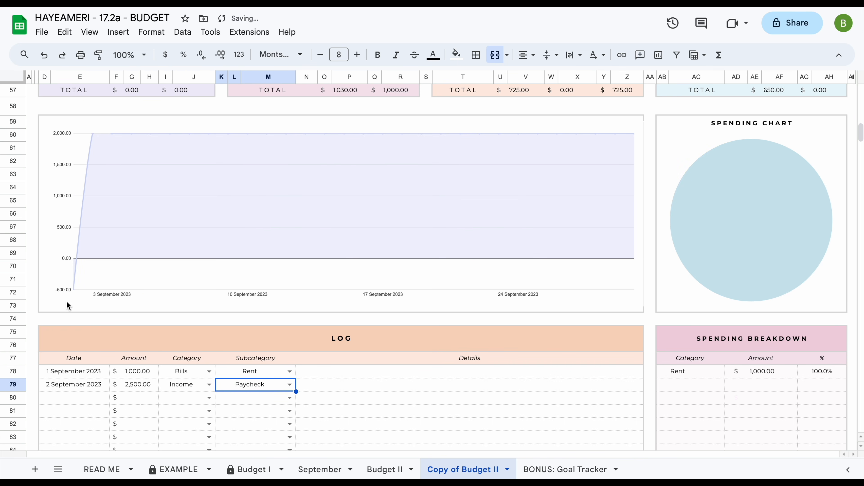
Step: Add a third Log entry dated 1 September 2023 for 10, with category Expenses and subcategory Coffee
{"action": "scroll", "coordinate": [187, 216], "scroll_direction": "down", "scroll_amount": 2}
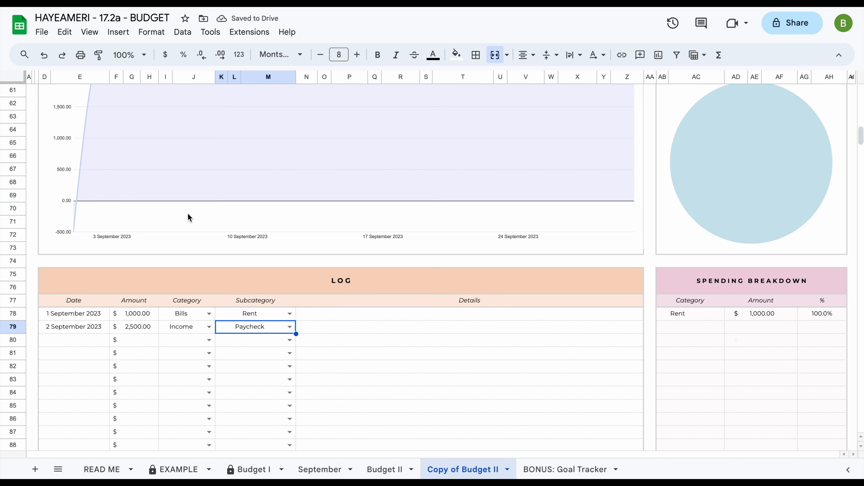
{"action": "left_click", "coordinate": [78, 344]}
{"action": "type", "text": "1 sep"}
{"action": "key", "text": "Return"}
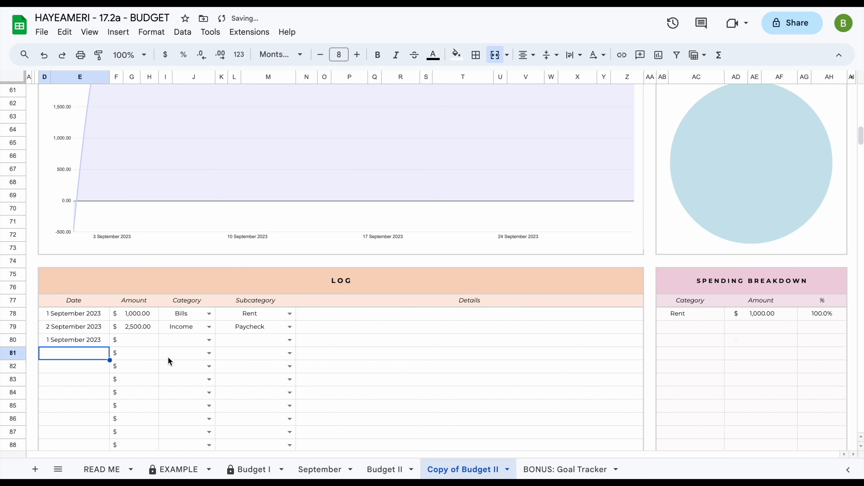
{"action": "left_click", "coordinate": [144, 344]}
{"action": "type", "text": "10"}
{"action": "key", "text": "Return"}
{"action": "left_click", "coordinate": [204, 345]}
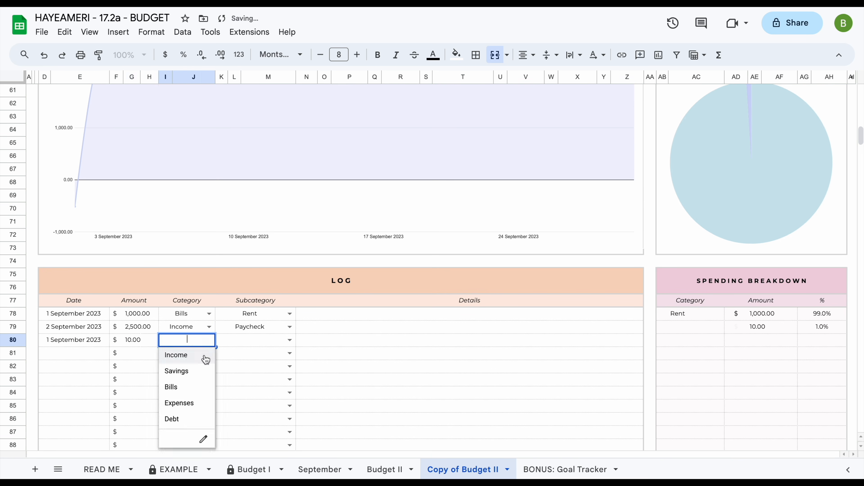
{"action": "left_click", "coordinate": [197, 403]}
{"action": "left_click", "coordinate": [289, 340]}
{"action": "left_click", "coordinate": [256, 372]}
Step: Add a fourth Log entry dated 3 September 2023 for 150, with category Expenses and subcategory Groceries
{"action": "left_click", "coordinate": [73, 353]}
{"action": "type", "text": "3 sep"}
{"action": "key", "text": "Return"}
{"action": "left_click", "coordinate": [138, 357]}
{"action": "type", "text": "150"}
{"action": "key", "text": "Return"}
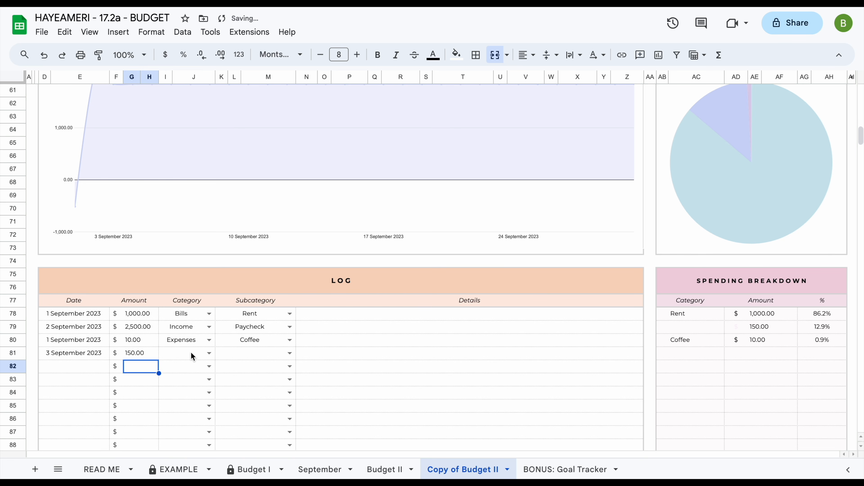
{"action": "left_click", "coordinate": [194, 354]}
{"action": "left_click", "coordinate": [200, 415]}
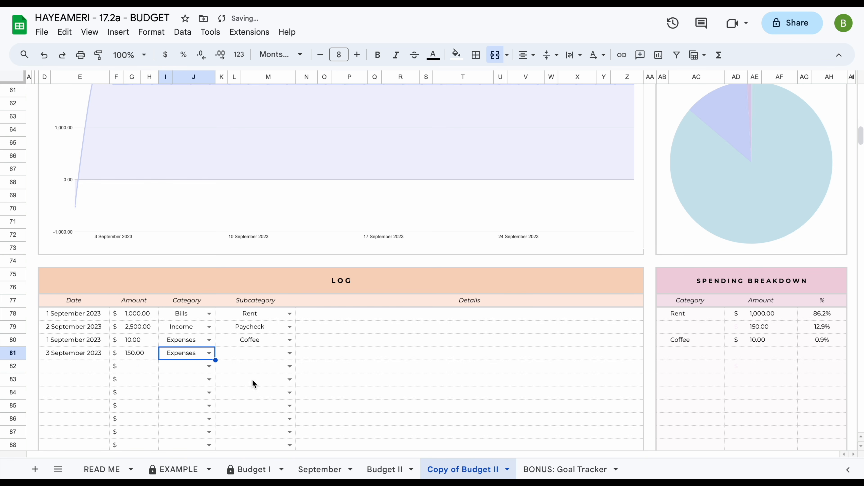
{"action": "left_click", "coordinate": [290, 353]}
{"action": "left_click", "coordinate": [281, 366]}
{"action": "key", "text": "Tab"}
Step: Examine the balance chart, Spending Breakdown and dashboard tables for the effects of the logged transactions
{"action": "scroll", "coordinate": [347, 355], "scroll_direction": "up", "scroll_amount": 3}
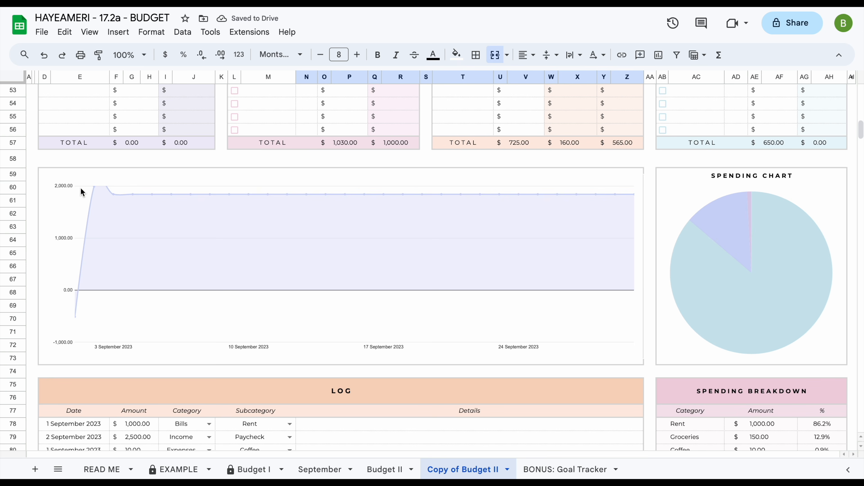
{"action": "scroll", "coordinate": [154, 255], "scroll_direction": "down", "scroll_amount": 3}
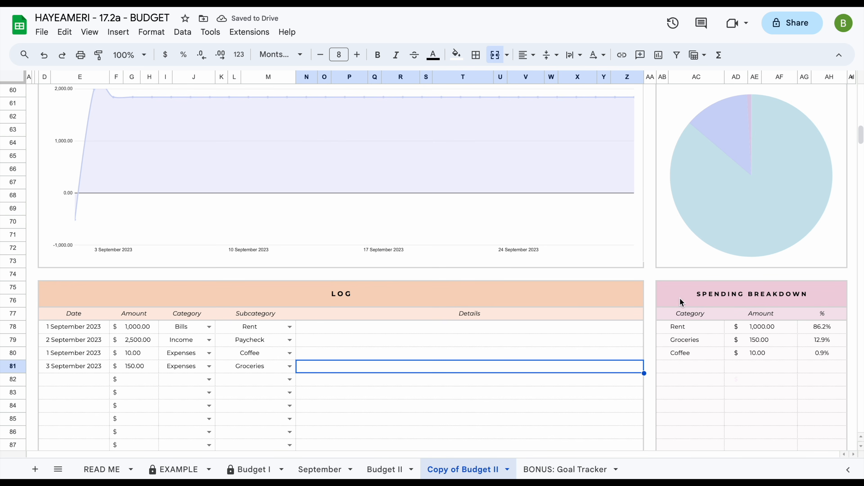
{"action": "scroll", "coordinate": [680, 177], "scroll_direction": "up", "scroll_amount": 3}
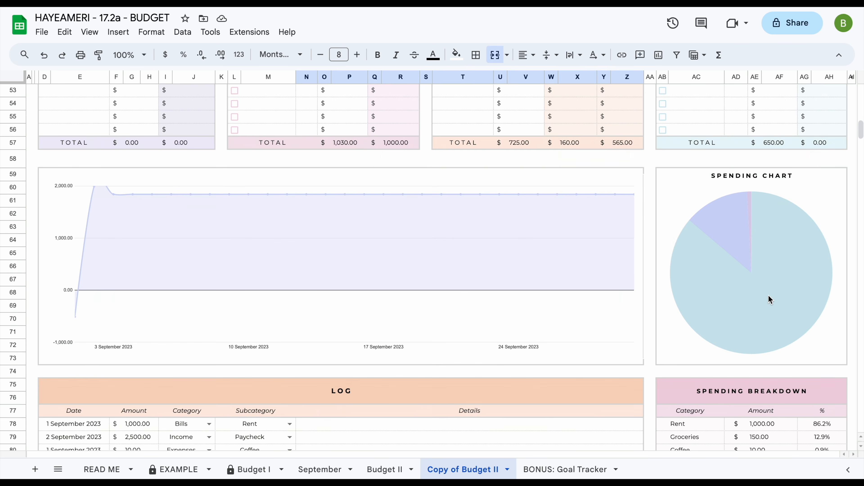
{"action": "scroll", "coordinate": [498, 300], "scroll_direction": "up", "scroll_amount": 15}
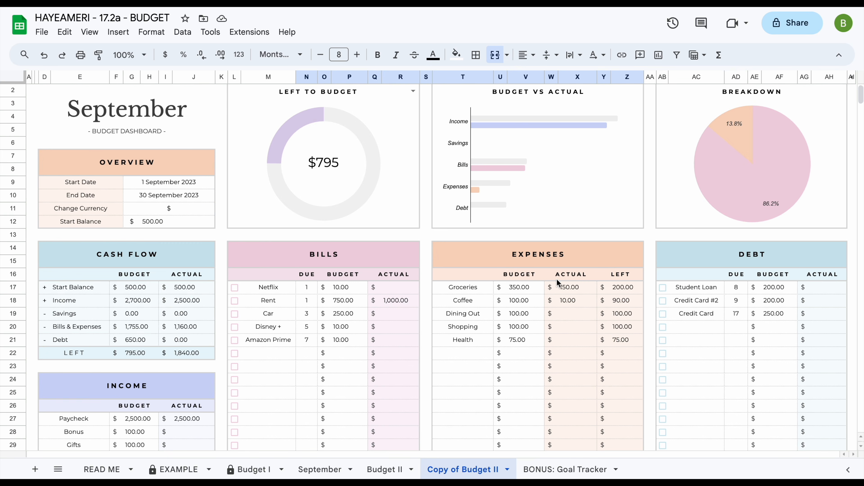
{"action": "scroll", "coordinate": [347, 360], "scroll_direction": "down", "scroll_amount": 3}
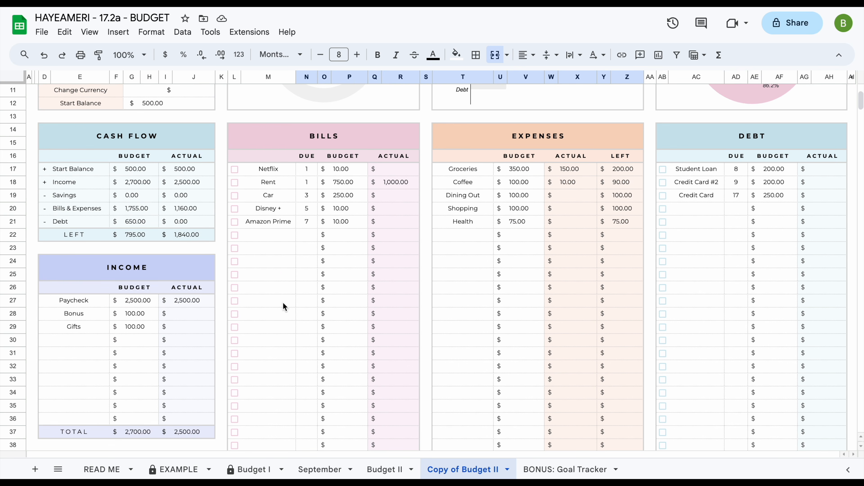
{"action": "scroll", "coordinate": [284, 306], "scroll_direction": "up", "scroll_amount": 3}
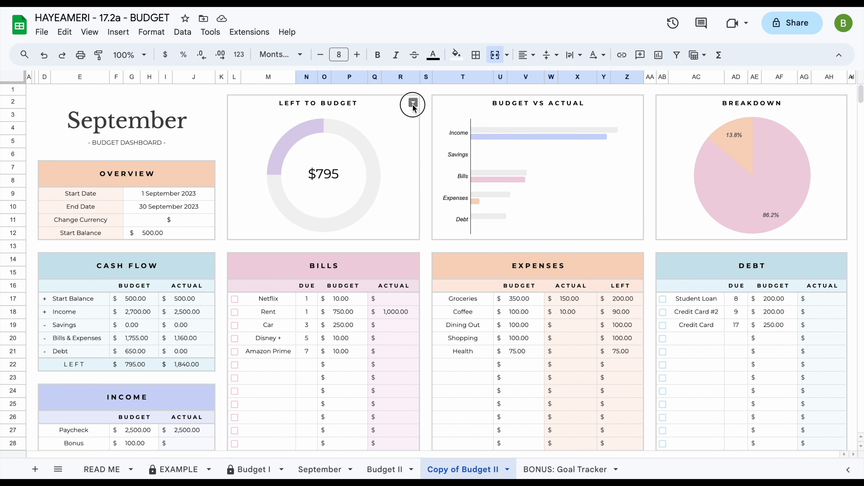
{"action": "left_click", "coordinate": [413, 106]}
{"action": "left_click", "coordinate": [370, 118]}
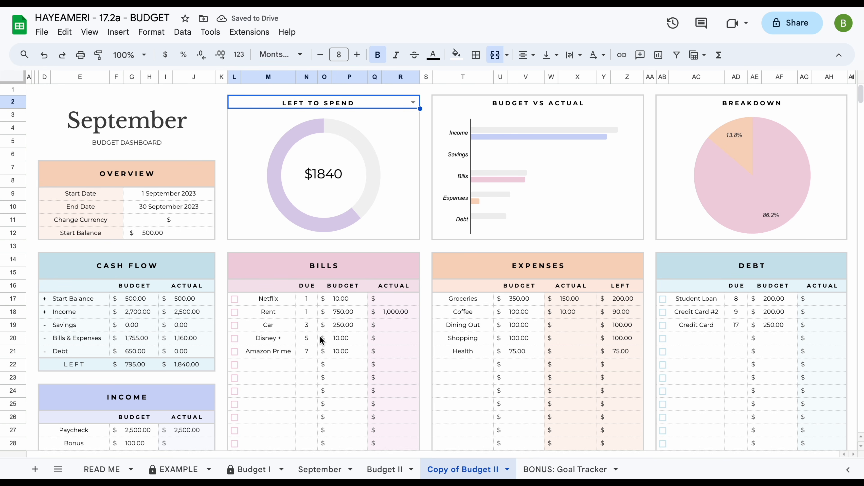
{"action": "scroll", "coordinate": [322, 339], "scroll_direction": "down", "scroll_amount": 5}
{"action": "key", "text": "ctrl+z"}
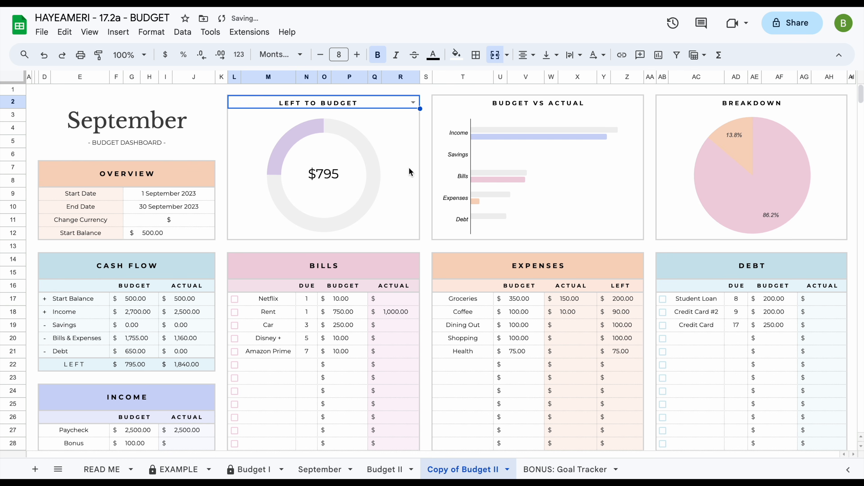
Step: Switch the dashboard's Left to Budget ring chart to Left to Spend
{"action": "left_click", "coordinate": [413, 102]}
{"action": "left_click", "coordinate": [369, 117]}
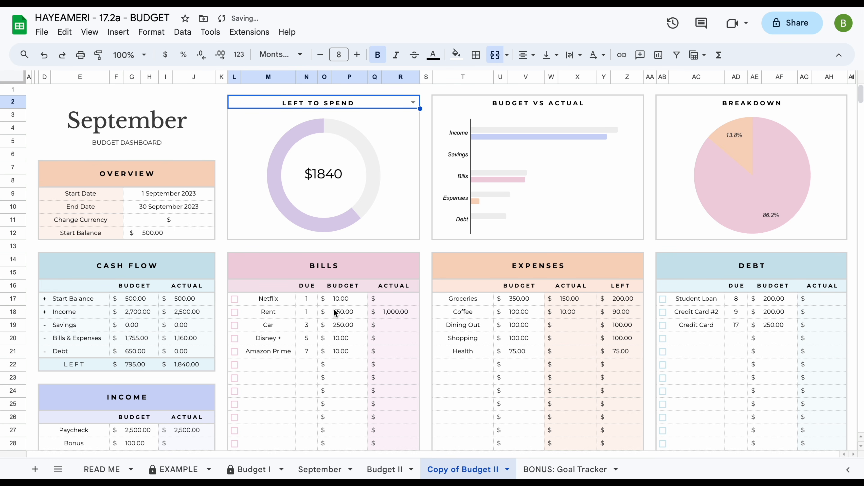
Step: Tick off the Rent bill as paid in the dashboard's Bills table
{"action": "left_click", "coordinate": [235, 312]}
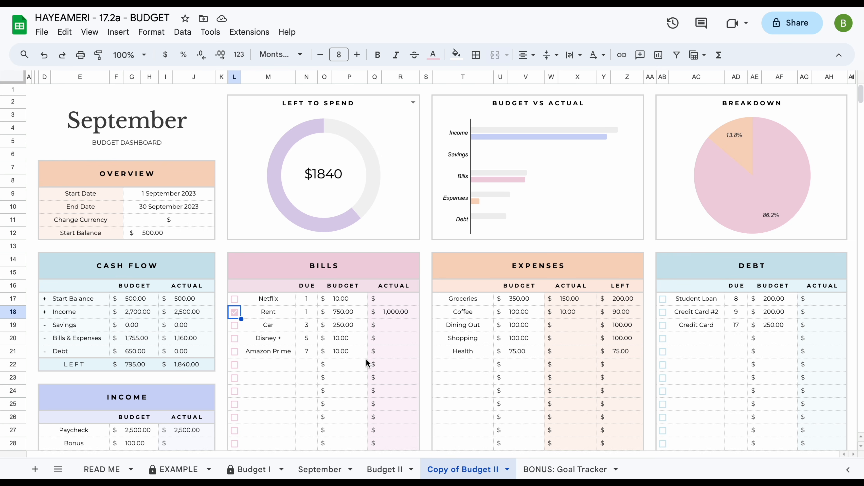
{"action": "scroll", "coordinate": [281, 385], "scroll_direction": "down", "scroll_amount": 15}
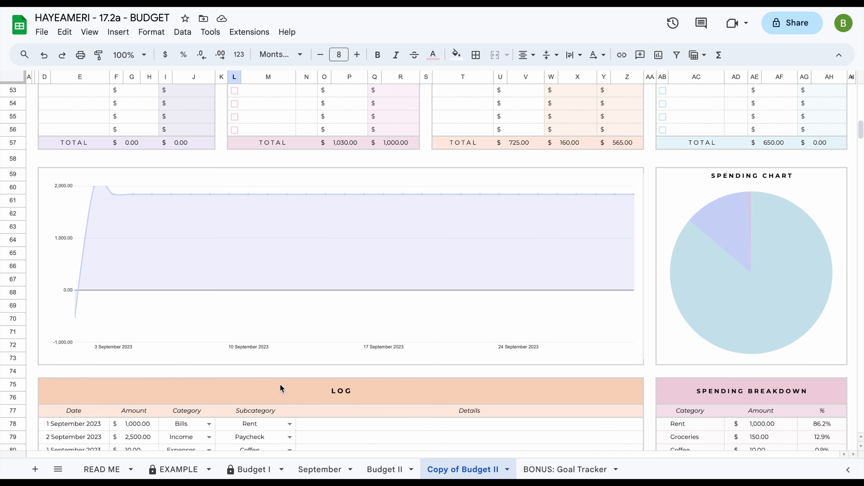
{"action": "scroll", "coordinate": [306, 302], "scroll_direction": "up", "scroll_amount": 15}
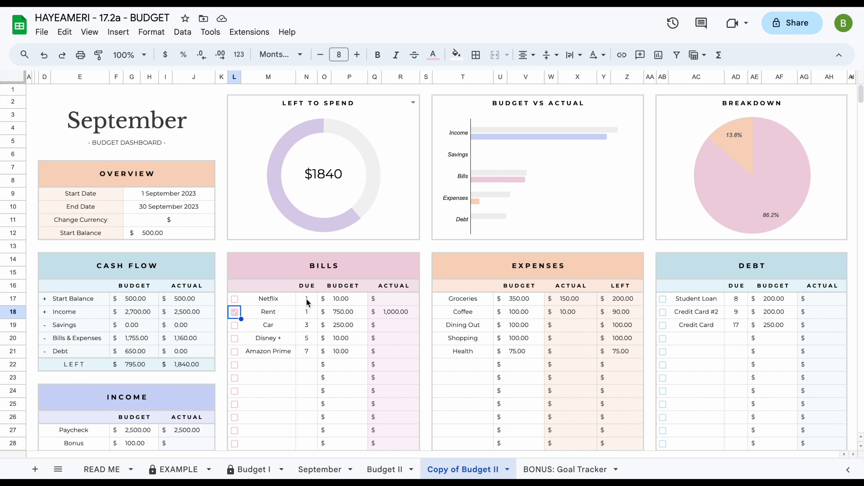
Step: Sort the four Log entries in D78:Z81 by date, using Column D in A to Z order
{"action": "scroll", "coordinate": [307, 301], "scroll_direction": "down", "scroll_amount": 18}
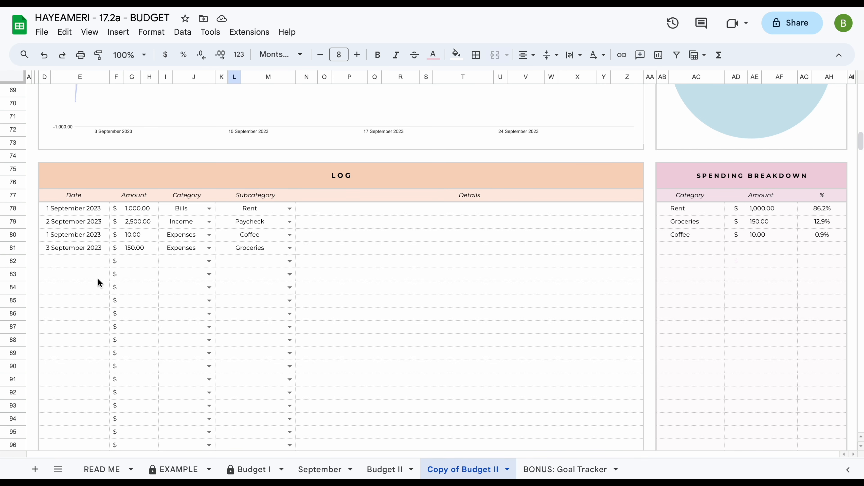
{"action": "left_click", "coordinate": [81, 212]}
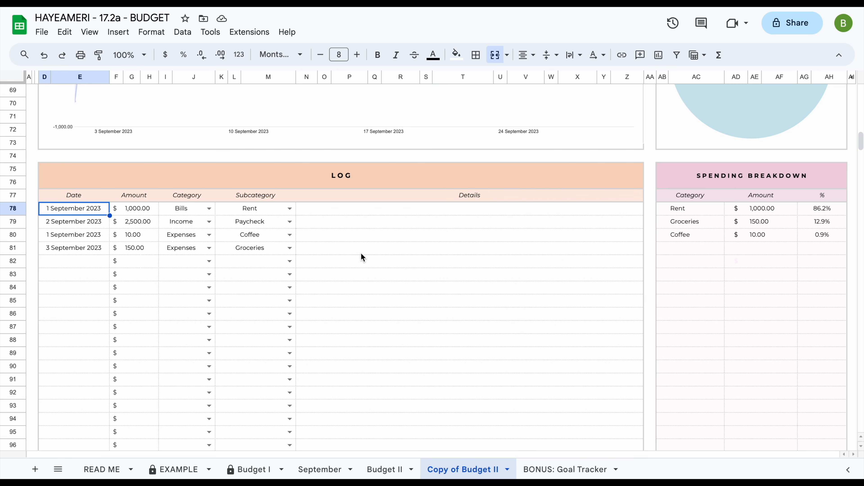
{"action": "left_click", "coordinate": [601, 251], "text": "shift"}
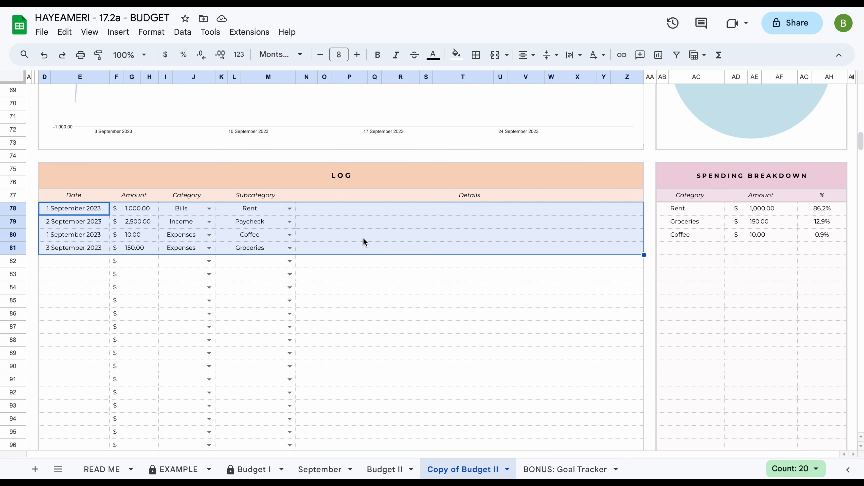
{"action": "right_click", "coordinate": [311, 232]}
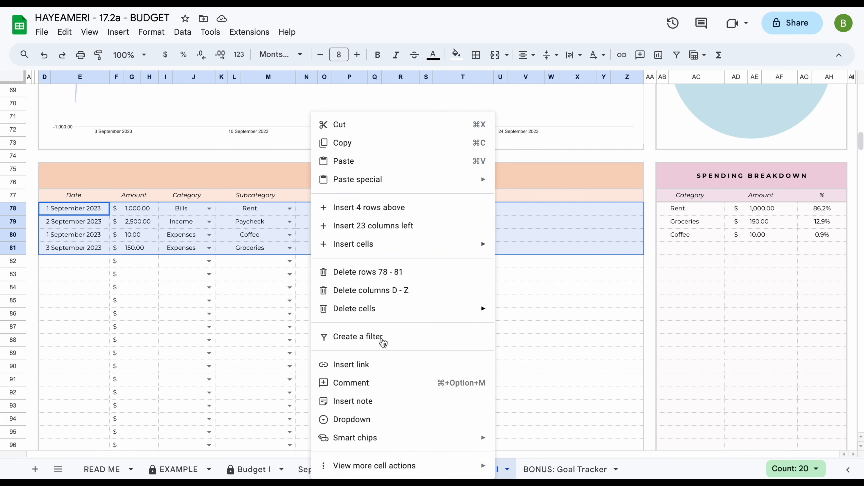
{"action": "mouse_move", "coordinate": [382, 465]}
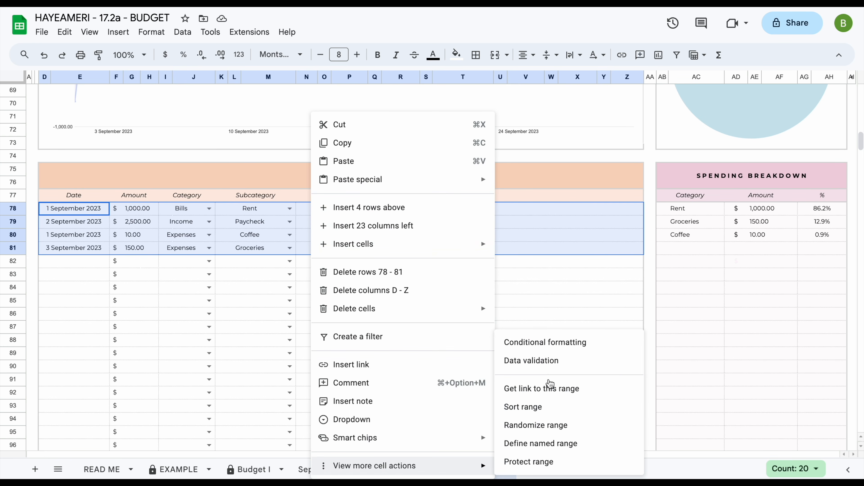
{"action": "left_click", "coordinate": [551, 408]}
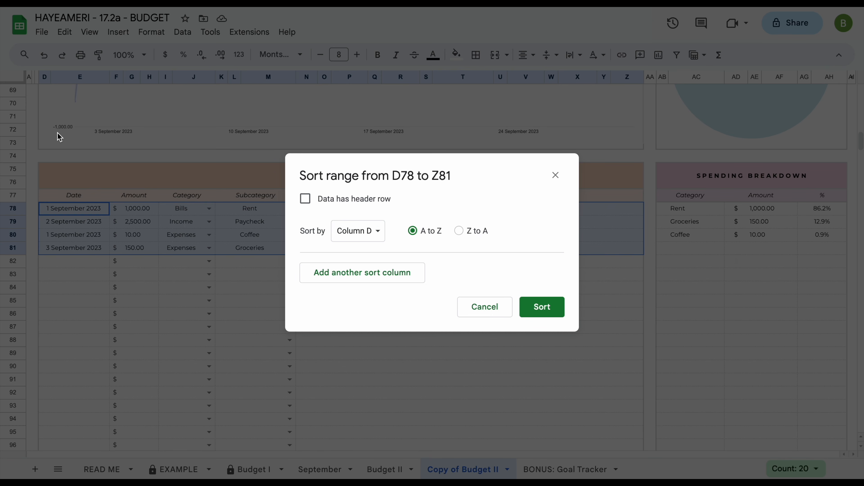
{"action": "left_click", "coordinate": [542, 307]}
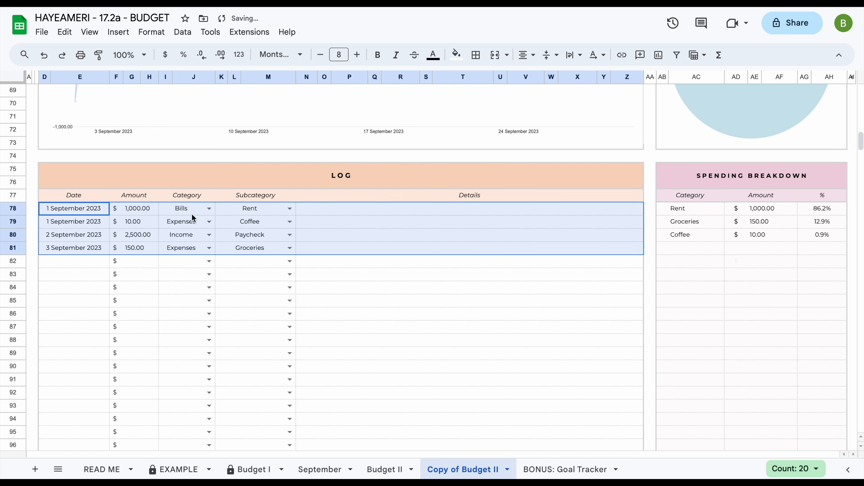
Step: Open the BONUS: Goal Tracker sheet and examine the layout of its Savings and Debt tables
{"action": "scroll", "coordinate": [170, 254], "scroll_direction": "up", "scroll_amount": 20}
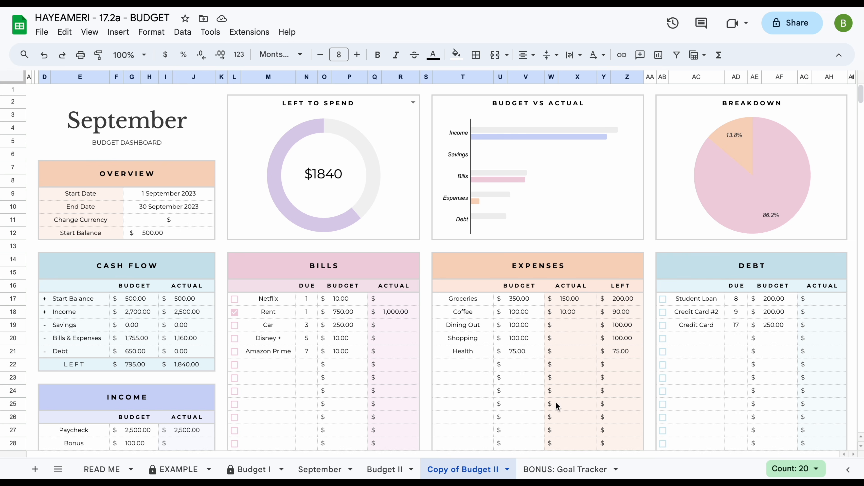
{"action": "left_click", "coordinate": [563, 469]}
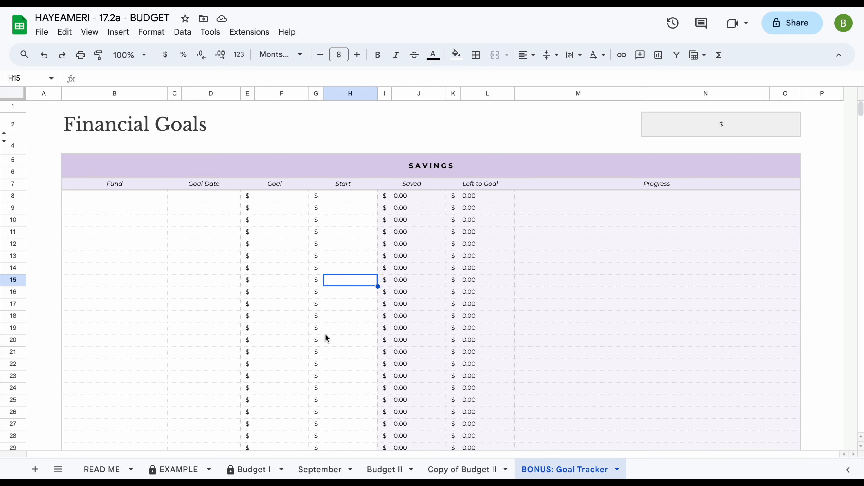
{"action": "scroll", "coordinate": [161, 319], "scroll_direction": "down", "scroll_amount": 2}
{"action": "scroll", "coordinate": [161, 320], "scroll_direction": "up", "scroll_amount": 2}
{"action": "scroll", "coordinate": [116, 207], "scroll_direction": "down", "scroll_amount": 6}
{"action": "scroll", "coordinate": [116, 207], "scroll_direction": "up", "scroll_amount": 6}
{"action": "scroll", "coordinate": [132, 306], "scroll_direction": "down", "scroll_amount": 6}
{"action": "scroll", "coordinate": [132, 307], "scroll_direction": "down", "scroll_amount": 4}
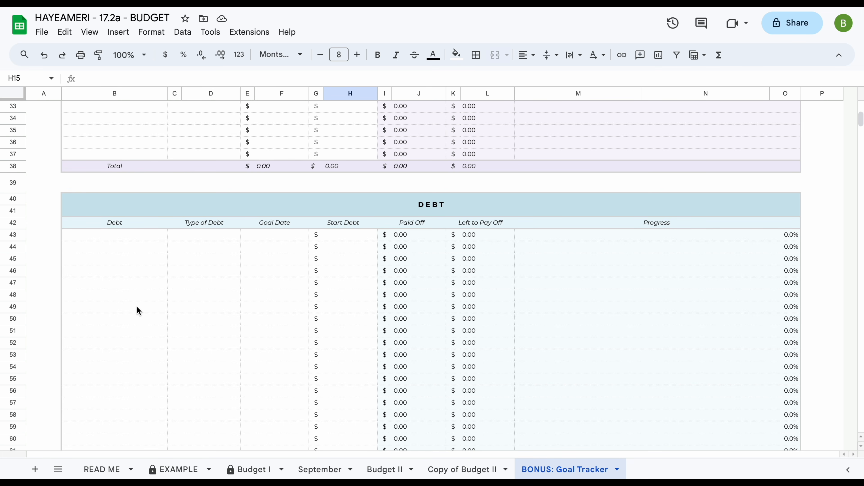
{"action": "scroll", "coordinate": [137, 307], "scroll_direction": "up", "scroll_amount": 8}
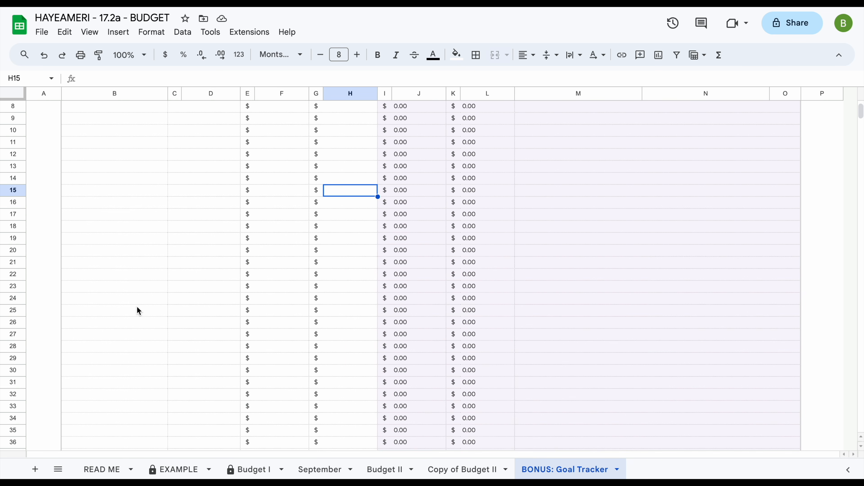
{"action": "scroll", "coordinate": [137, 307], "scroll_direction": "up", "scroll_amount": 3}
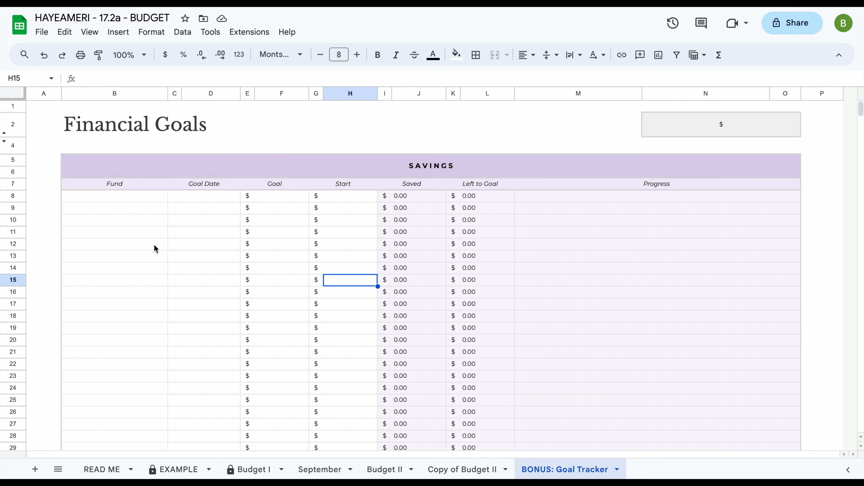
Step: Enter the Budget II savings categories Wedding, Car, Renovation and Holidays as funds in the Goal Tracker's Savings table
{"action": "left_click", "coordinate": [141, 199]}
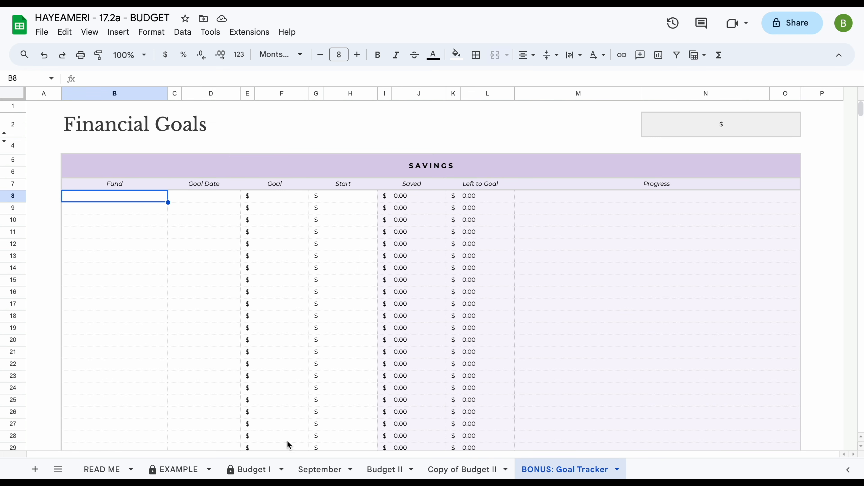
{"action": "left_click", "coordinate": [386, 470]}
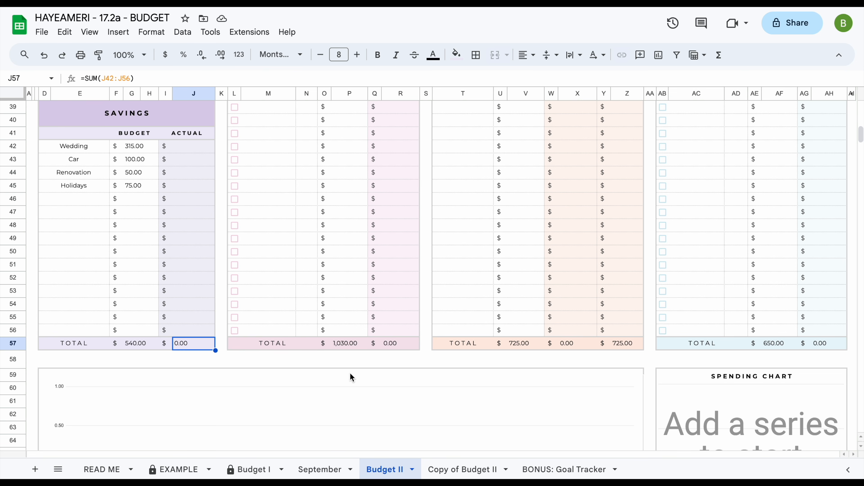
{"action": "left_click", "coordinate": [580, 476]}
{"action": "type", "text": "Wedding"}
{"action": "key", "text": "Return"}
{"action": "type", "text": "Car"}
{"action": "key", "text": "Return"}
{"action": "type", "text": "Renovation"}
{"action": "key", "text": "Return"}
{"action": "type", "text": "Holidays"}
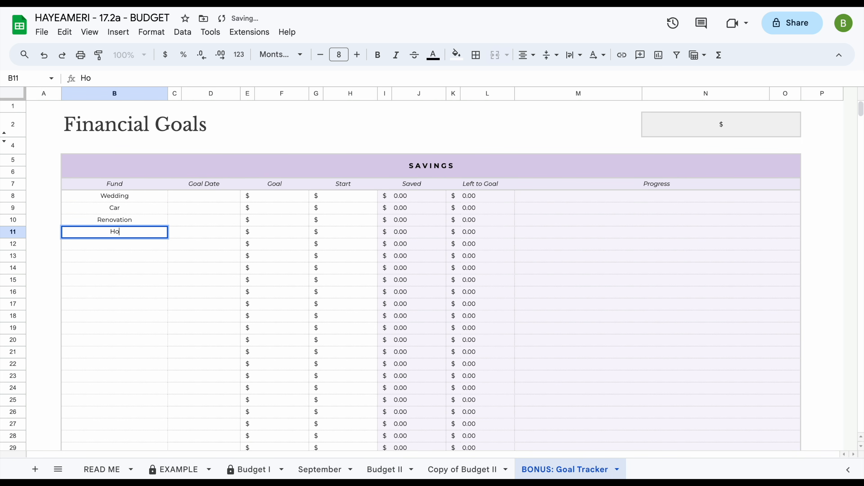
{"action": "key", "text": "Return"}
{"action": "left_click_drag", "start_coordinate": [218, 197], "coordinate": [219, 245]}
{"action": "left_click_drag", "start_coordinate": [280, 198], "coordinate": [279, 240]}
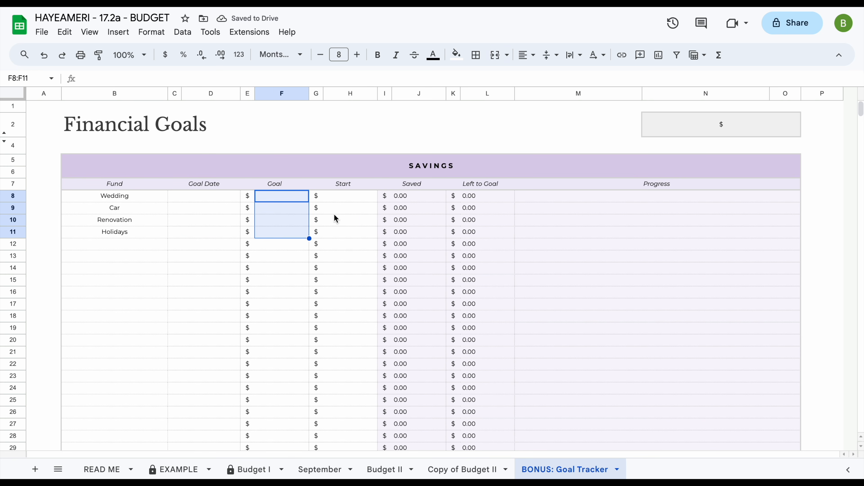
{"action": "left_click_drag", "start_coordinate": [351, 198], "coordinate": [359, 244]}
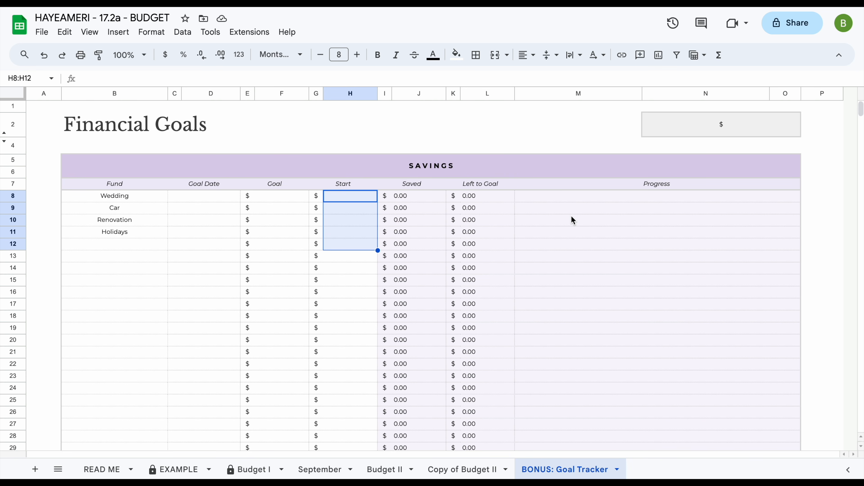
{"action": "left_click", "coordinate": [335, 201]}
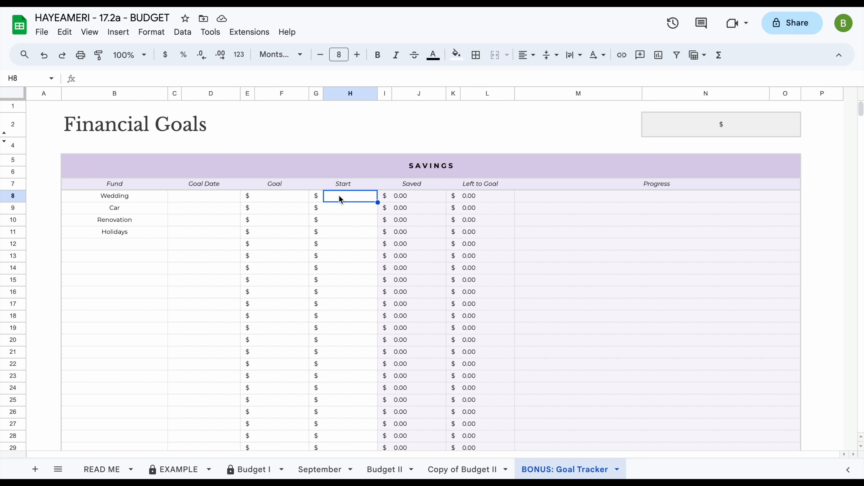
Step: Set the Wedding fund's goal to 15000 and its starting amount to 5000
{"action": "left_click", "coordinate": [290, 198]}
{"action": "type", "text": "15000"}
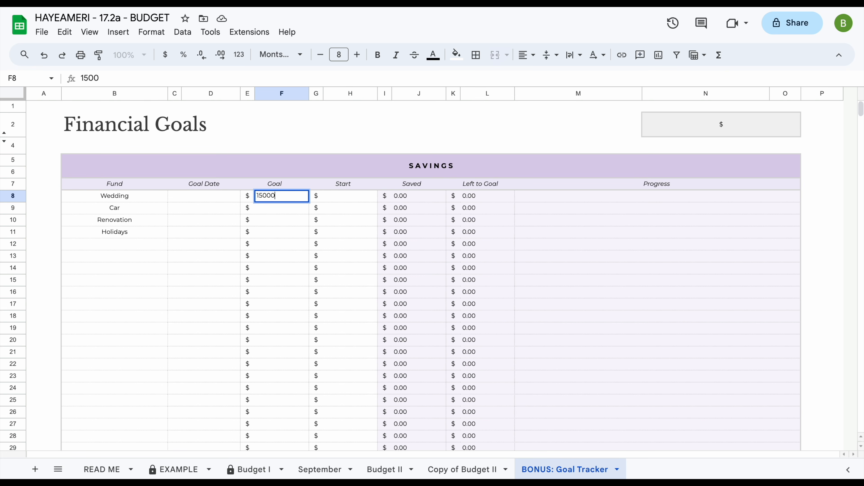
{"action": "key", "text": "Return"}
{"action": "left_click", "coordinate": [351, 201]}
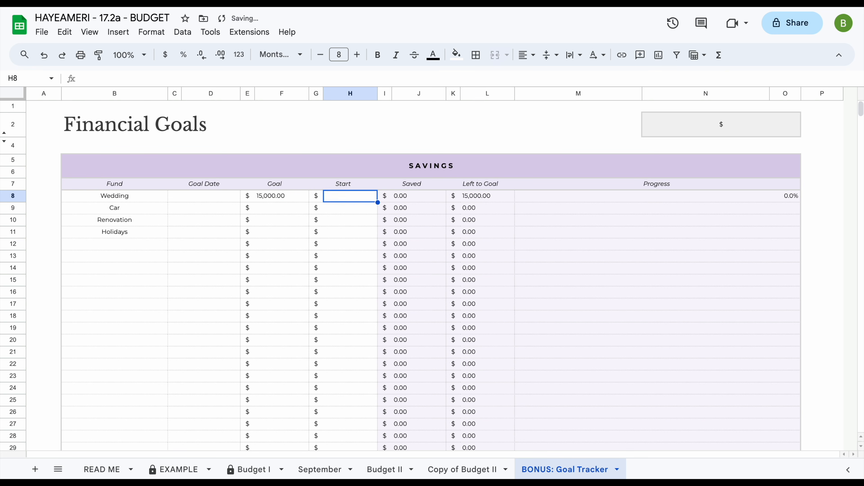
{"action": "type", "text": "5000"}
{"action": "key", "text": "Return"}
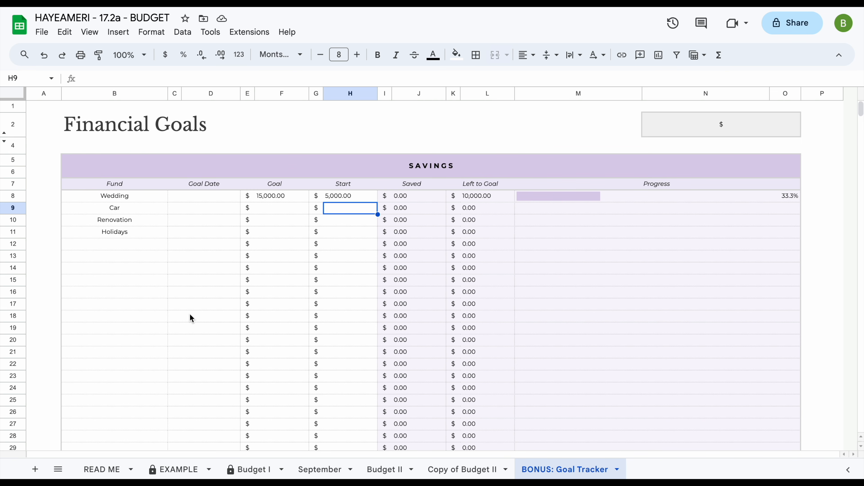
Step: Add a Goal Tracker Log entry dated 1 September 2023 for 100, with category Wedding
{"action": "scroll", "coordinate": [191, 318], "scroll_direction": "down", "scroll_amount": 20}
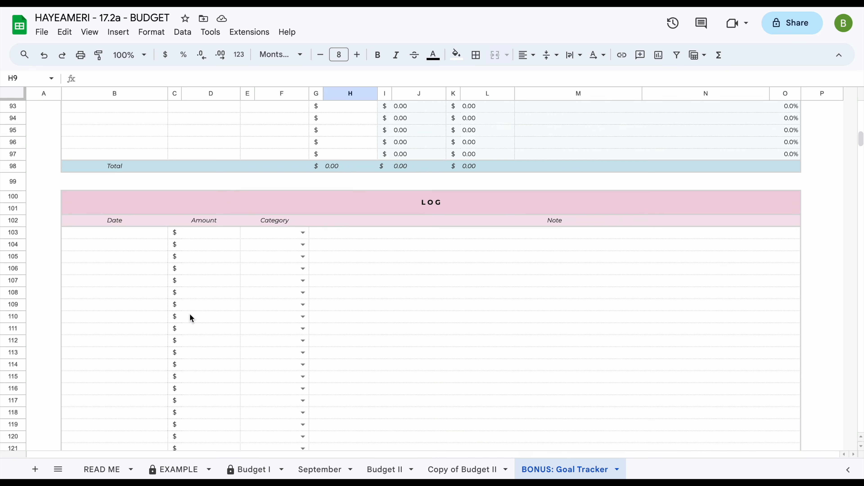
{"action": "left_click", "coordinate": [134, 239]}
{"action": "left_click", "coordinate": [211, 235]}
{"action": "type", "text": "100"}
{"action": "key", "text": "Return"}
{"action": "left_click", "coordinate": [302, 233]}
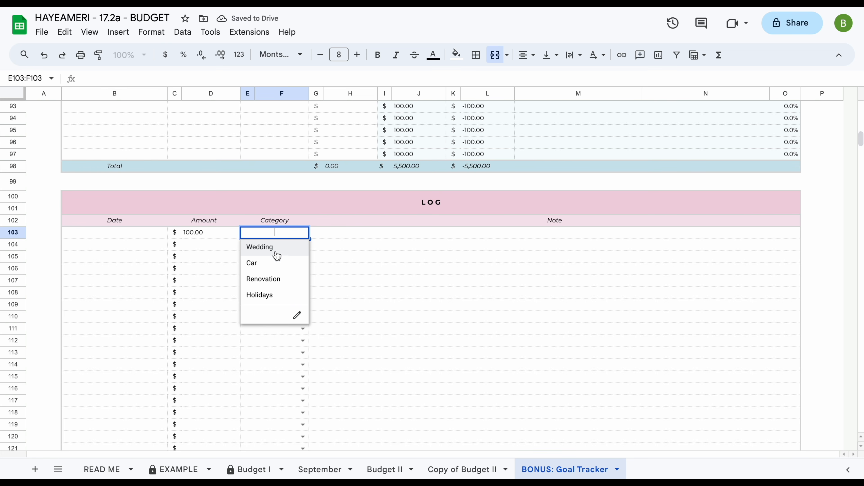
{"action": "left_click", "coordinate": [269, 248]}
{"action": "left_click", "coordinate": [159, 232]}
{"action": "type", "text": "1 sep"}
{"action": "key", "text": "Return"}
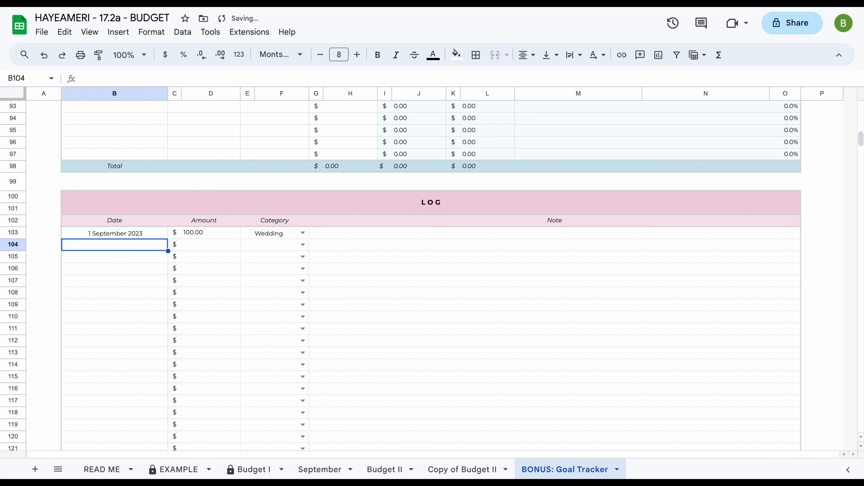
Step: Examine the Wedding fund's saved amount, remaining goal and progress in the Savings table against the Log entry
{"action": "scroll", "coordinate": [333, 232], "scroll_direction": "up", "scroll_amount": 18}
{"action": "scroll", "coordinate": [334, 234], "scroll_direction": "up", "scroll_amount": 12}
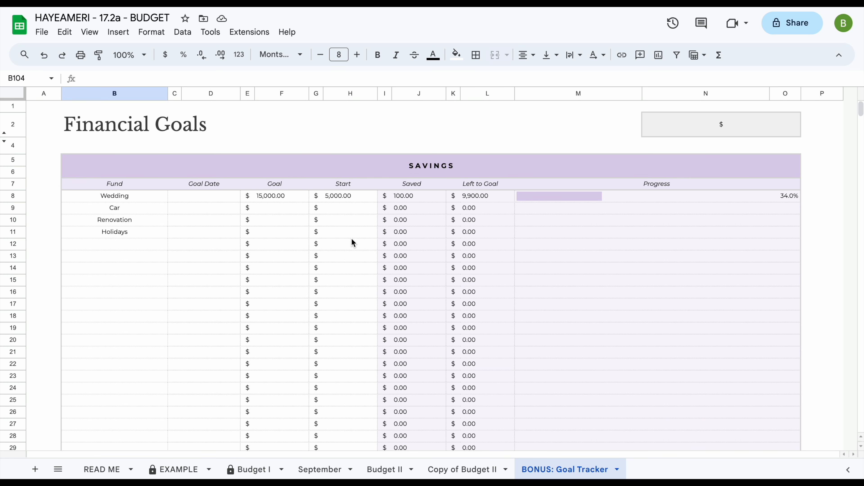
{"action": "scroll", "coordinate": [351, 240], "scroll_direction": "down", "scroll_amount": 20}
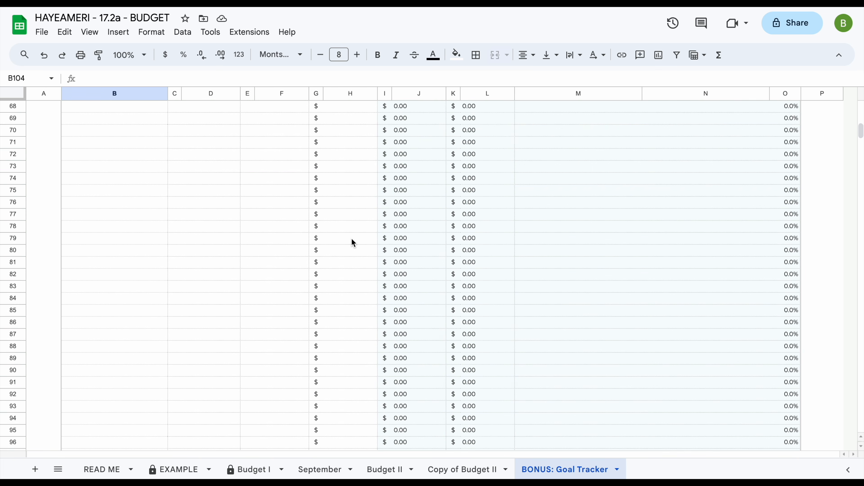
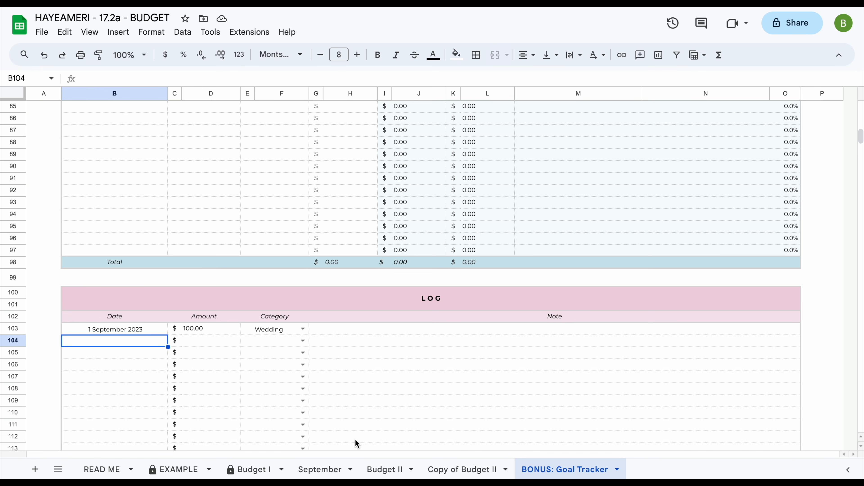
{"action": "scroll", "coordinate": [355, 441], "scroll_direction": "down", "scroll_amount": 2}
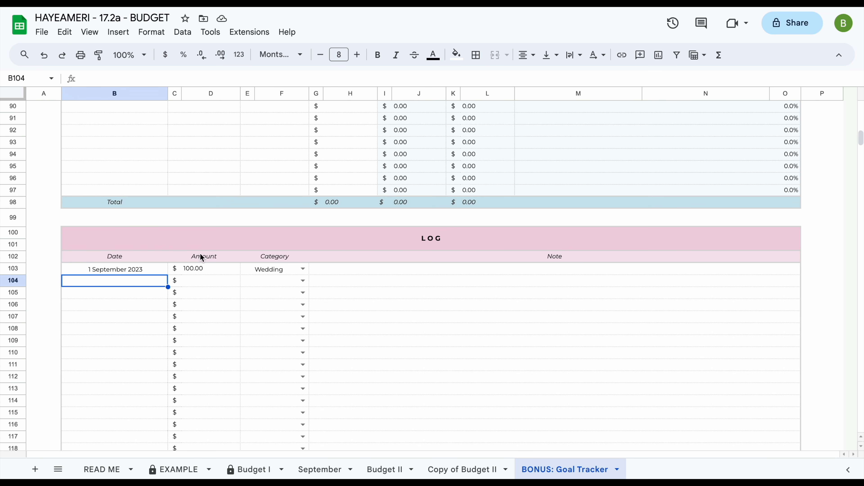
{"action": "scroll", "coordinate": [198, 257], "scroll_direction": "up", "scroll_amount": 20}
{"action": "scroll", "coordinate": [282, 206], "scroll_direction": "up", "scroll_amount": 3}
{"action": "scroll", "coordinate": [282, 206], "scroll_direction": "down", "scroll_amount": 10}
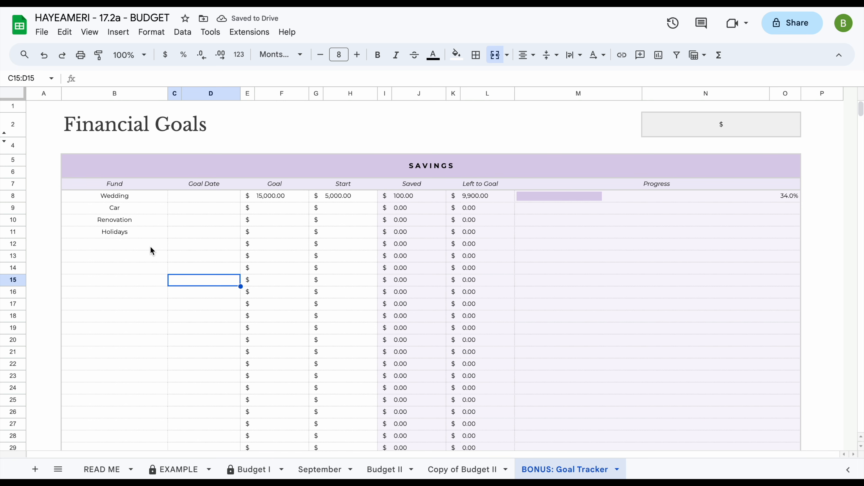
Step: Change the Wedding entry's amount in the Goal Tracker Log to -100 to record a withdrawal
{"action": "scroll", "coordinate": [151, 246], "scroll_direction": "down", "scroll_amount": 20}
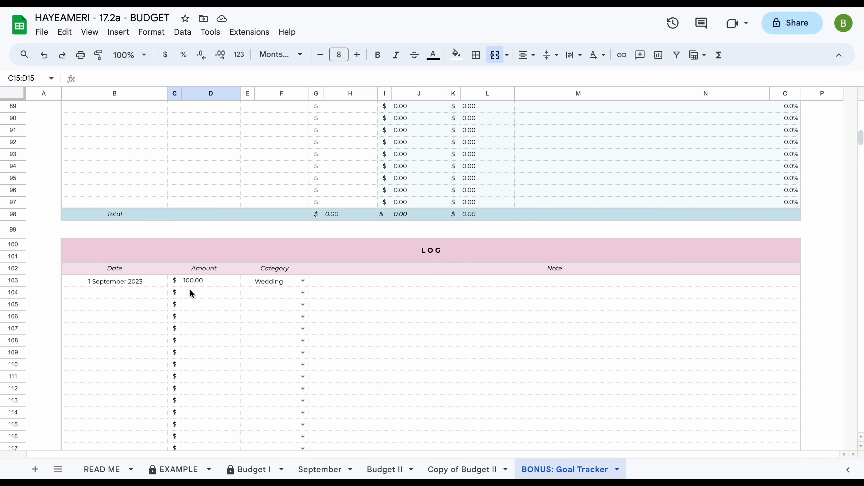
{"action": "left_click", "coordinate": [195, 284]}
{"action": "type", "text": "-1001"}
{"action": "key", "text": "BackSpace"}
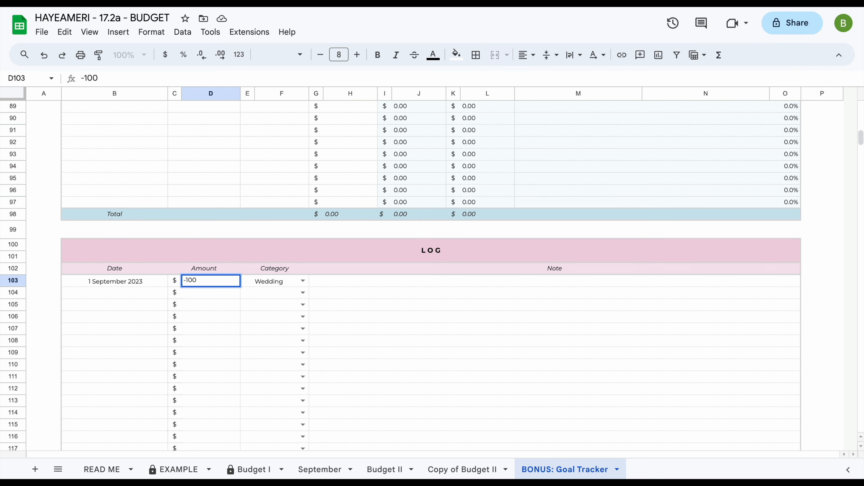
{"action": "key", "text": "Return"}
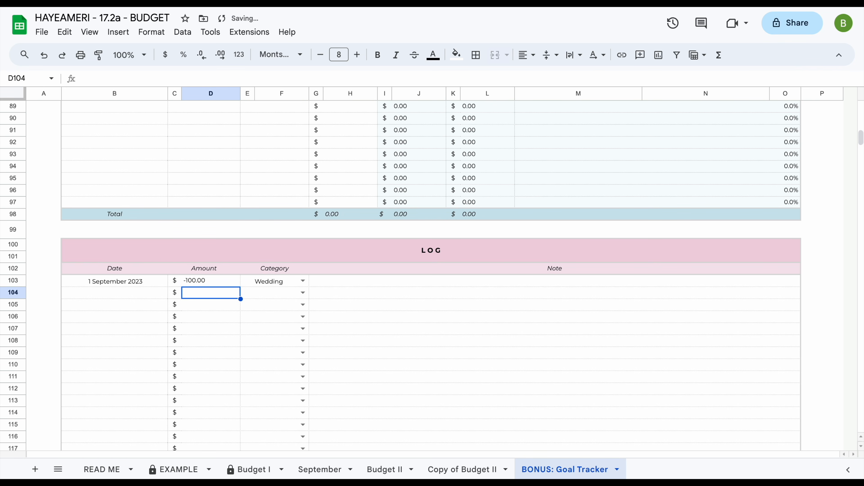
Step: List Student Loan, Credit Card #2 and Credit Card as debts in the Goal Tracker's Debt table
{"action": "scroll", "coordinate": [352, 278], "scroll_direction": "up", "scroll_amount": 20}
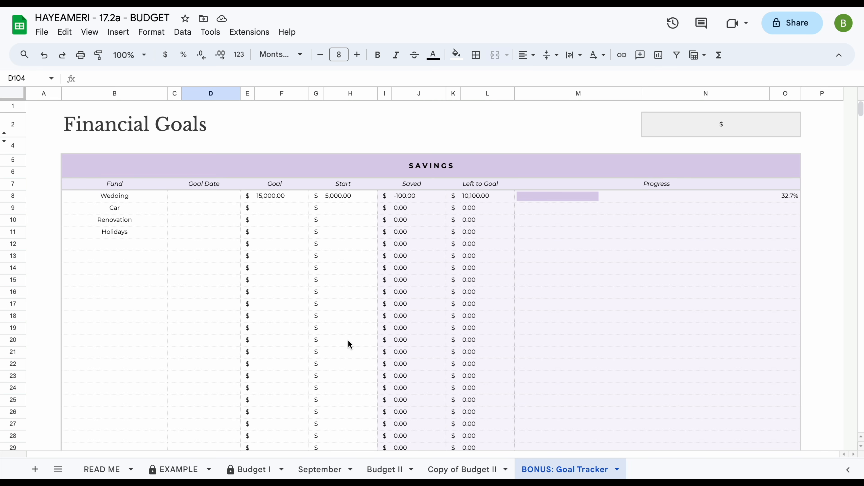
{"action": "scroll", "coordinate": [350, 344], "scroll_direction": "down", "scroll_amount": 10}
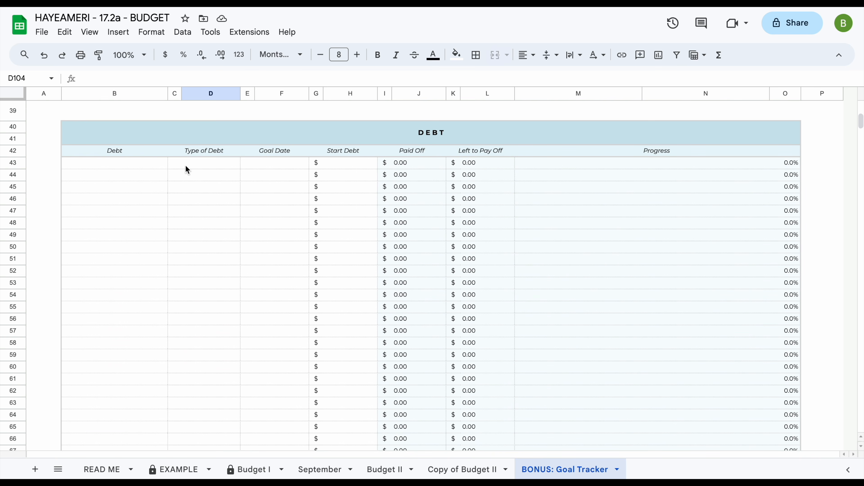
{"action": "left_click", "coordinate": [152, 166]}
{"action": "left_click", "coordinate": [271, 470]}
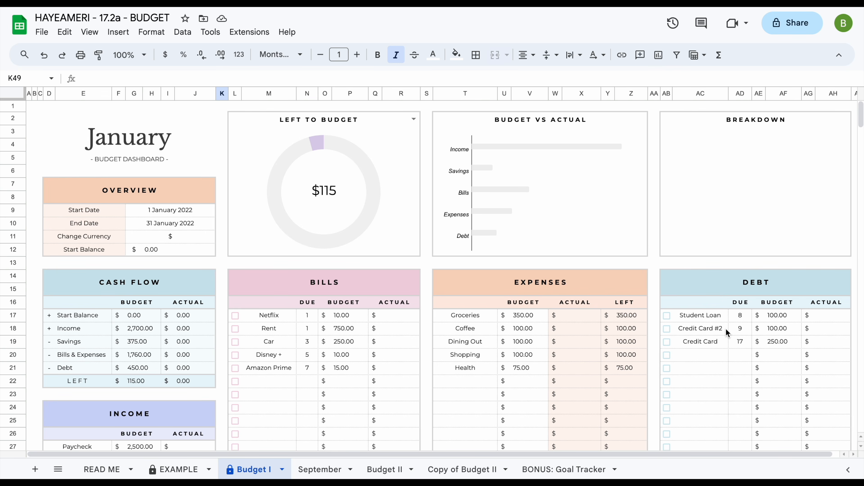
{"action": "left_click", "coordinate": [597, 468]}
{"action": "type", "text": "Student Loan"}
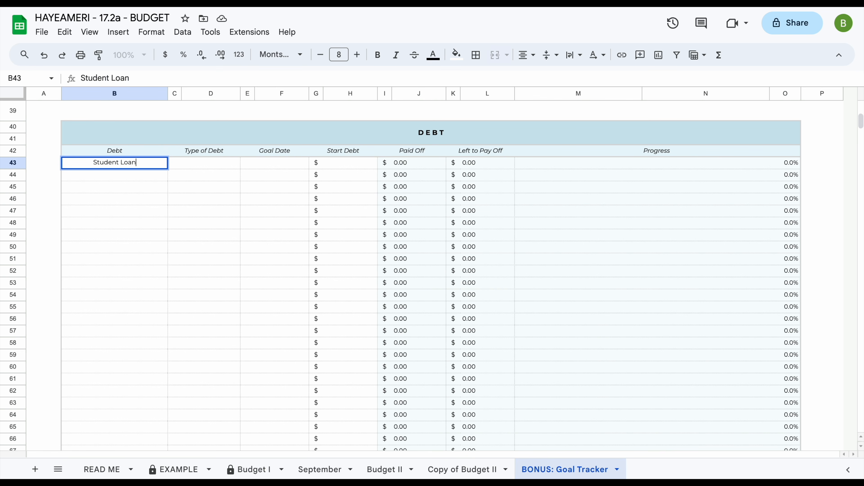
{"action": "key", "text": "Return"}
{"action": "type", "text": "Credit Card #2"}
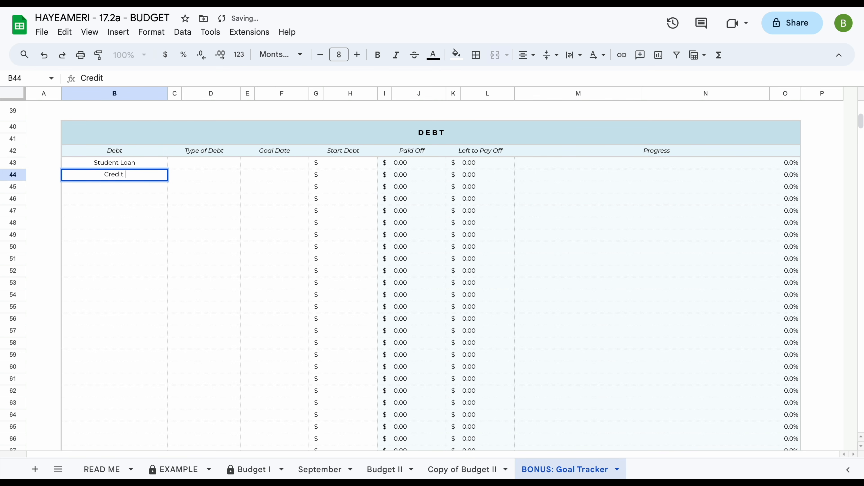
{"action": "key", "text": "Return"}
{"action": "type", "text": "Credit Card"}
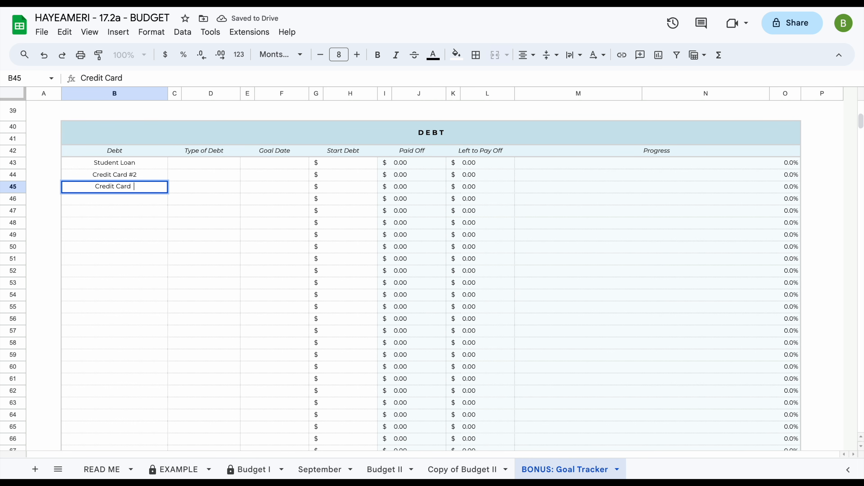
{"action": "key", "text": "Return"}
Step: Set the starting debts to 15000 for Student Loan, 5000 for Credit Card #2 and 5000 for Credit Card
{"action": "left_click_drag", "start_coordinate": [233, 168], "coordinate": [227, 200]}
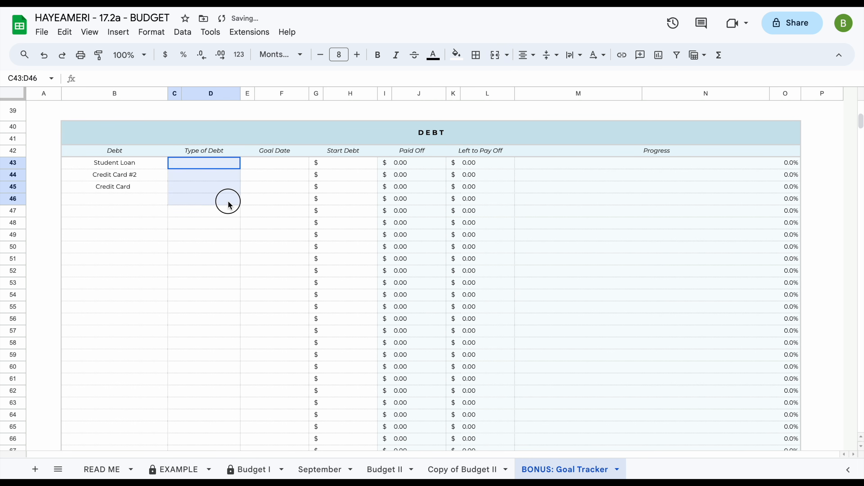
{"action": "left_click_drag", "start_coordinate": [277, 169], "coordinate": [282, 199]}
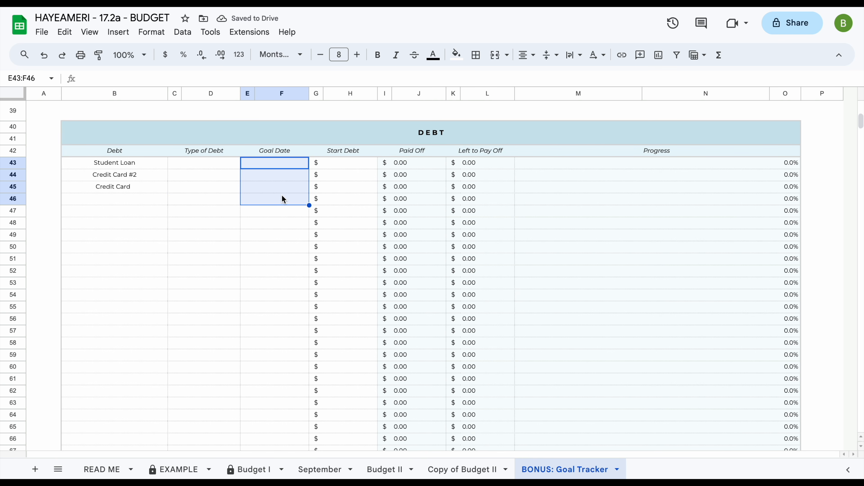
{"action": "left_click", "coordinate": [342, 170]}
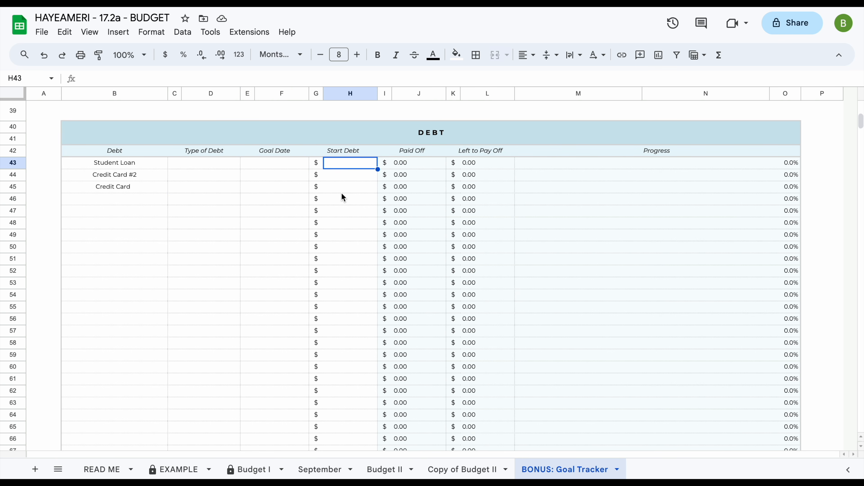
{"action": "type", "text": "150000.00"}
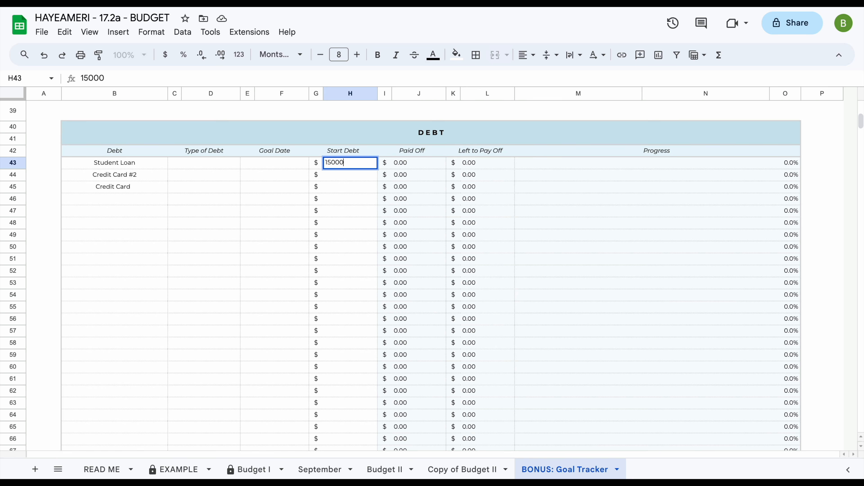
{"action": "key", "text": "Return"}
{"action": "type", "text": "5000"}
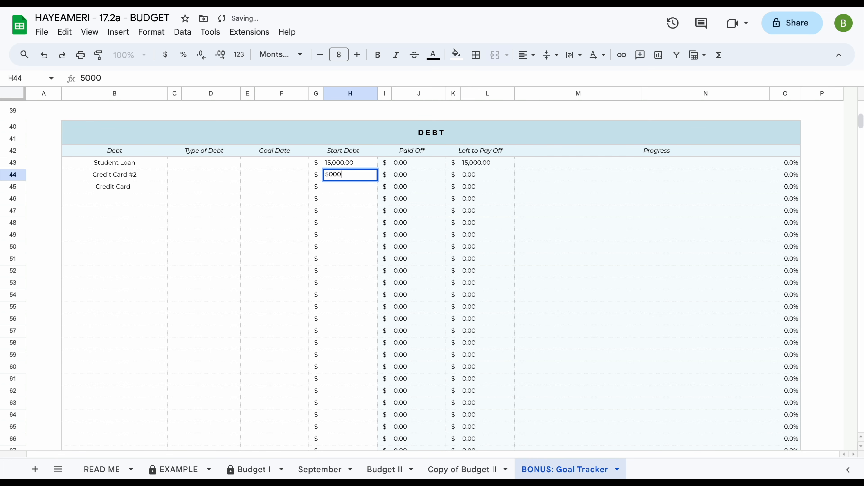
{"action": "key", "text": "Return"}
{"action": "type", "text": "5000"}
{"action": "key", "text": "Return"}
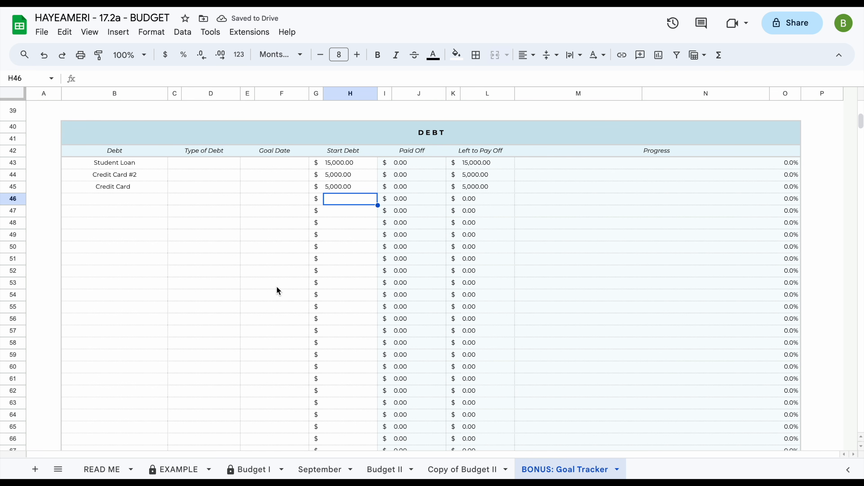
Step: Add a Goal Tracker Log entry dated 1 September 2023 for 500, with category Credit Card #2
{"action": "scroll", "coordinate": [268, 290], "scroll_direction": "down", "scroll_amount": 10}
{"action": "scroll", "coordinate": [268, 289], "scroll_direction": "down", "scroll_amount": 9}
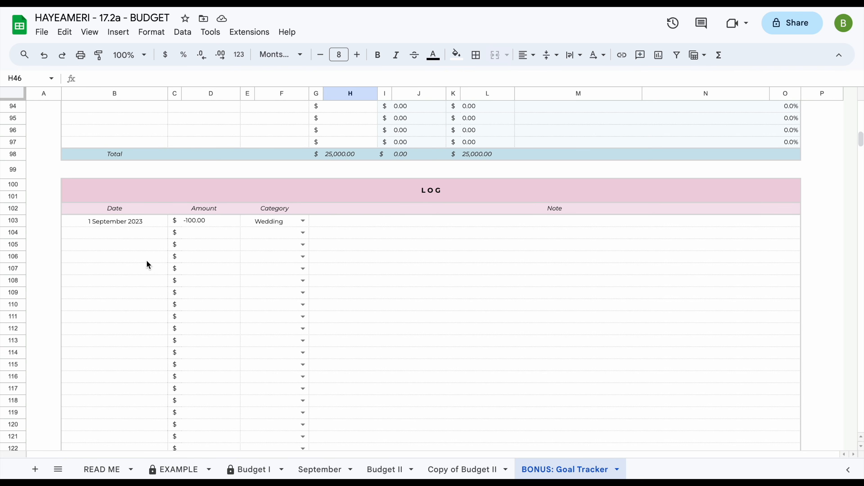
{"action": "left_click", "coordinate": [139, 238]}
{"action": "type", "text": "1"}
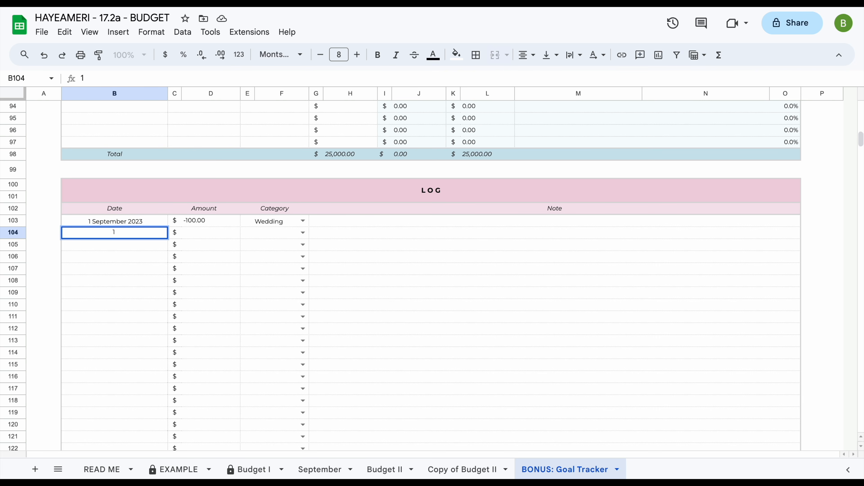
{"action": "type", "text": " sep"}
{"action": "key", "text": "Return"}
{"action": "left_click", "coordinate": [231, 235]}
{"action": "type", "text": "500"}
{"action": "key", "text": "Return"}
{"action": "left_click", "coordinate": [301, 234]}
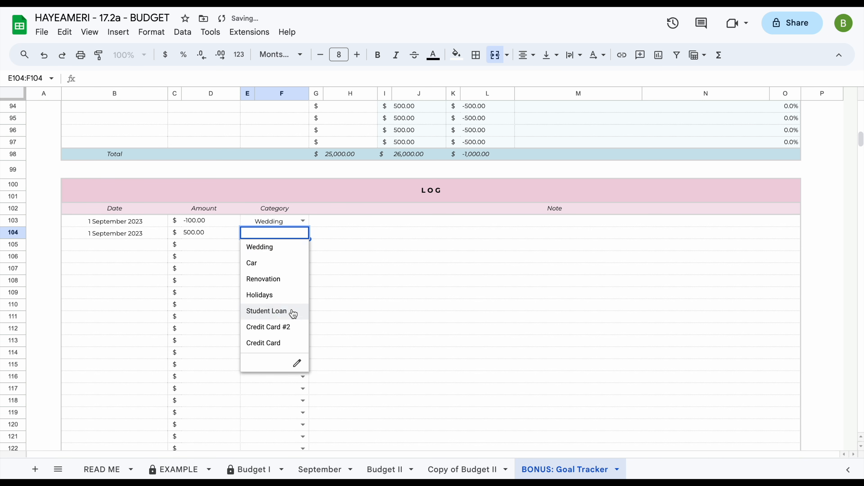
{"action": "left_click", "coordinate": [291, 327]}
{"action": "scroll", "coordinate": [311, 205], "scroll_direction": "up", "scroll_amount": 20}
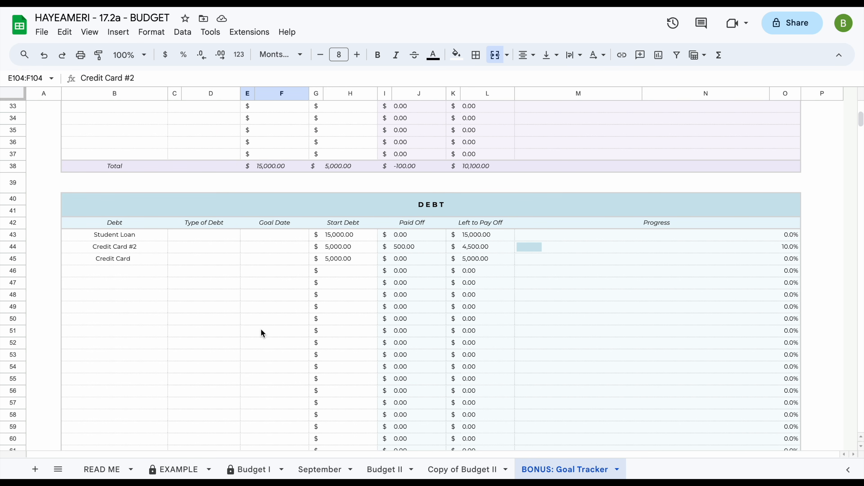
Step: Add a Goal Tracker Log entry dated 30 September 2023 for 45, with category Credit Card #2
{"action": "scroll", "coordinate": [176, 375], "scroll_direction": "down", "scroll_amount": 10}
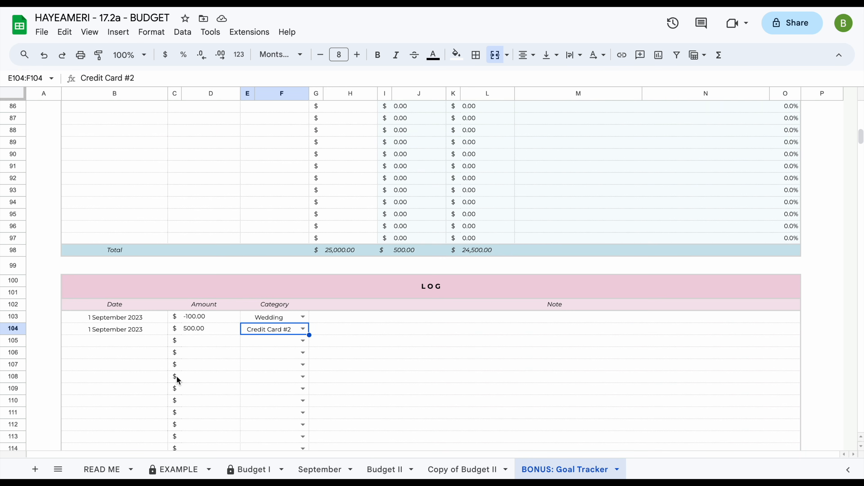
{"action": "left_click", "coordinate": [131, 339]}
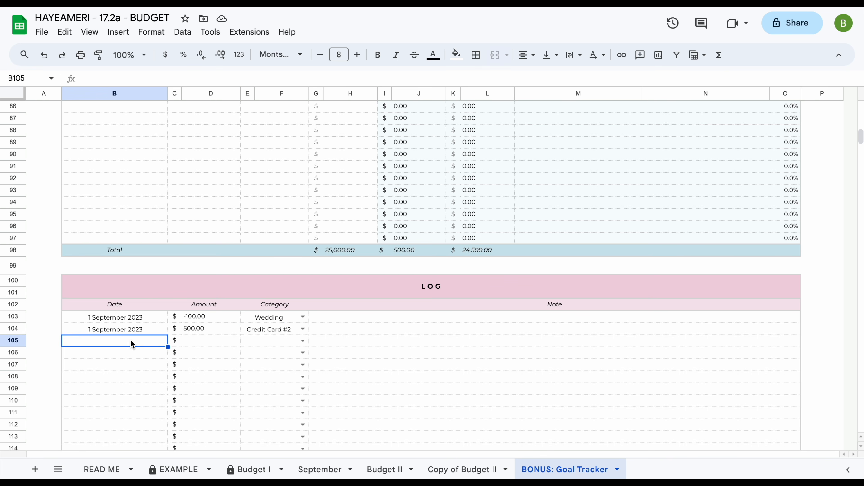
{"action": "type", "text": "3"}
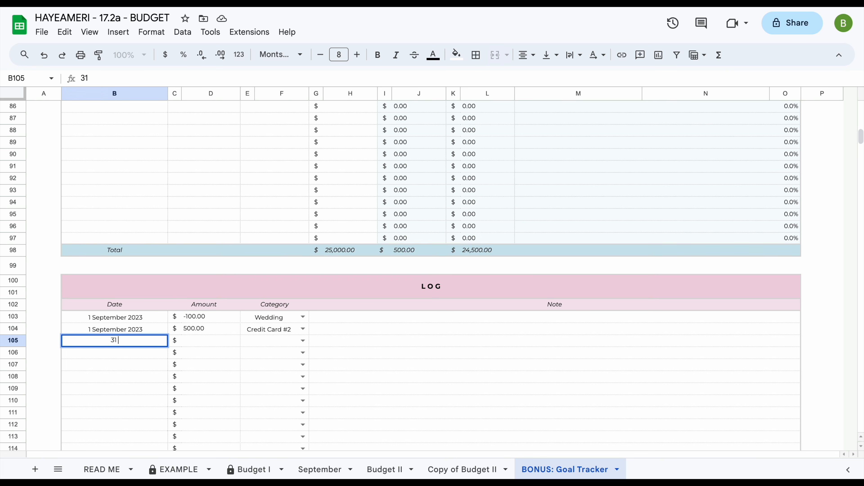
{"action": "type", "text": "0 sep"}
{"action": "key", "text": "Return"}
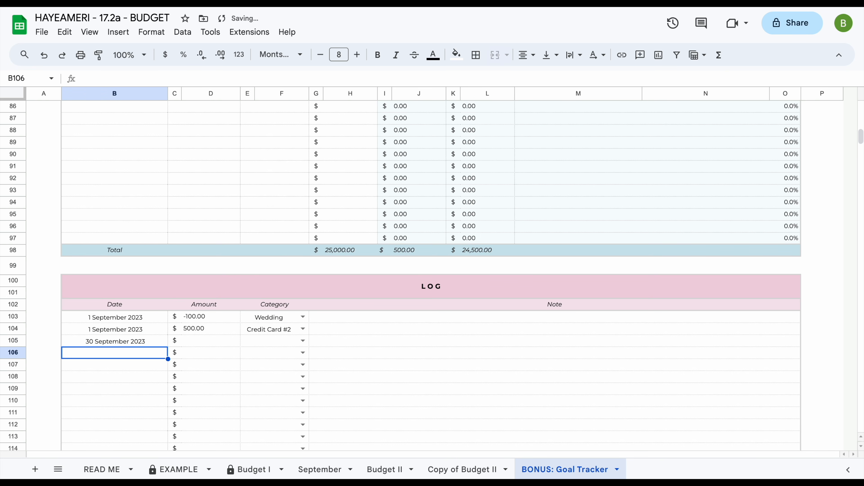
{"action": "left_click", "coordinate": [199, 343]}
{"action": "type", "text": "45"}
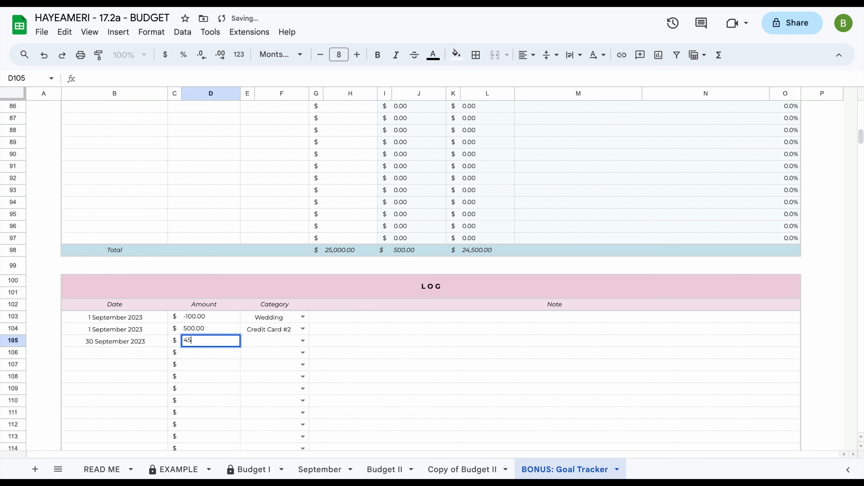
{"action": "key", "text": "Return"}
{"action": "left_click", "coordinate": [303, 341]}
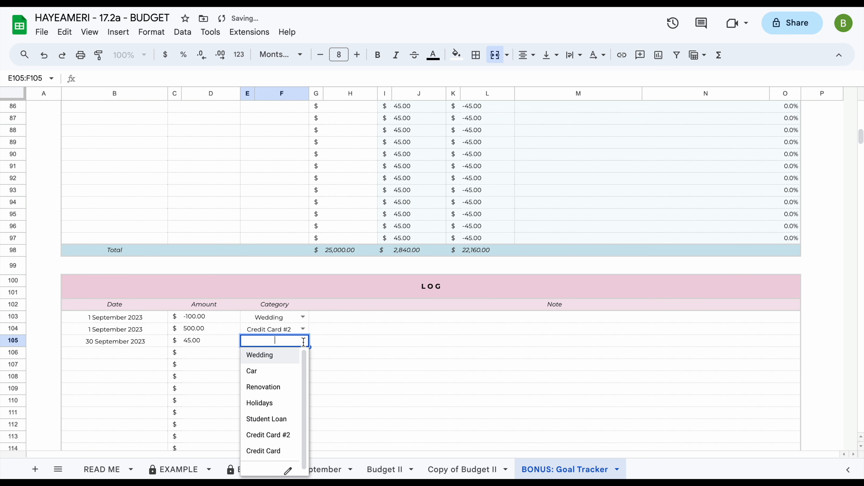
{"action": "left_click", "coordinate": [288, 435]}
Step: Change the amount of the 30 September 2023 Credit Card #2 entry in the Log to -45
{"action": "left_click", "coordinate": [212, 343]}
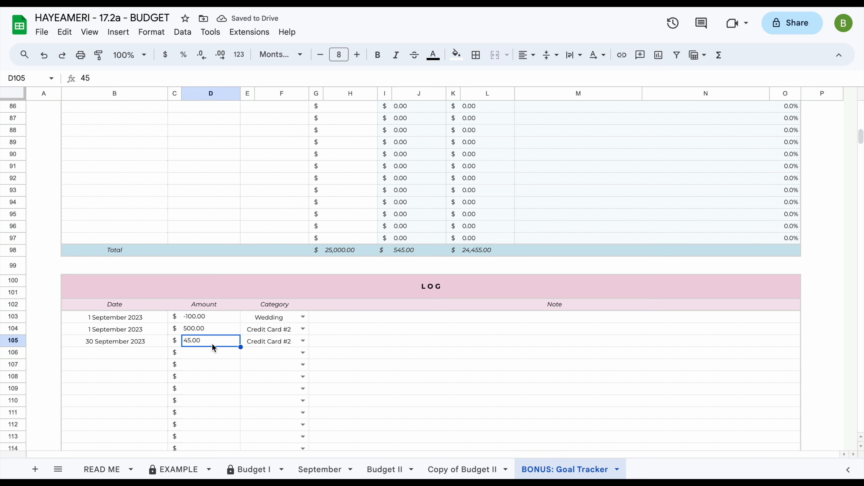
{"action": "type", "text": "-45"}
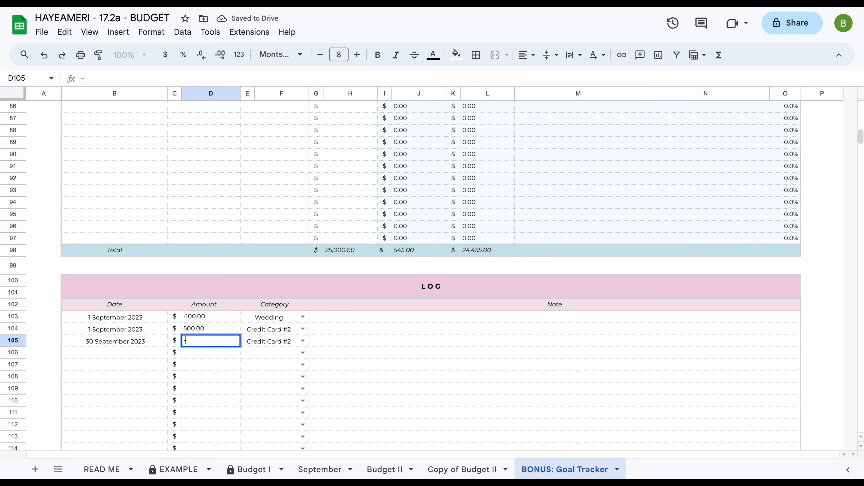
{"action": "key", "text": "Return"}
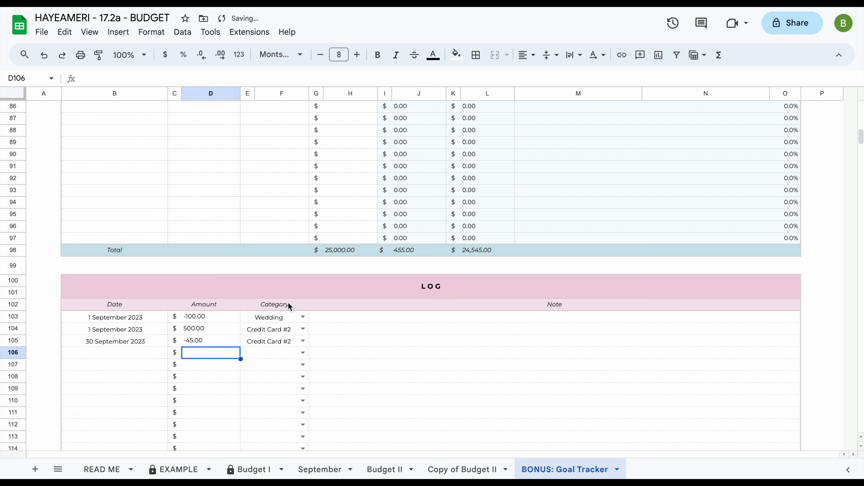
{"action": "scroll", "coordinate": [289, 302], "scroll_direction": "up", "scroll_amount": 15}
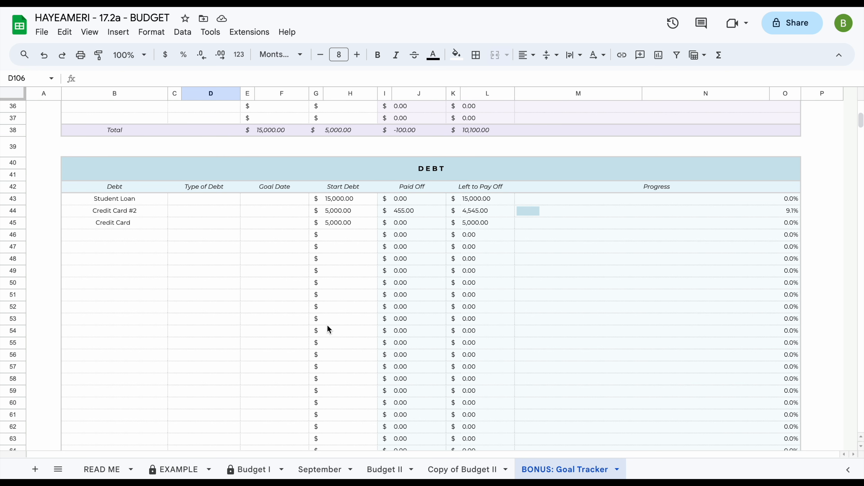
Step: Add a Goal Tracker Log entry dated 14 September 2023 for -100, with category Credit Card #2, and check that debt's progress
{"action": "scroll", "coordinate": [319, 334], "scroll_direction": "down", "scroll_amount": 15}
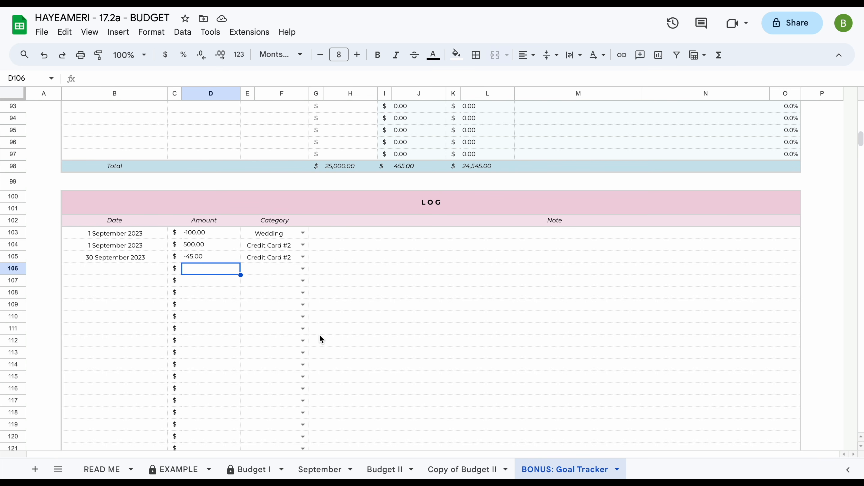
{"action": "left_click", "coordinate": [134, 273]}
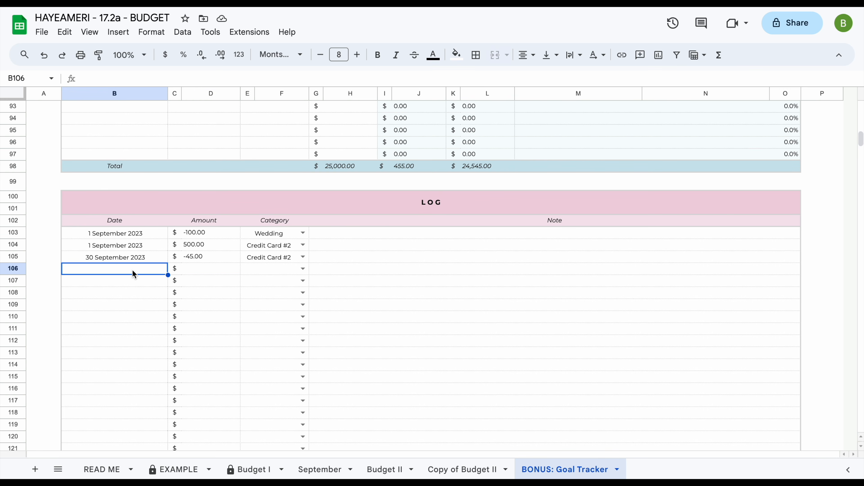
{"action": "type", "text": "14 sep"}
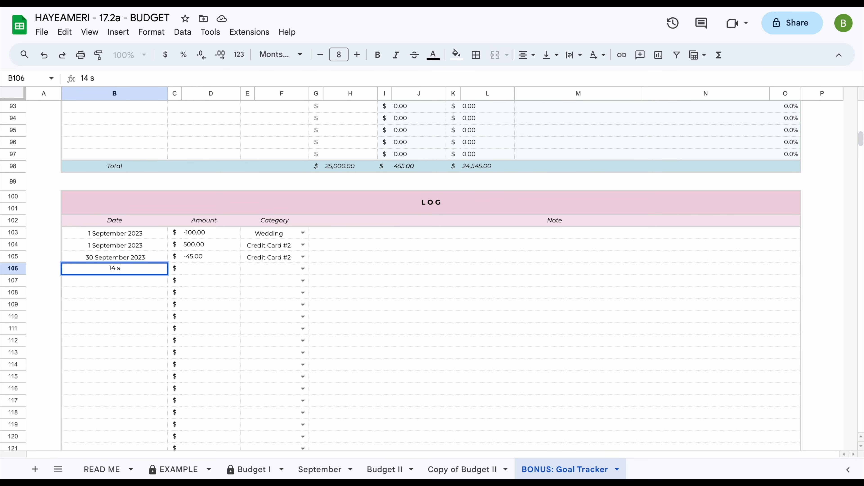
{"action": "left_click", "coordinate": [221, 268]}
{"action": "type", "text": "100"}
{"action": "key", "text": "Return"}
{"action": "left_click", "coordinate": [214, 270]}
{"action": "type", "text": "-"}
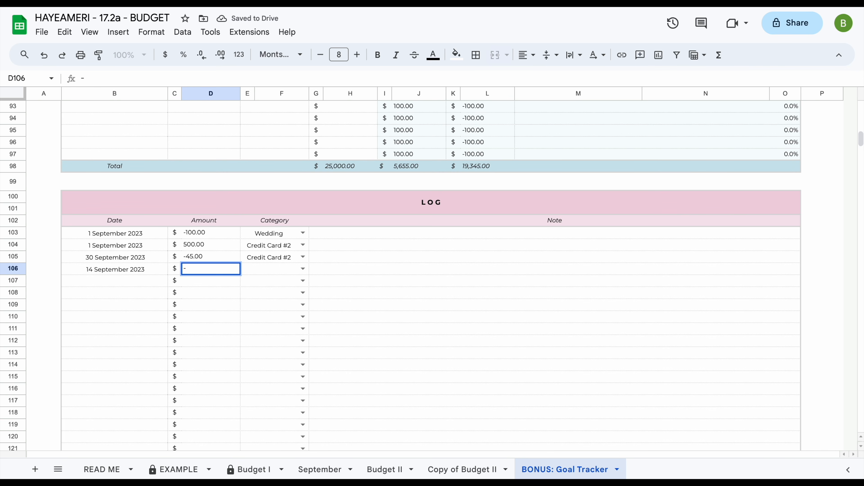
{"action": "type", "text": "100"}
{"action": "key", "text": "Return"}
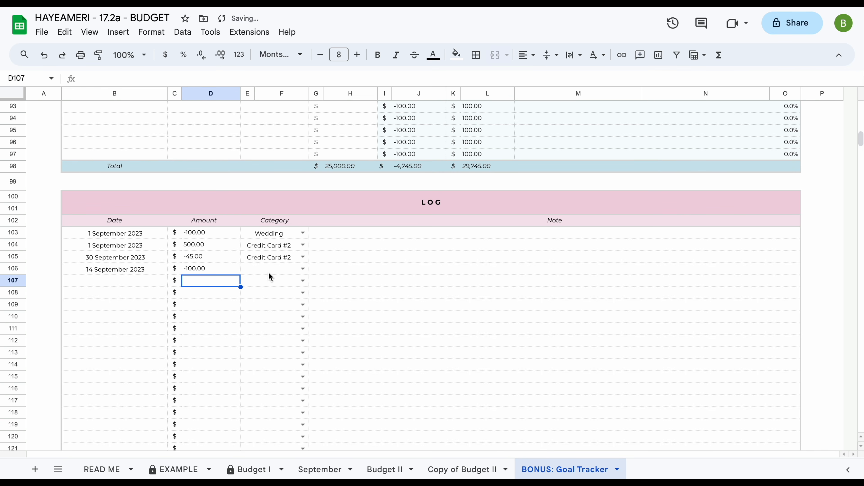
{"action": "left_click", "coordinate": [307, 269]}
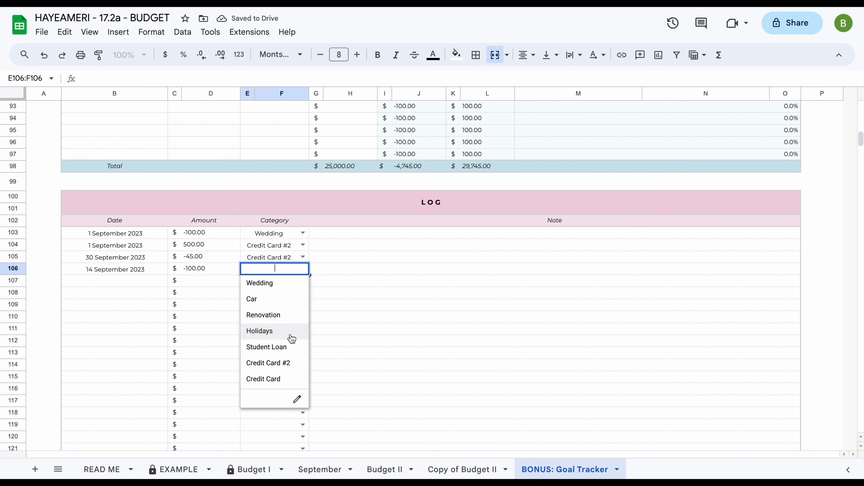
{"action": "left_click", "coordinate": [286, 364]}
{"action": "scroll", "coordinate": [403, 253], "scroll_direction": "up", "scroll_amount": 20}
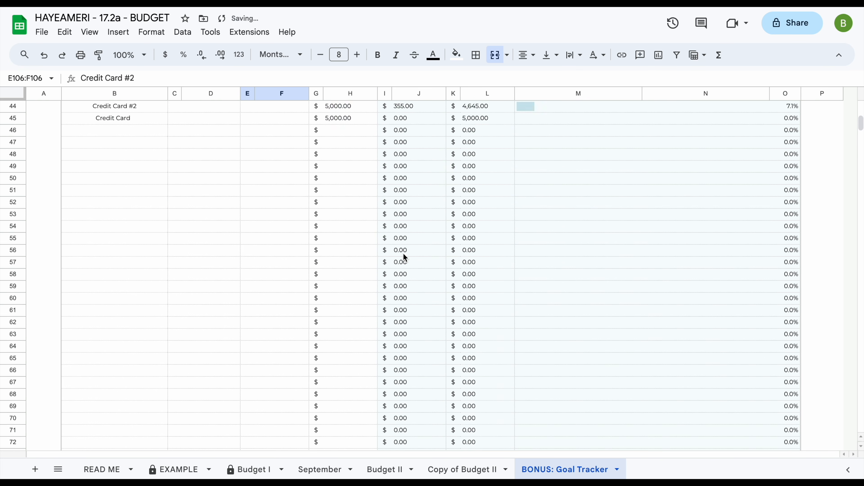
{"action": "scroll", "coordinate": [403, 254], "scroll_direction": "down", "scroll_amount": 1}
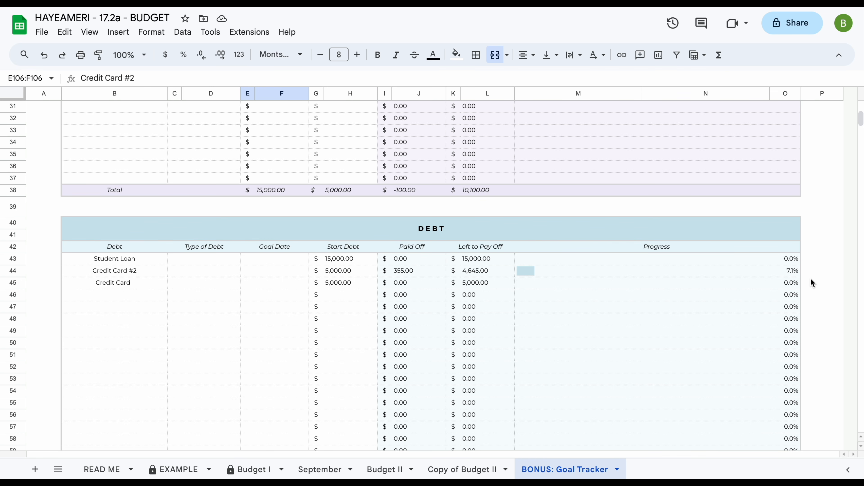
{"action": "scroll", "coordinate": [353, 305], "scroll_direction": "up", "scroll_amount": 1}
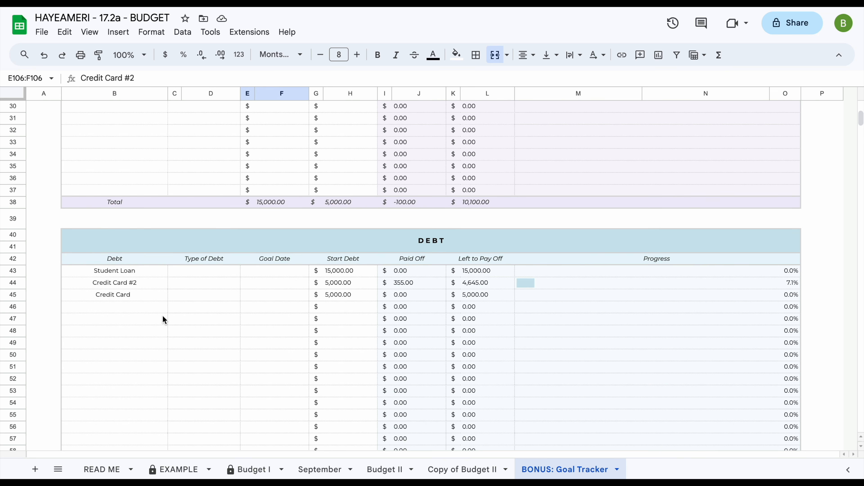
Step: Hide the unused rows 12 to 37 of the Savings table in the Goal Tracker, allowing the edit to the protected area
{"action": "scroll", "coordinate": [163, 316], "scroll_direction": "up", "scroll_amount": 10}
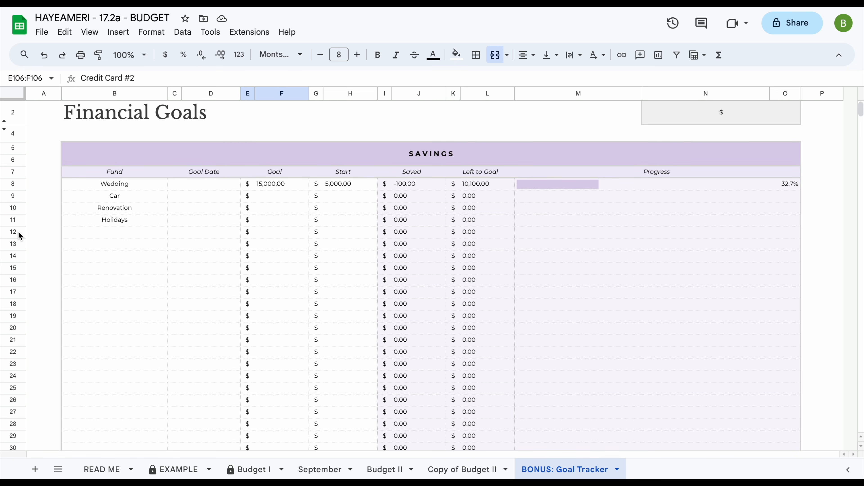
{"action": "scroll", "coordinate": [59, 229], "scroll_direction": "down", "scroll_amount": 1}
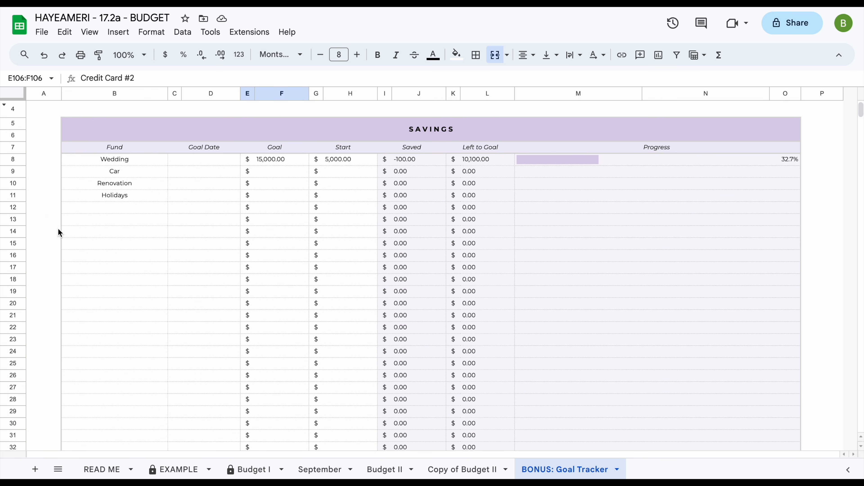
{"action": "left_click", "coordinate": [16, 207]}
{"action": "scroll", "coordinate": [32, 290], "scroll_direction": "down", "scroll_amount": 5}
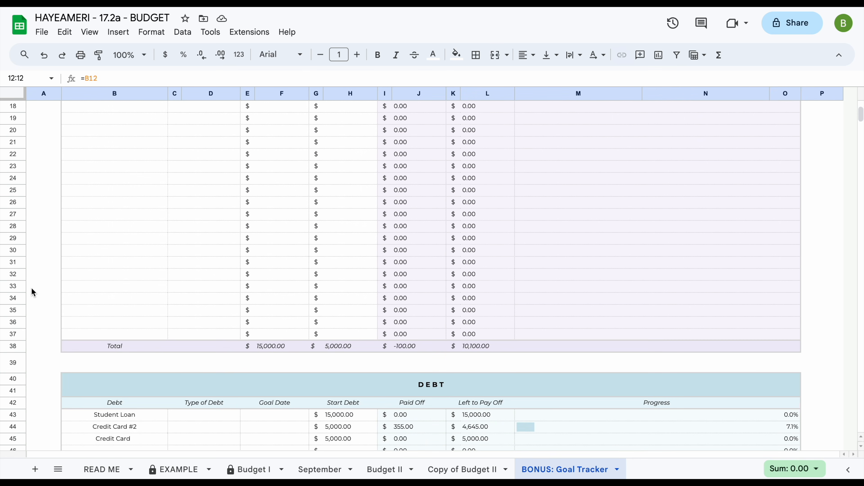
{"action": "left_click", "coordinate": [17, 335], "text": "shift"}
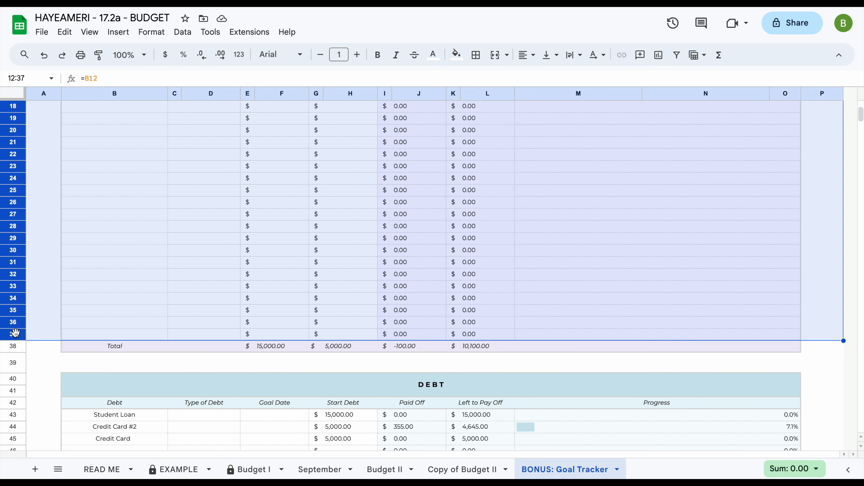
{"action": "right_click", "coordinate": [13, 192]}
{"action": "left_click", "coordinate": [63, 326]}
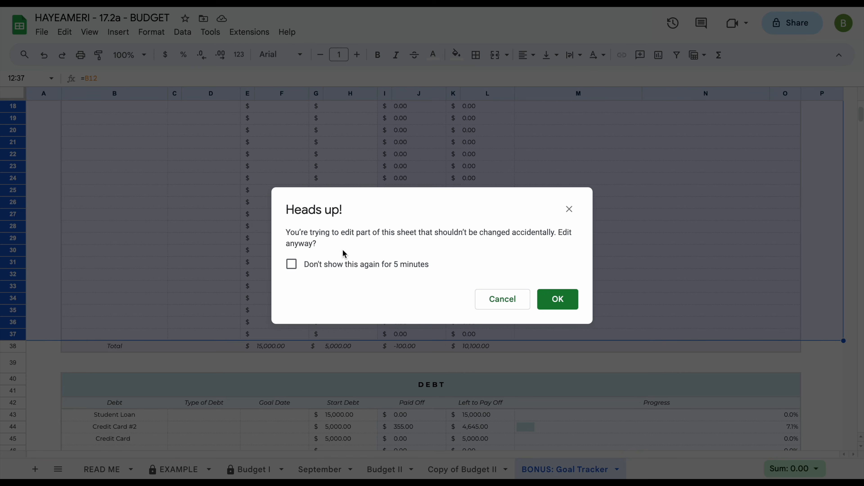
{"action": "left_click", "coordinate": [557, 299]}
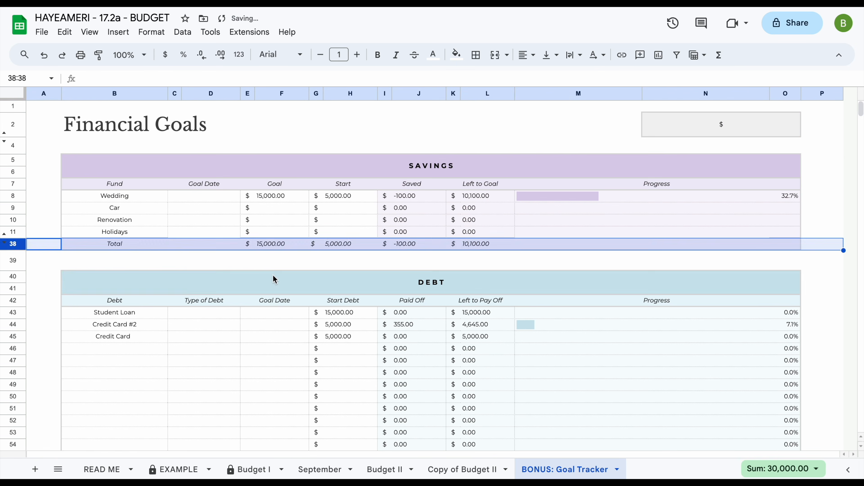
{"action": "left_click", "coordinate": [275, 279]}
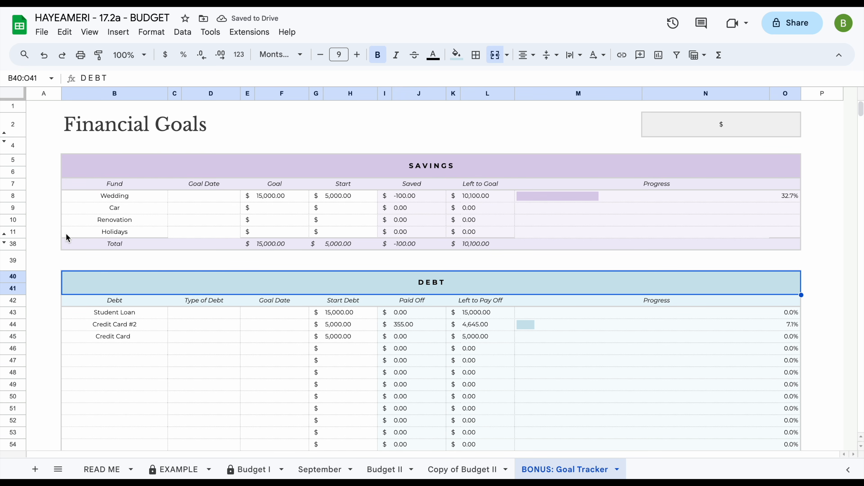
Step: Unhide rows 12 to 37 of the Savings table, allowing the protected edit, and look over the restored rows
{"action": "left_click", "coordinate": [7, 244]}
{"action": "left_click", "coordinate": [560, 300]}
{"action": "left_click", "coordinate": [460, 281]}
{"action": "scroll", "coordinate": [459, 283], "scroll_direction": "down", "scroll_amount": 8}
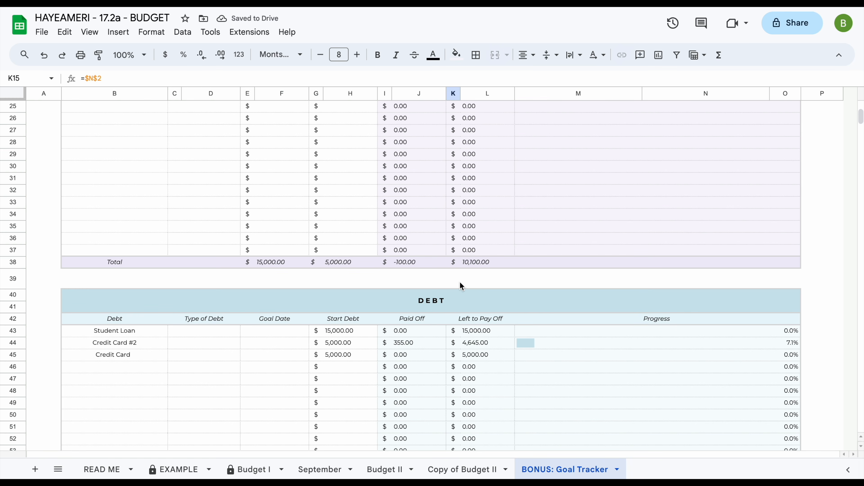
{"action": "scroll", "coordinate": [460, 282], "scroll_direction": "up", "scroll_amount": 8}
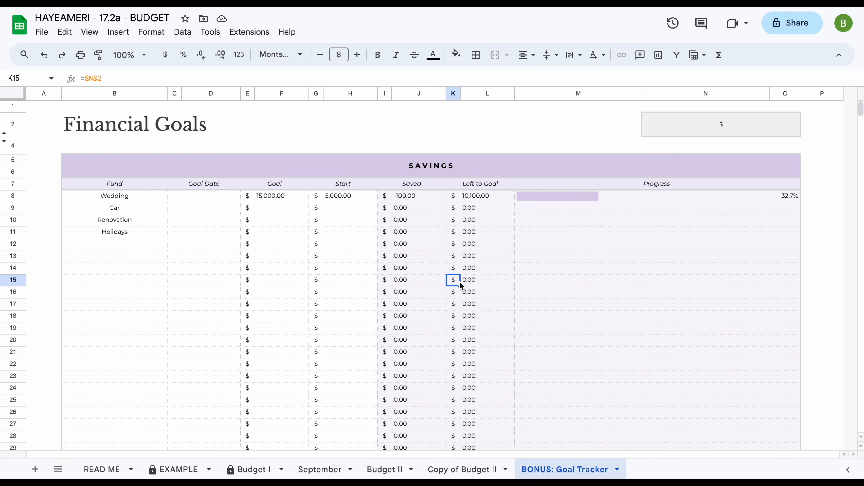